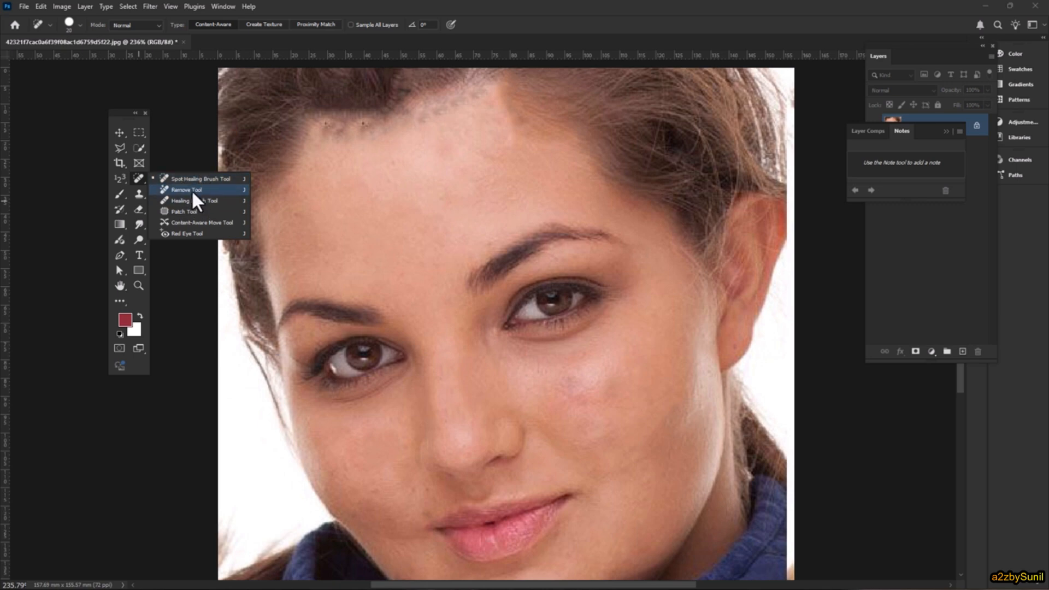
Step: Open the beach photo 892310db57d1f94beddfd85ecf0a70f642d7221e.webp from the Pics folder
click(506, 2)
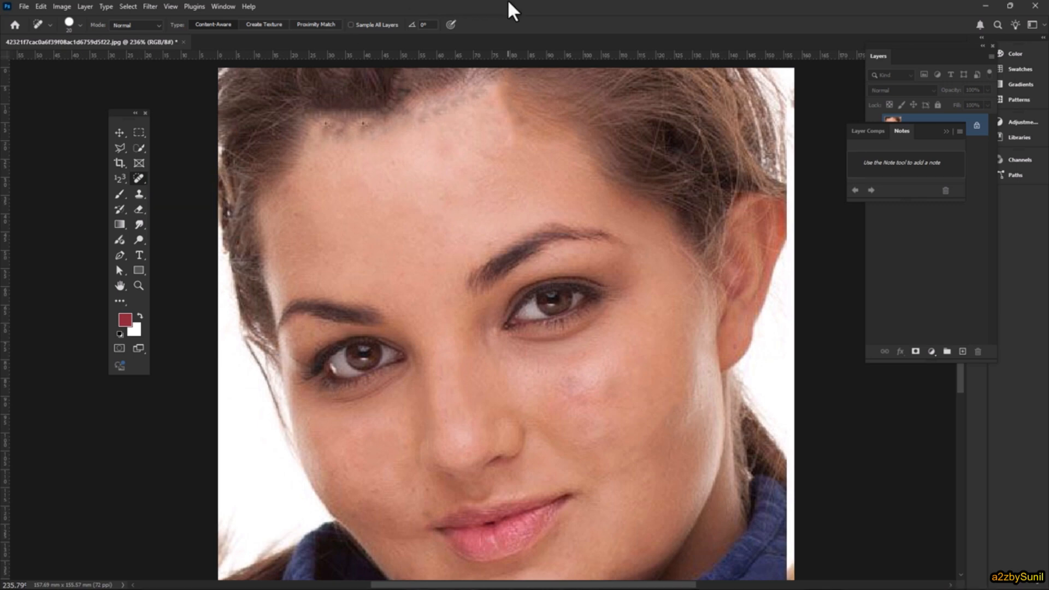
key(ctrl+o)
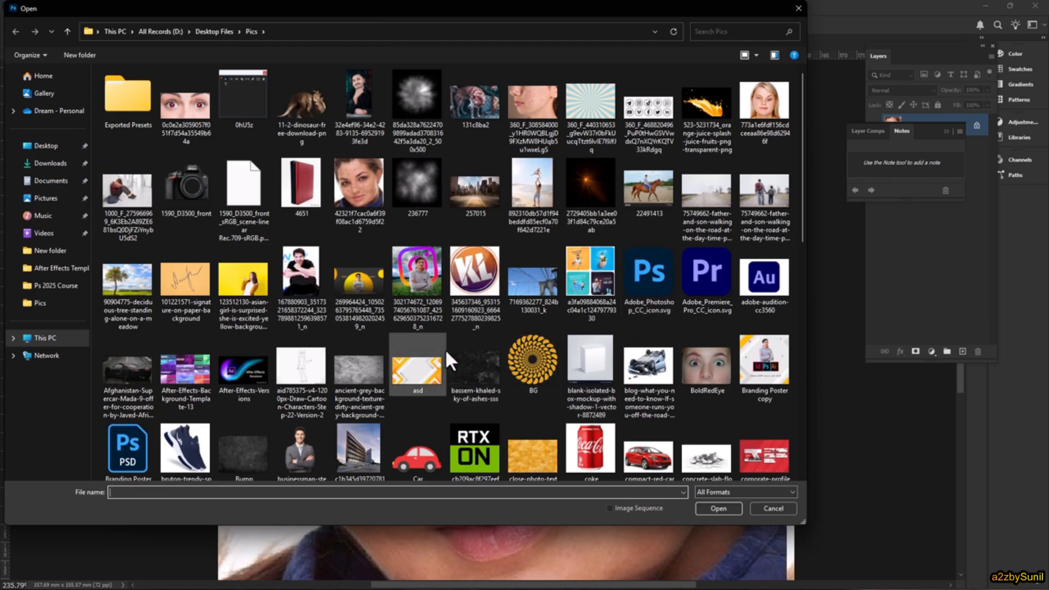
double_click(532, 189)
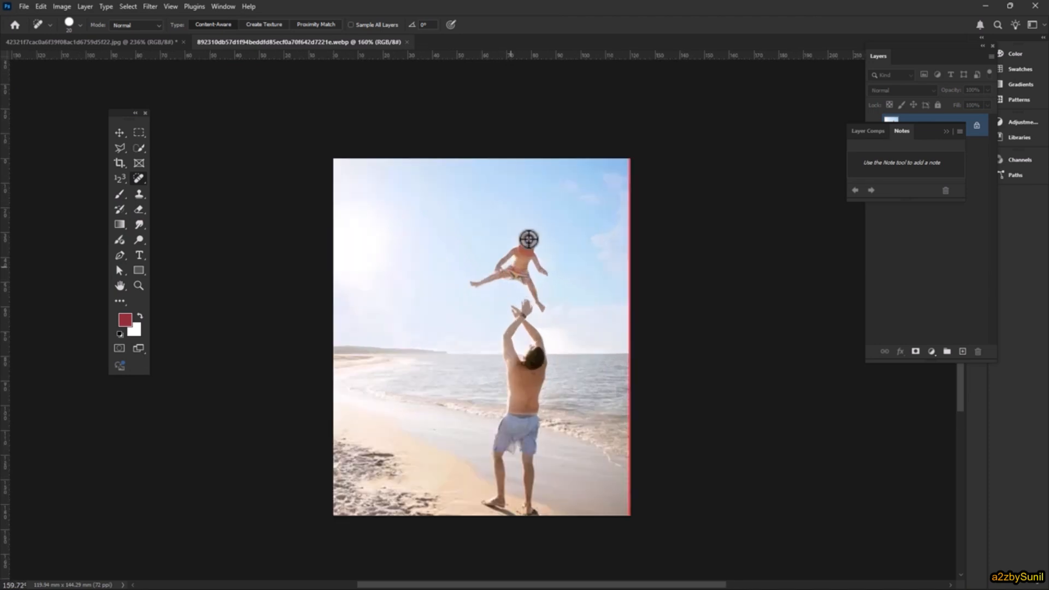
Step: Remove the child in mid-air and the leftover fragments above the man's hands with the content-aware Spot Healing Brush
scroll(528, 239, up, 5)
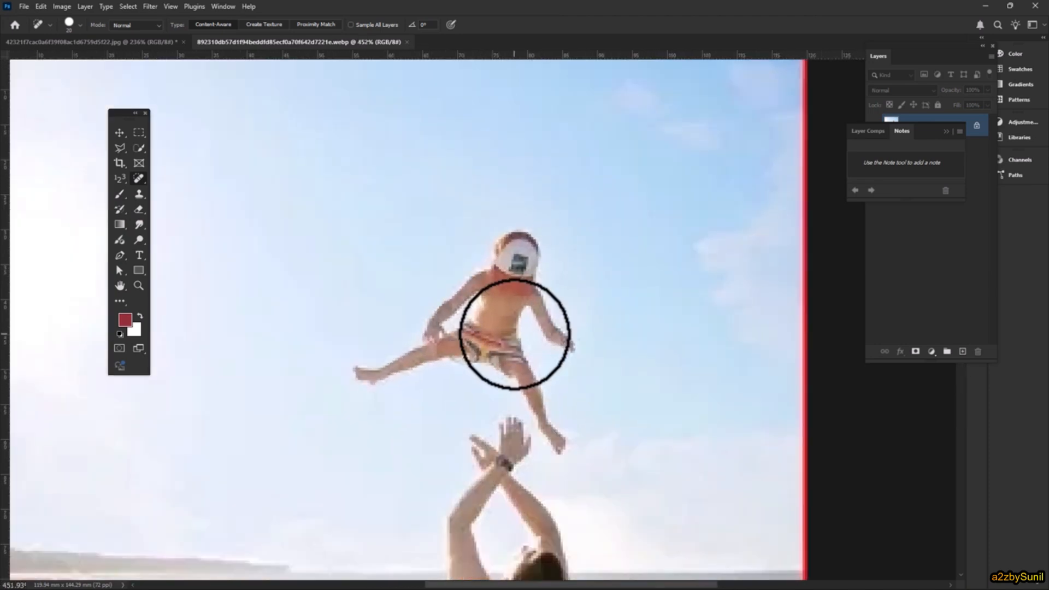
mouse_move(510, 239)
mouse_down()
mouse_move(515, 283)
mouse_move(369, 362)
mouse_move(451, 326)
mouse_move(509, 333)
mouse_move(579, 428)
mouse_move(539, 300)
mouse_up()
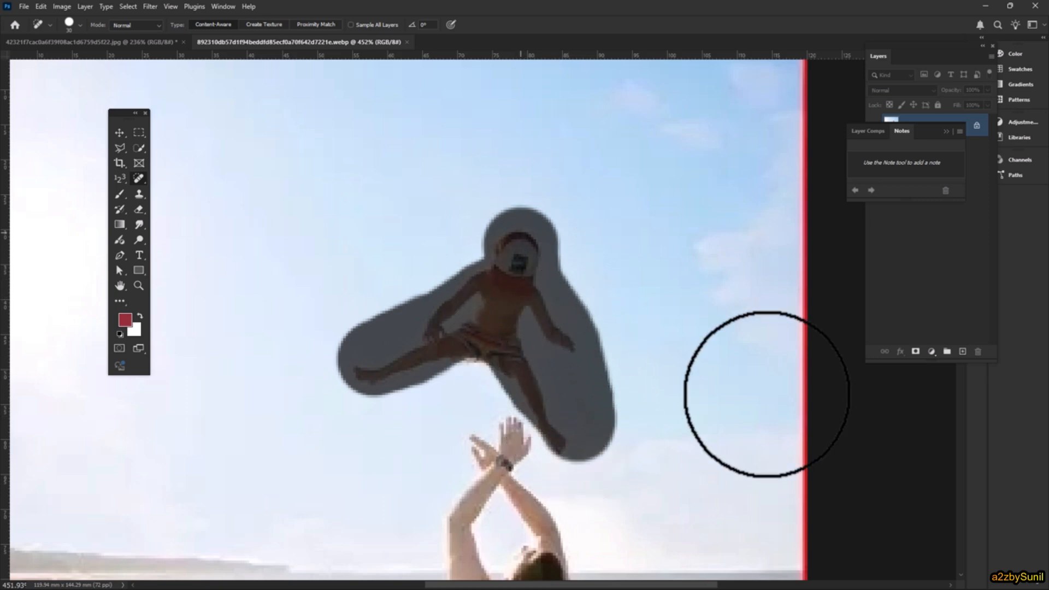
drag(534, 370, 571, 427)
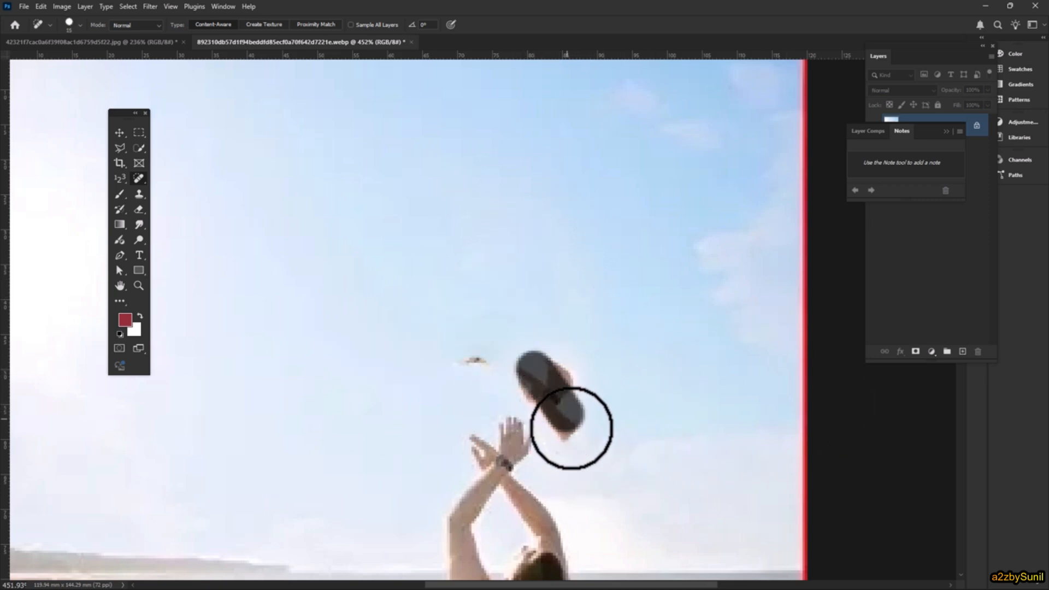
drag(533, 368, 557, 429)
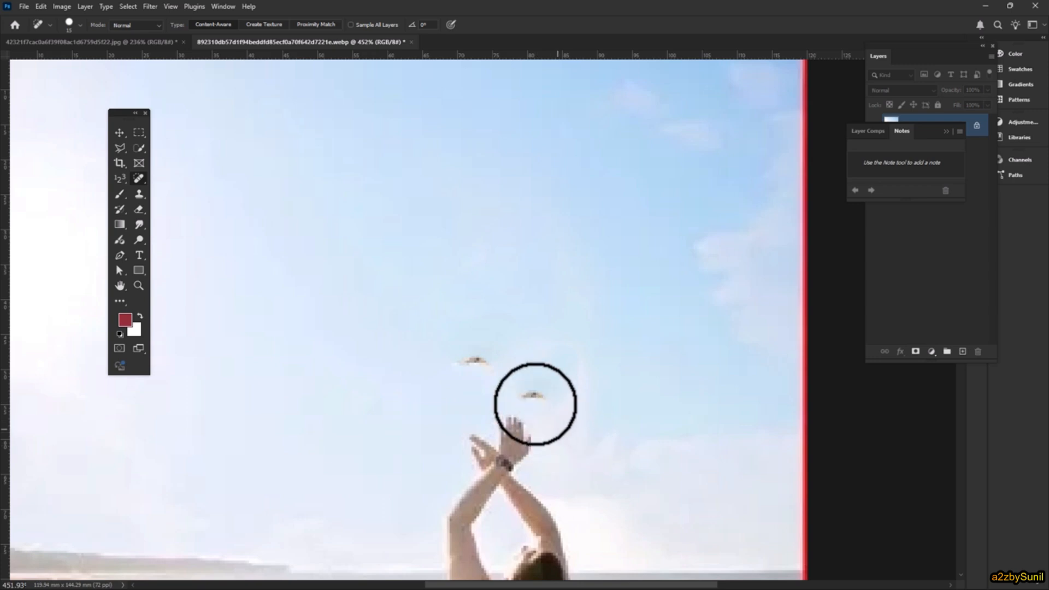
mouse_move(480, 356)
mouse_down()
mouse_move(457, 372)
mouse_move(472, 368)
mouse_up()
click(535, 396)
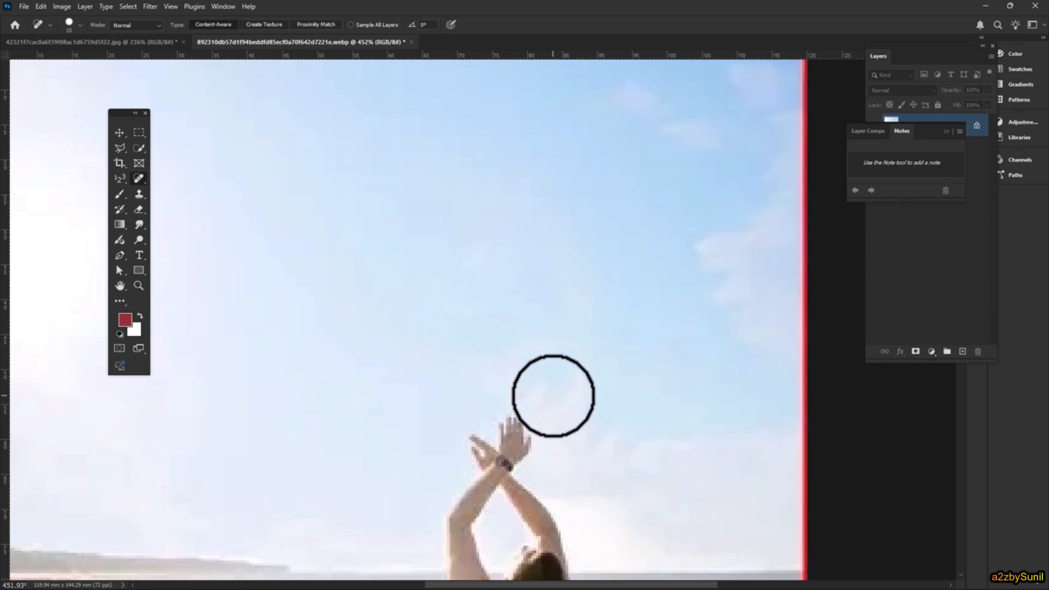
scroll(554, 399, down, 5)
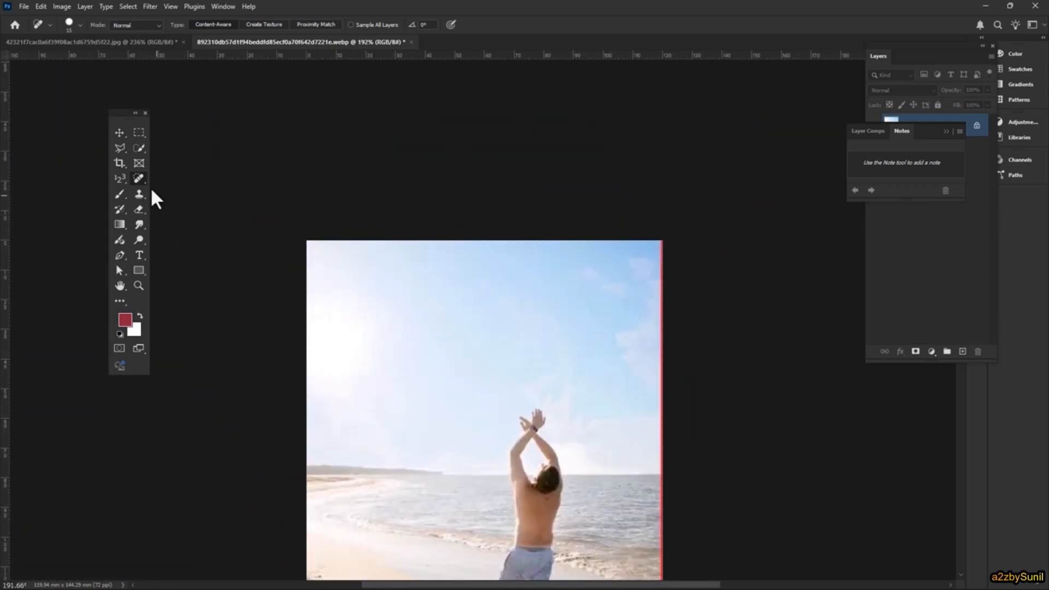
right_click(142, 174)
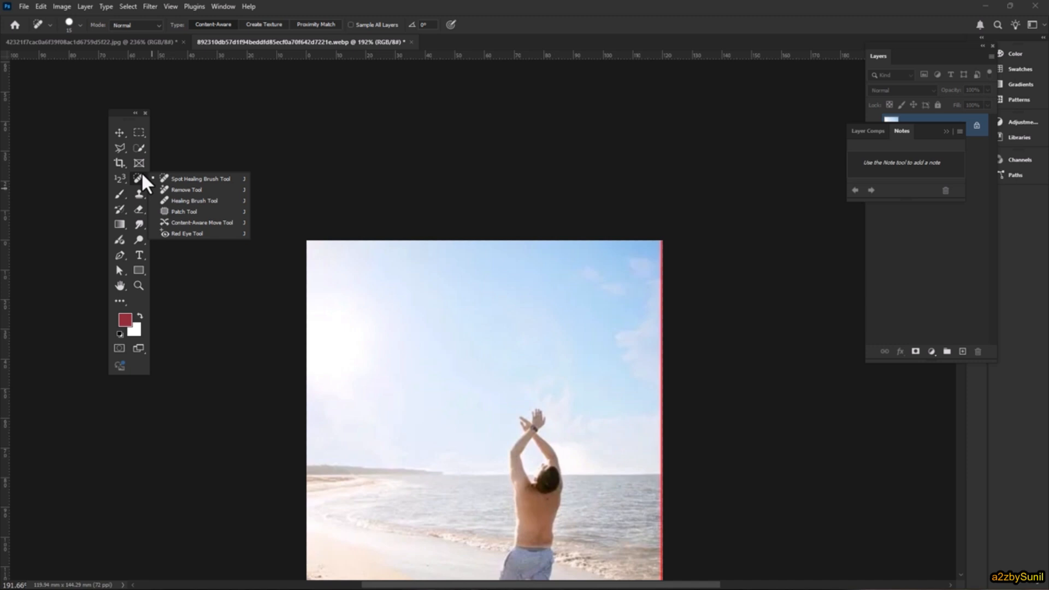
click(796, 2)
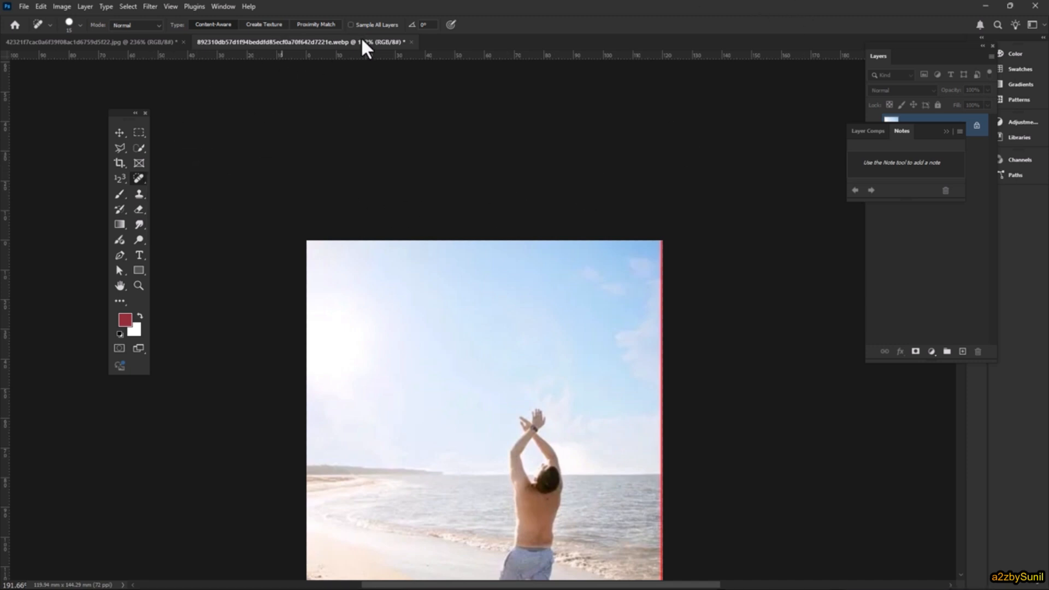
Step: In the portrait document, paint over the loose hair strand beside the cheek with a smaller Healing Brush, sampling the white background
click(123, 43)
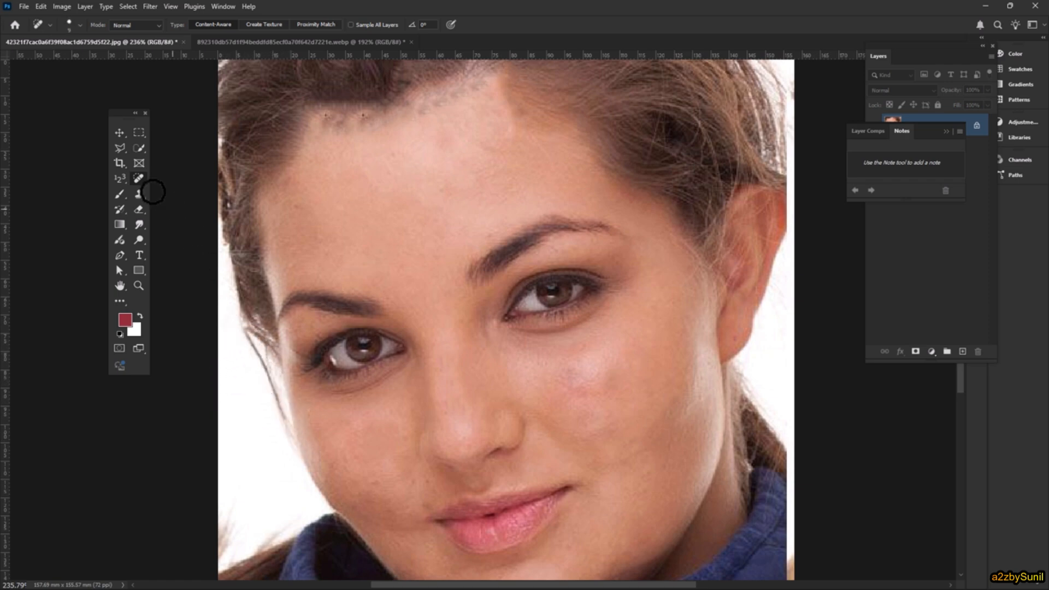
right_click(134, 184)
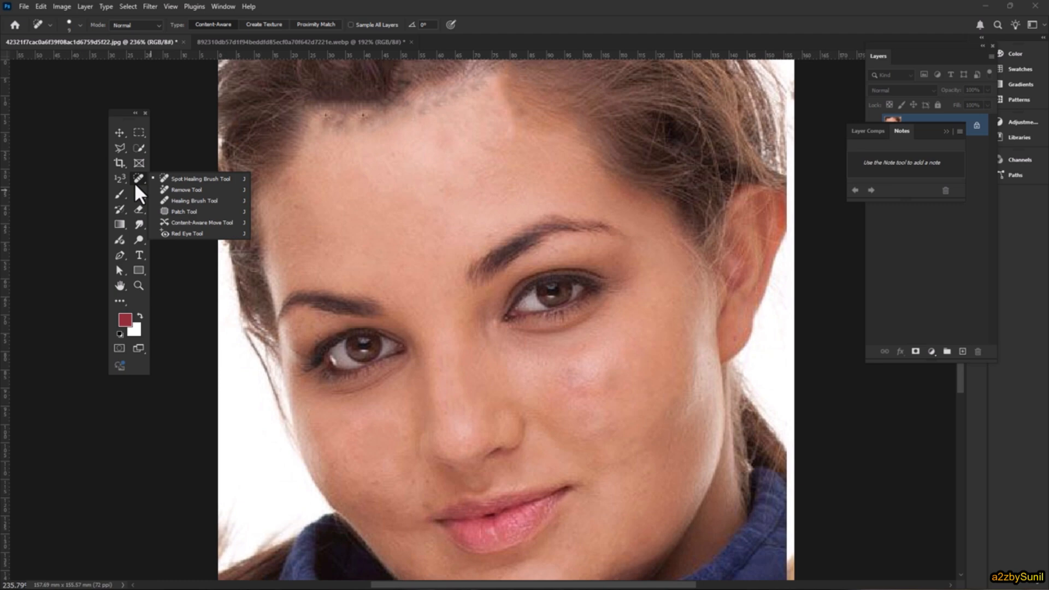
click(166, 204)
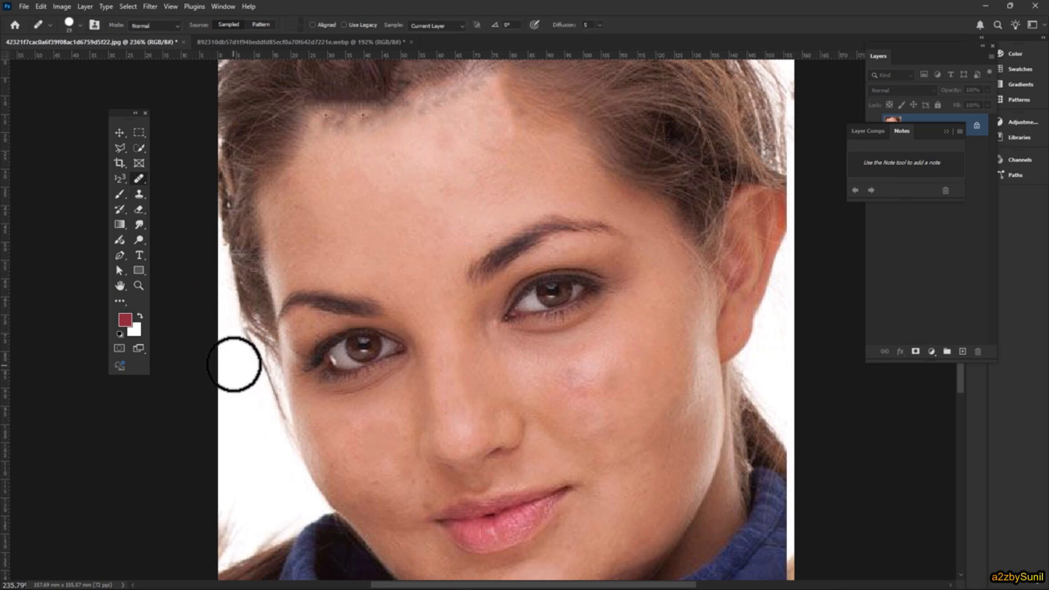
key(bracketleft)
key(bracketleft)
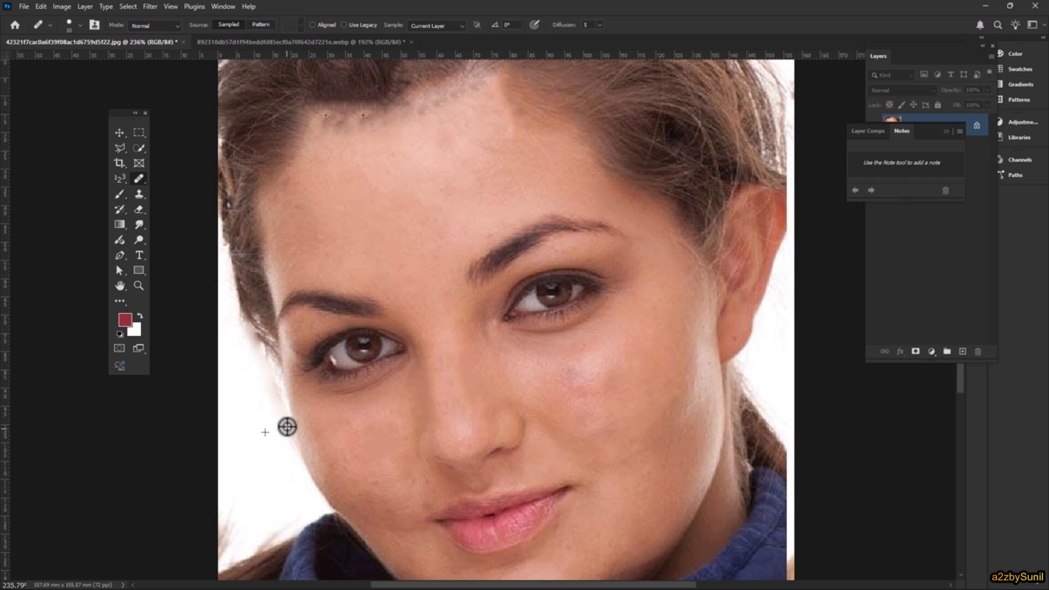
mouse_move(274, 392)
mouse_down()
mouse_move(287, 434)
mouse_move(252, 343)
mouse_move(272, 367)
mouse_move(290, 445)
mouse_up()
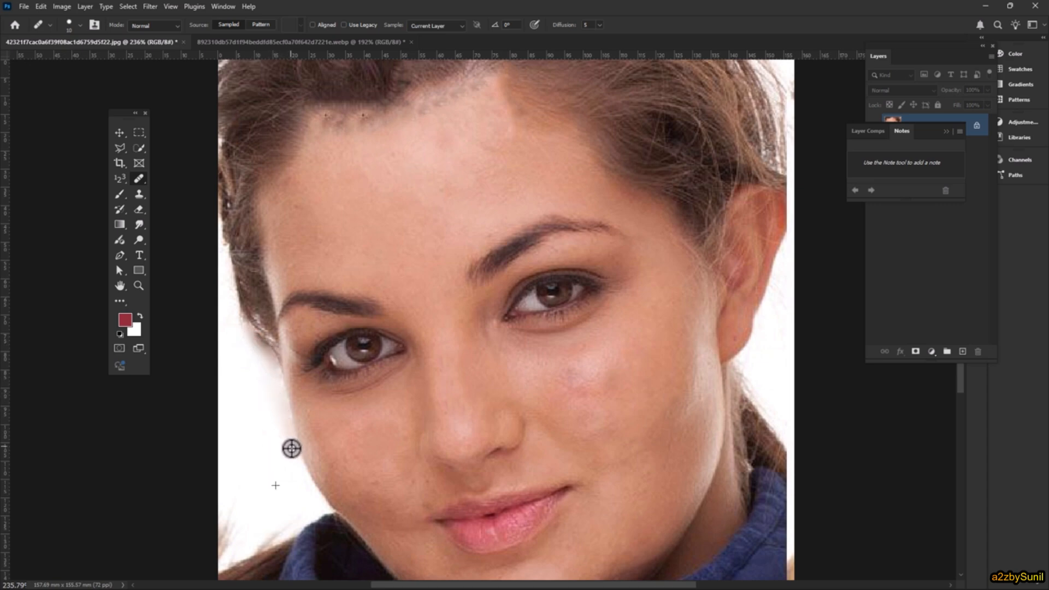
Step: Switch to the Patch Tool and revert the portrait to its last saved version
right_click(138, 179)
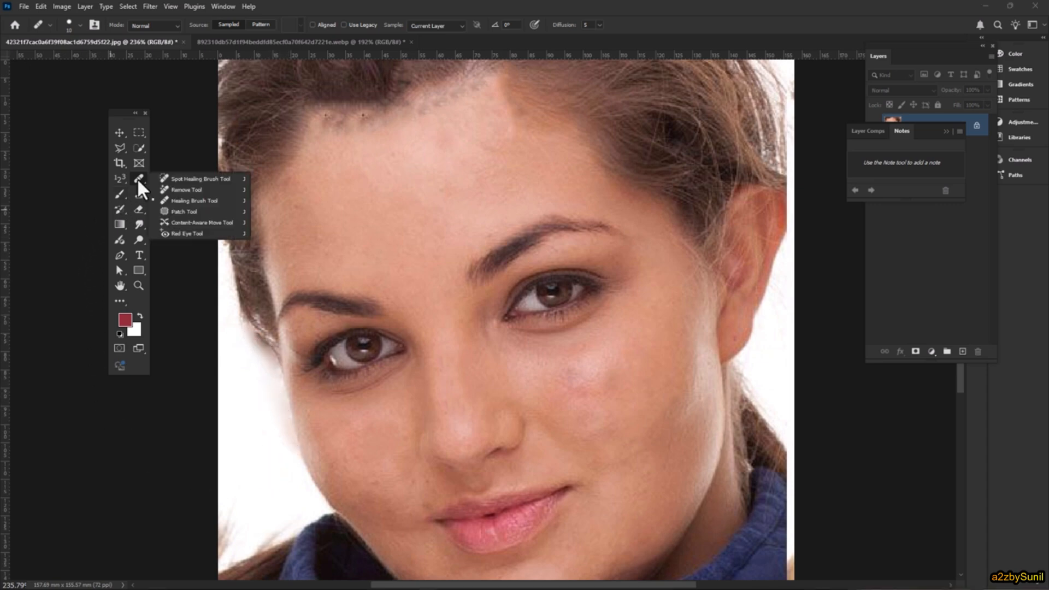
click(176, 213)
click(22, 4)
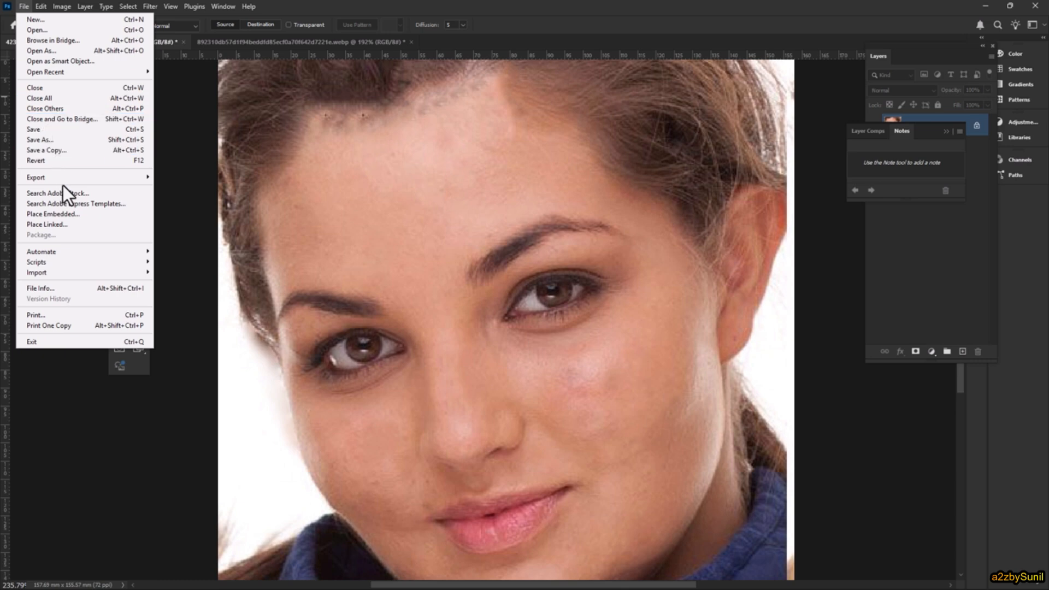
click(65, 163)
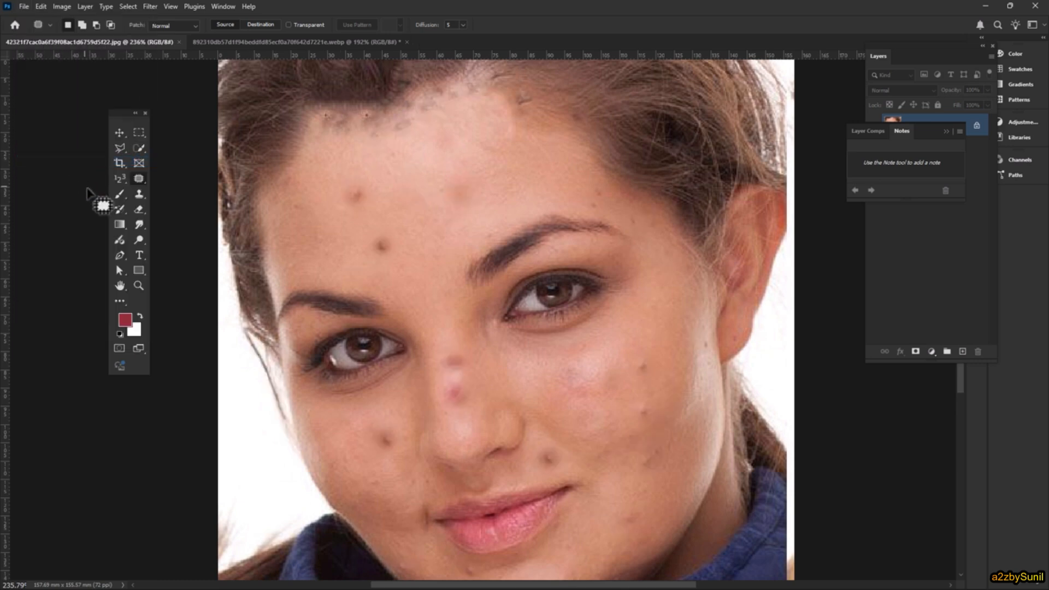
Step: Outline the dark spot in the middle of the forehead with the Patch Tool and replace it with clear skin beside it
right_click(140, 179)
click(174, 211)
scroll(386, 246, up, 5)
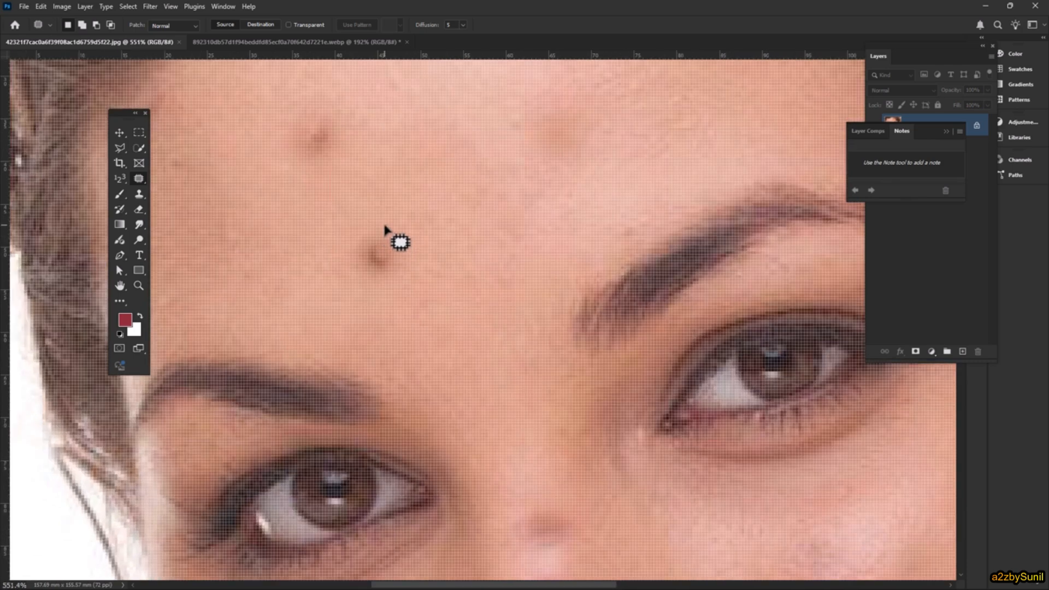
scroll(385, 242, down, 2)
mouse_move(389, 222)
mouse_down()
mouse_move(356, 241)
mouse_move(359, 278)
mouse_move(398, 277)
mouse_move(401, 226)
mouse_move(391, 216)
mouse_up()
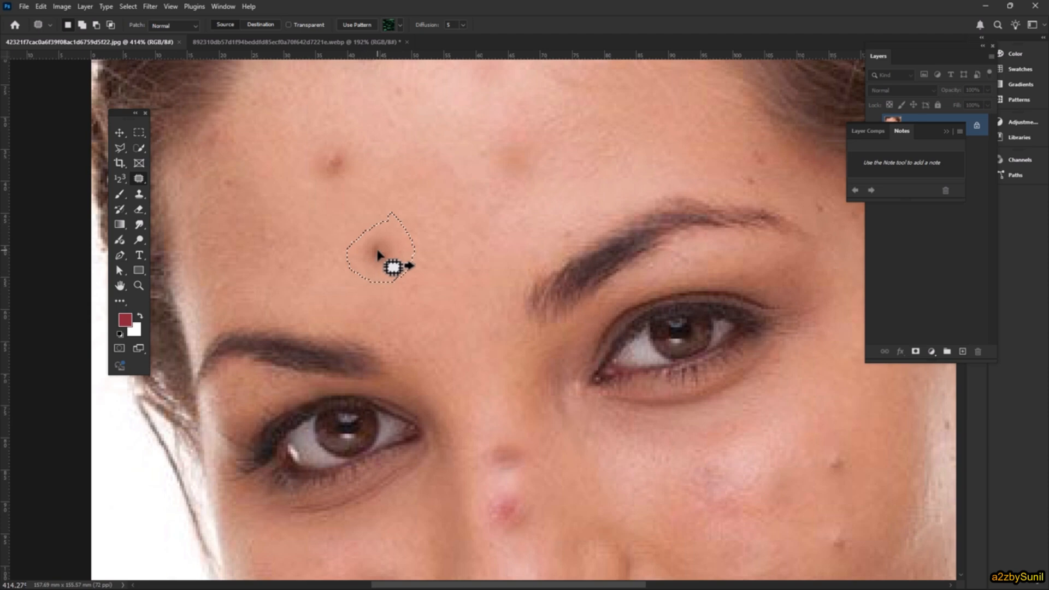
drag(387, 258, 468, 237)
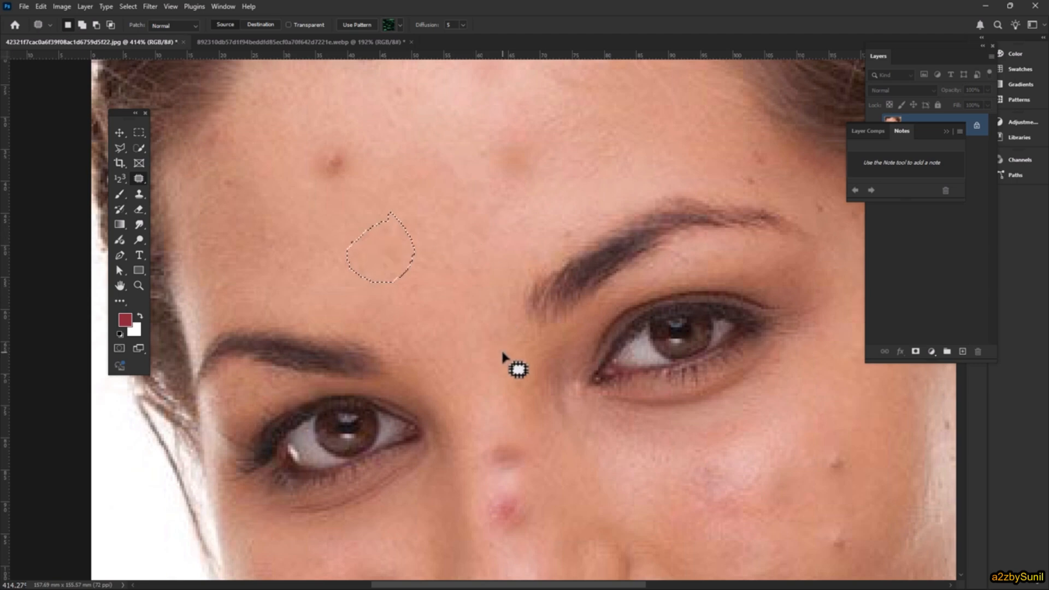
scroll(502, 356, down, 3)
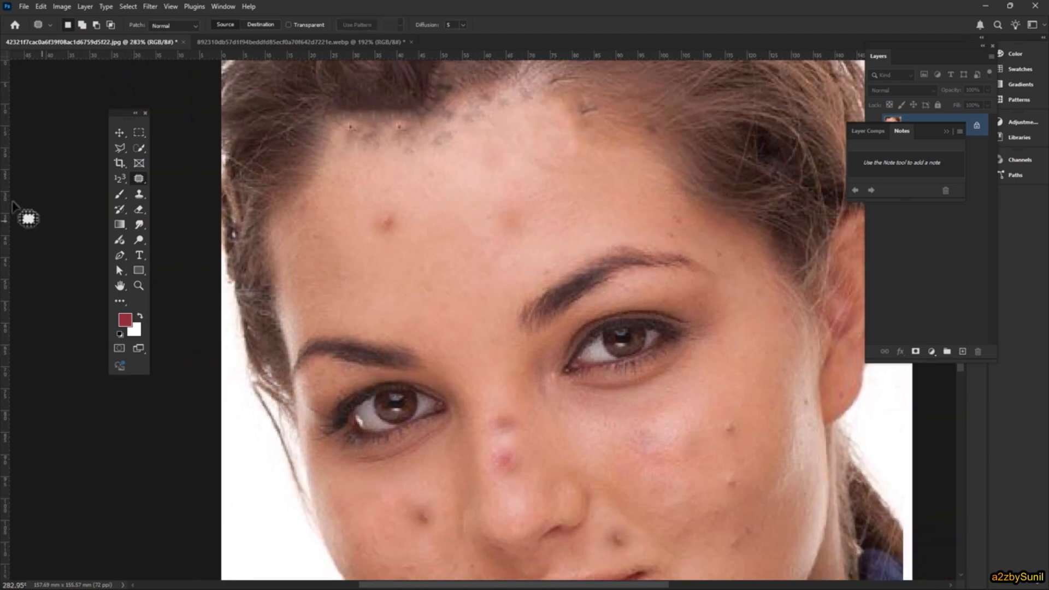
Step: Choose the Content-Aware Move Tool, undo the forehead patch and clear the selection around the spot
right_click(144, 176)
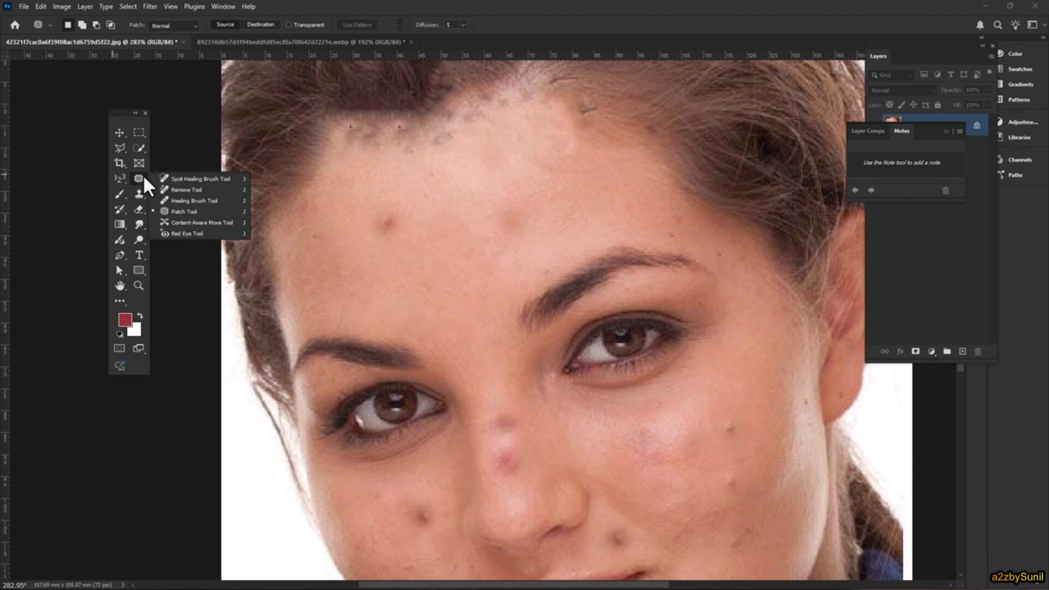
click(178, 227)
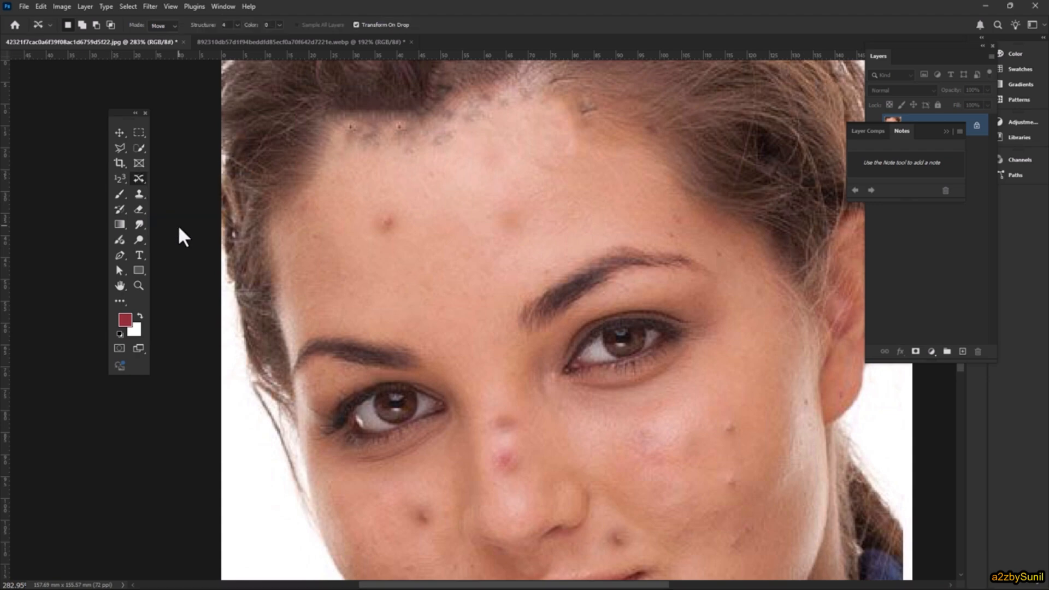
key(ctrl+z)
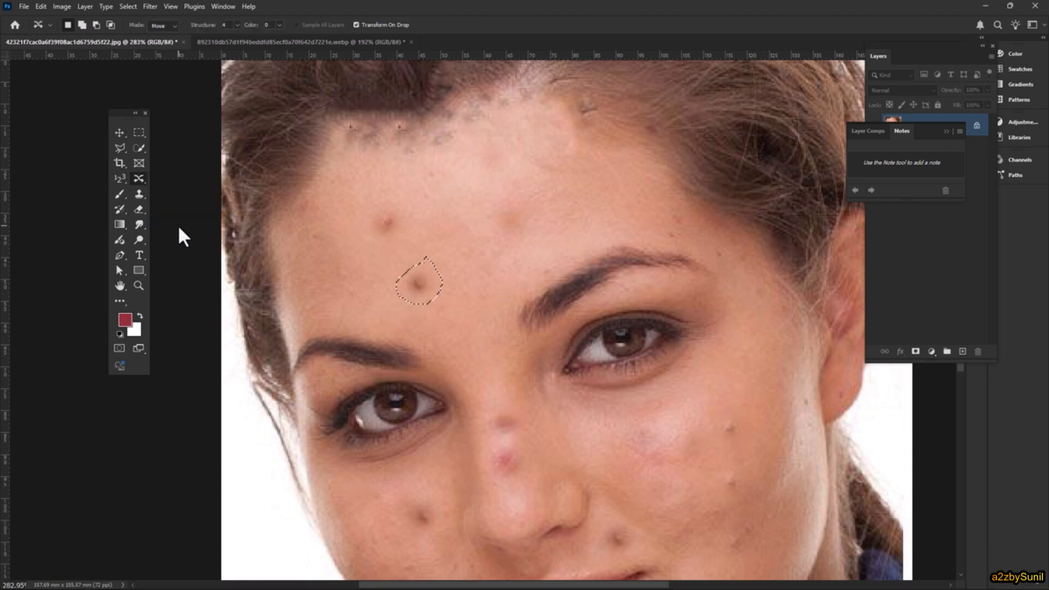
key(ctrl+d)
Step: Outline the central dark forehead spot with Content-Aware Move and relocate it up and to the right, between the two upper blemishes
scroll(382, 266, up, 3)
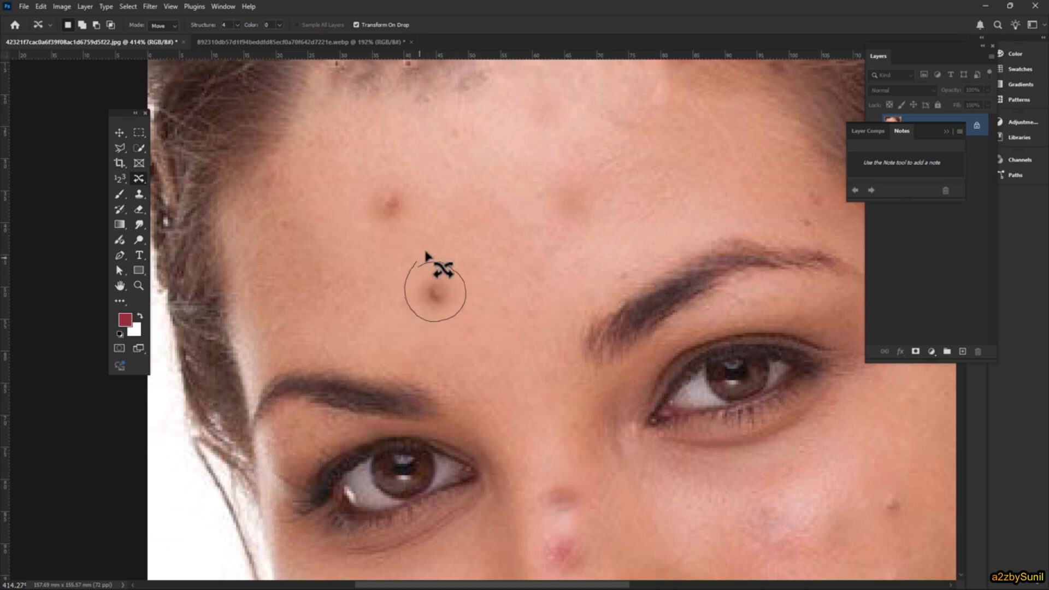
drag(437, 295, 507, 245)
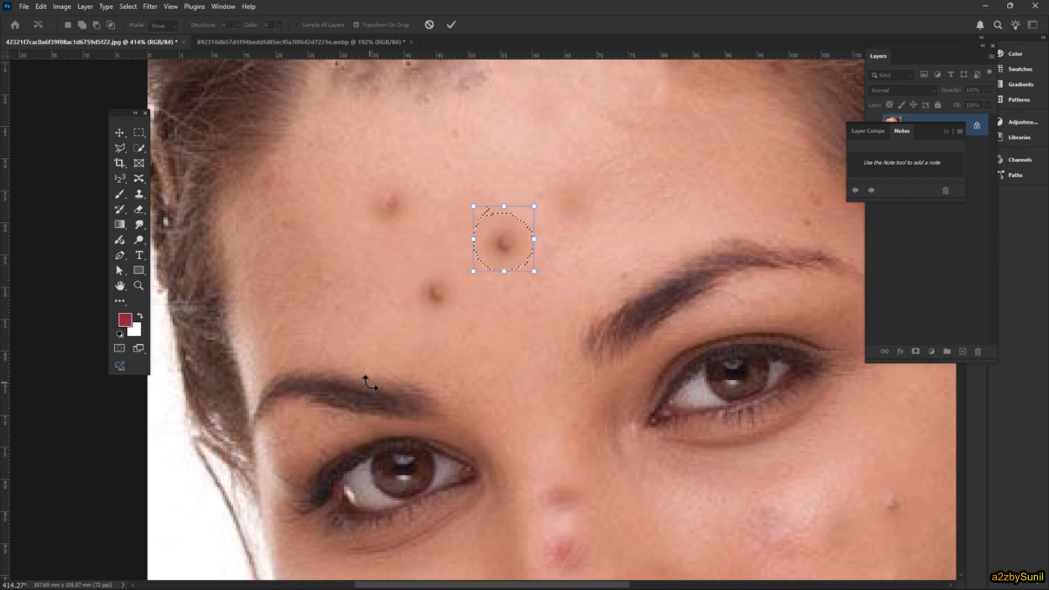
click(450, 24)
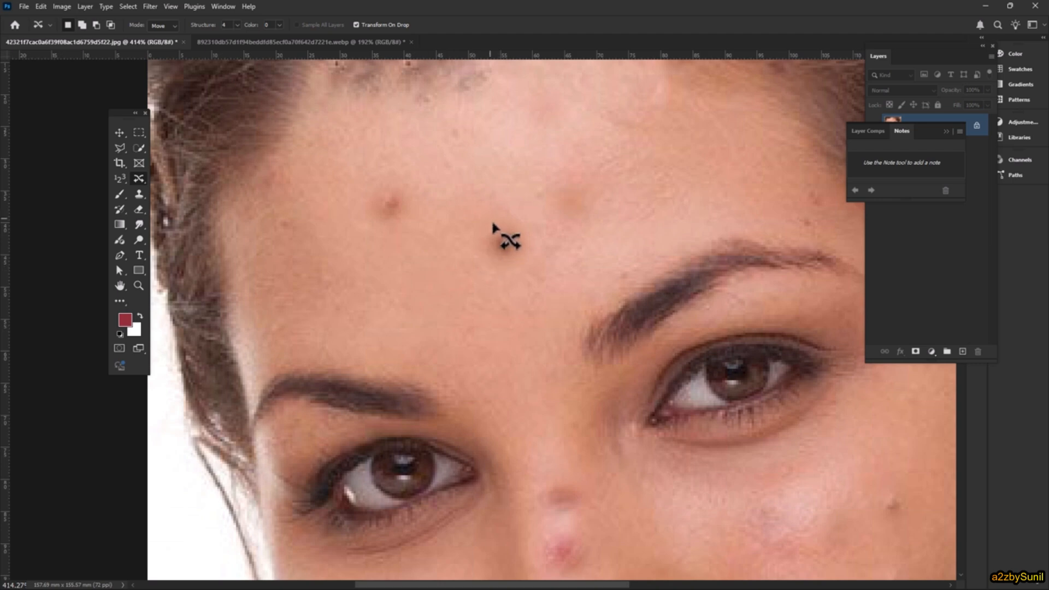
scroll(423, 271, down, 2)
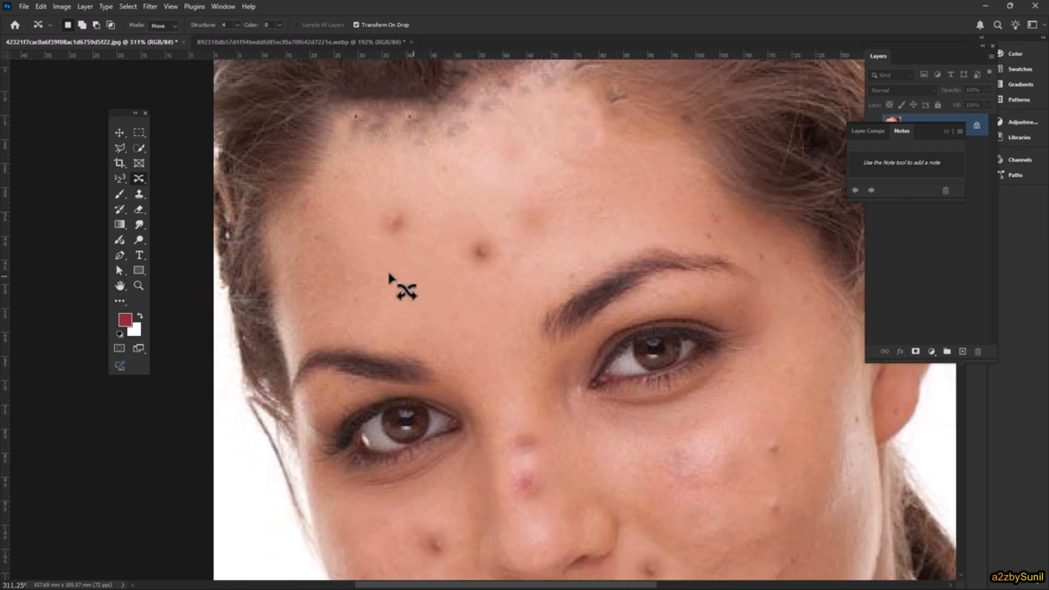
Step: Choose the Red Eye Tool and open the red-eye close-up 0c0e2e3059057f051f7d54a35549b64a.png from the Pics folder
right_click(139, 177)
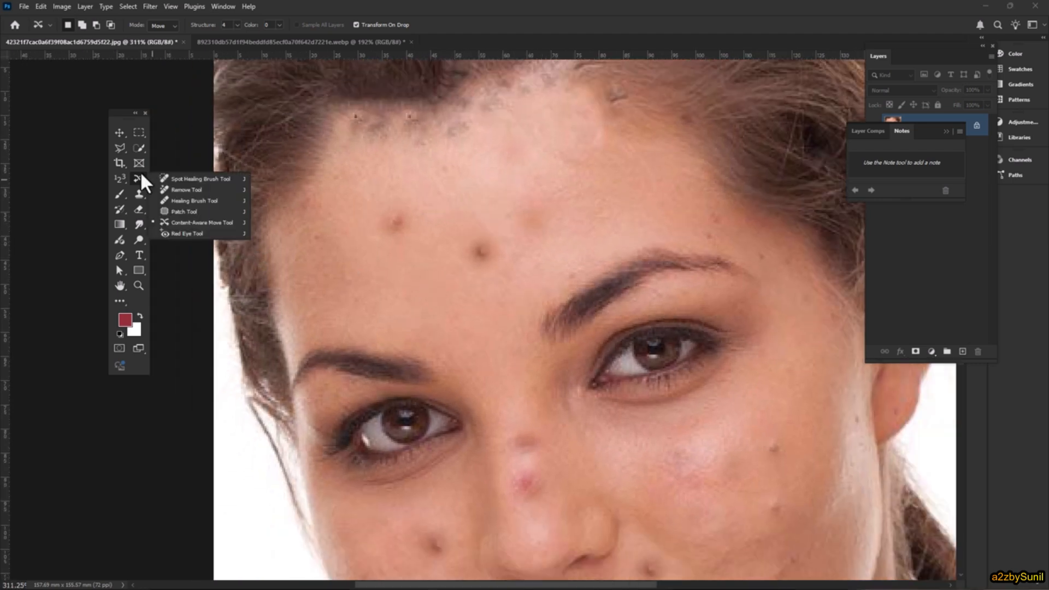
click(198, 233)
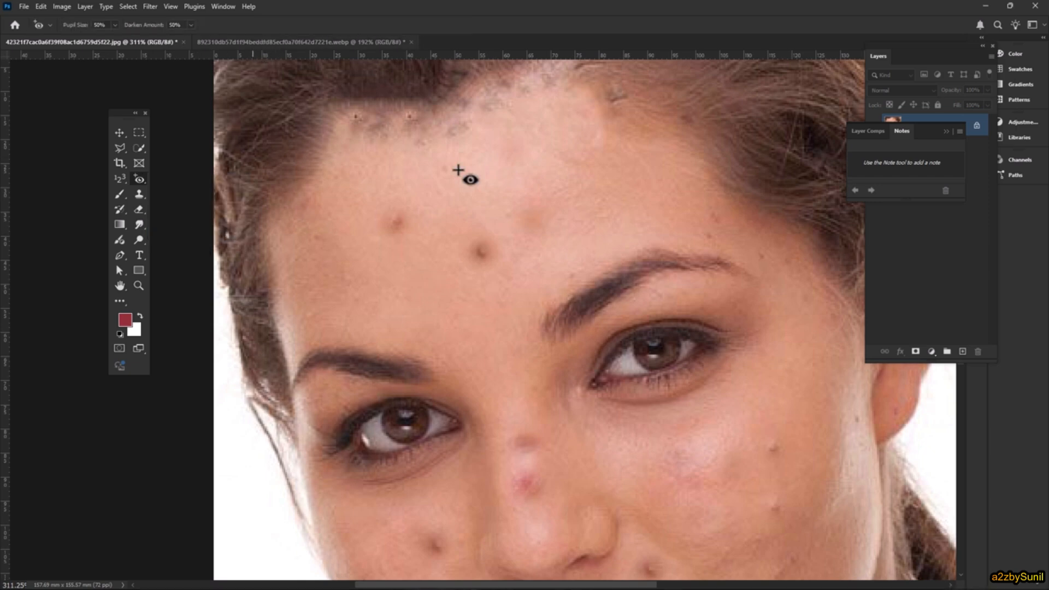
click(24, 6)
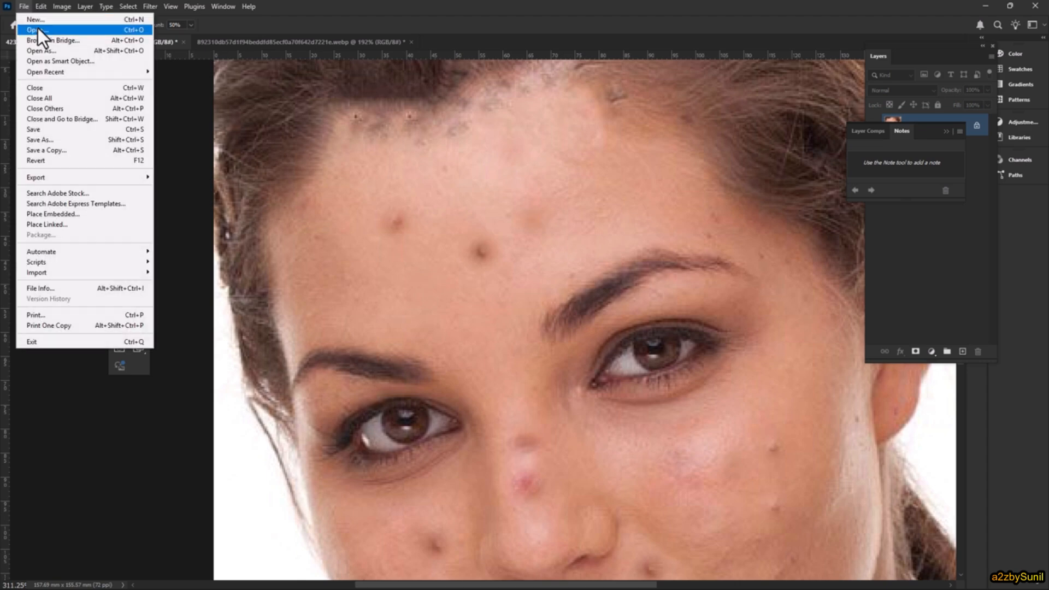
click(40, 29)
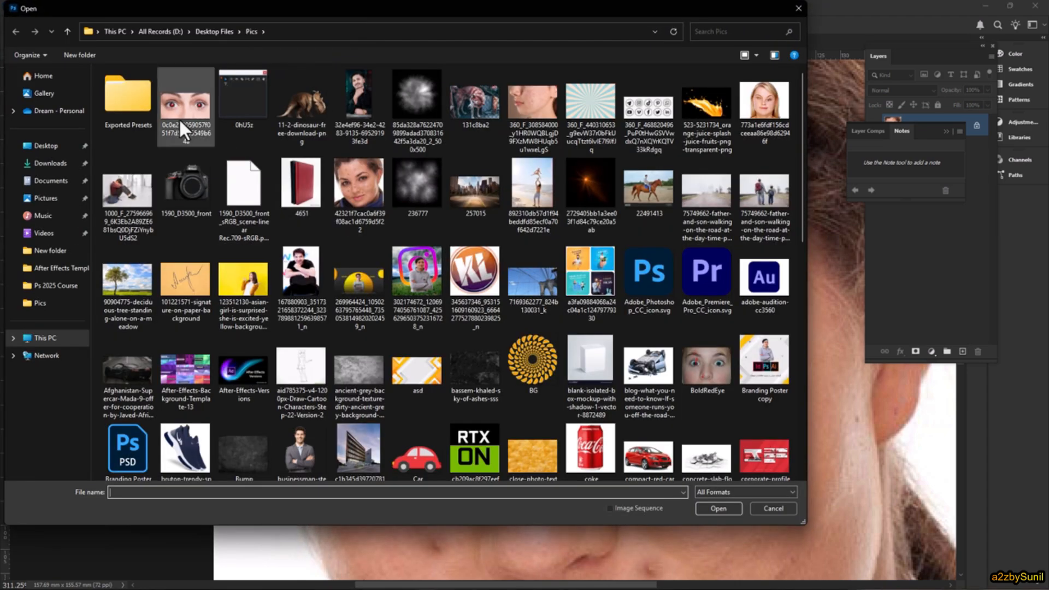
double_click(167, 113)
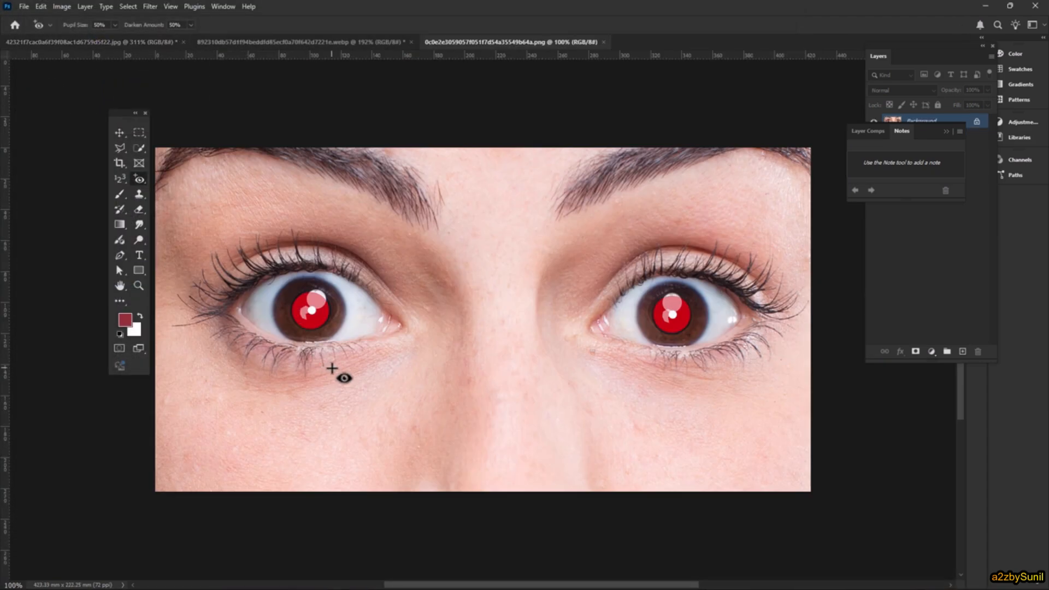
Step: Remove the red from both pupils in the eye close-up with the Red Eye Tool
right_click(137, 178)
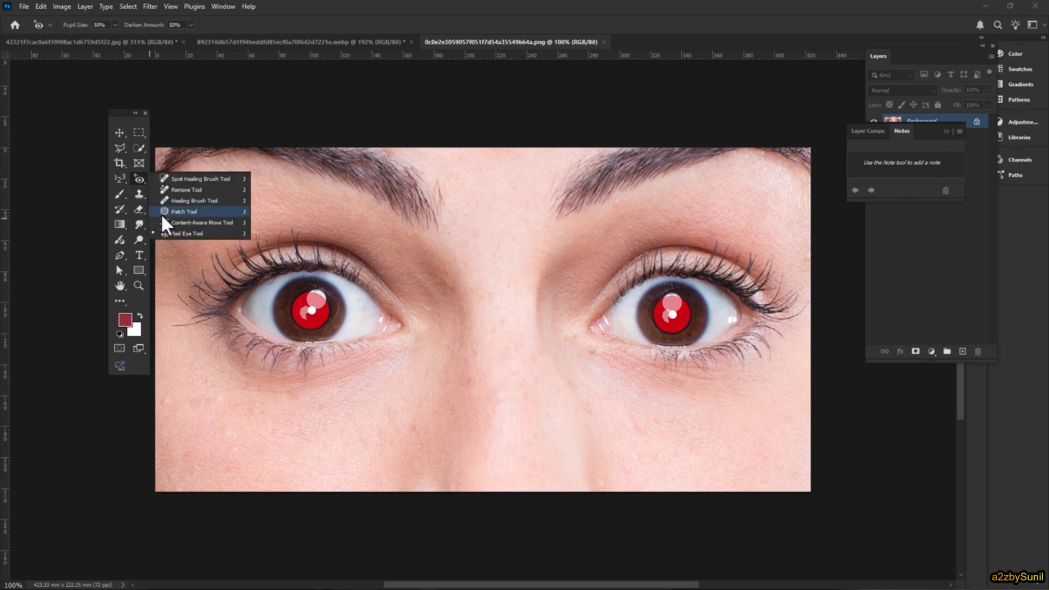
click(171, 230)
click(319, 326)
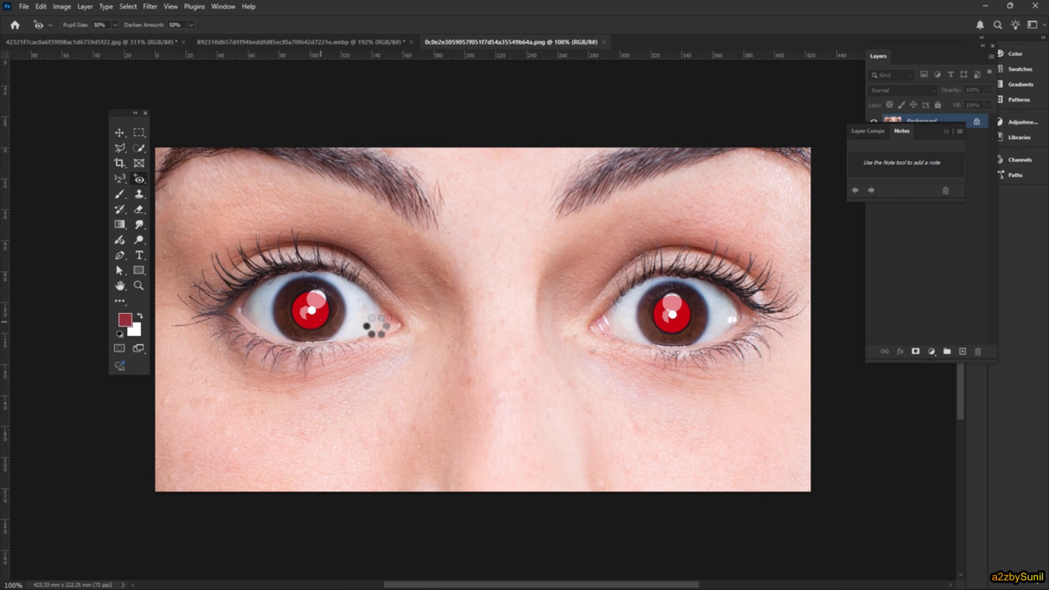
click(683, 324)
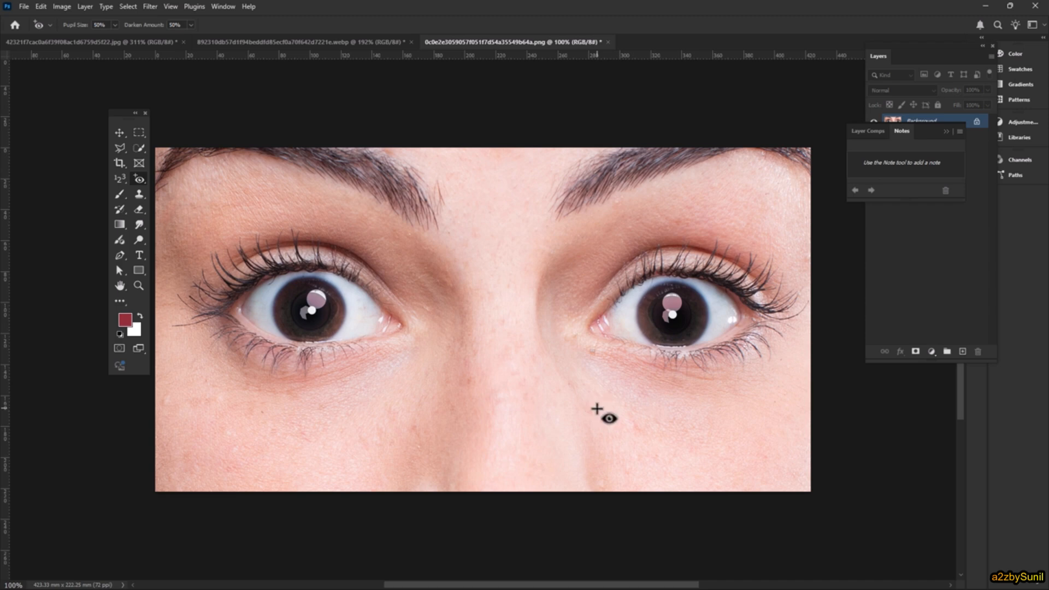
Step: Choose the Clone Stamp Tool for the eye close-up
right_click(144, 178)
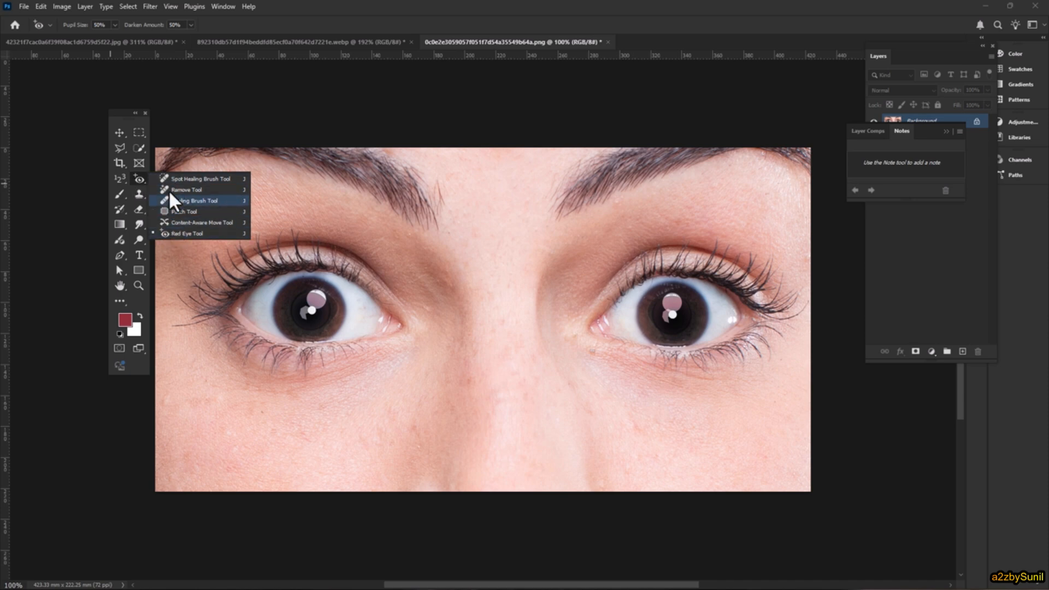
click(142, 194)
right_click(142, 195)
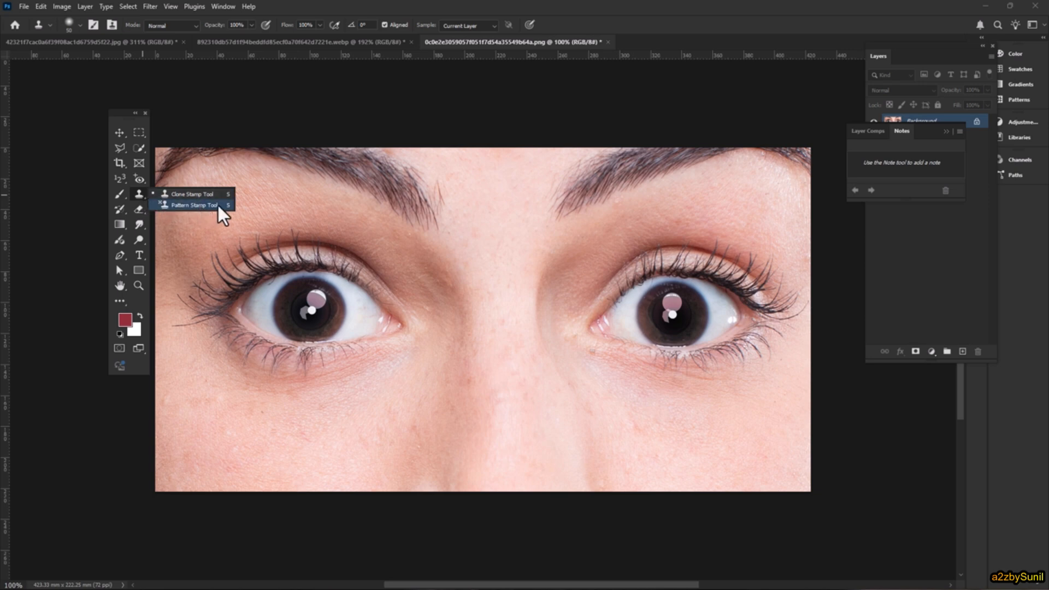
click(195, 195)
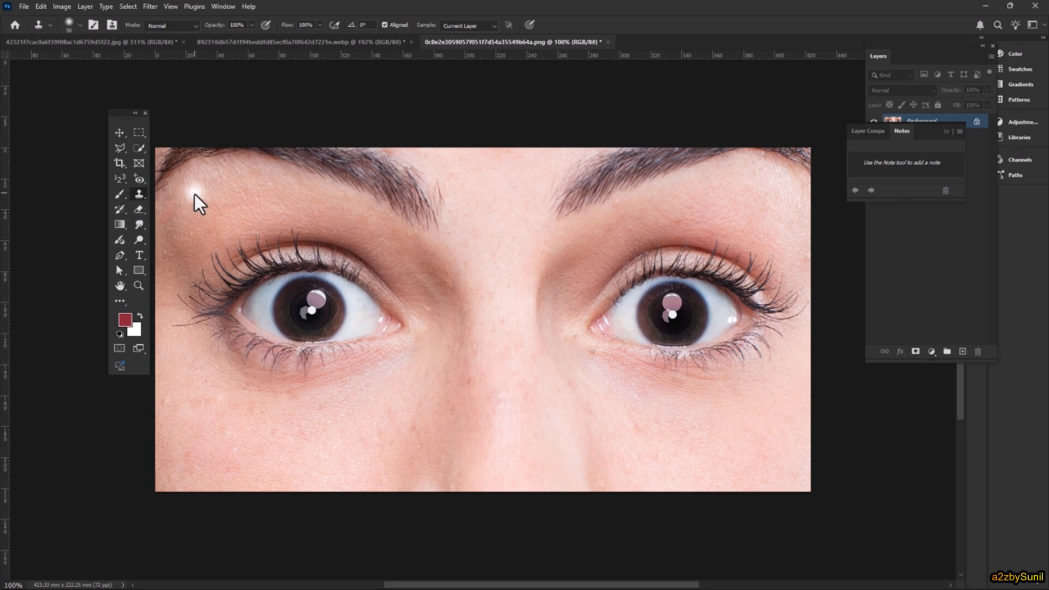
scroll(498, 280, down, 2)
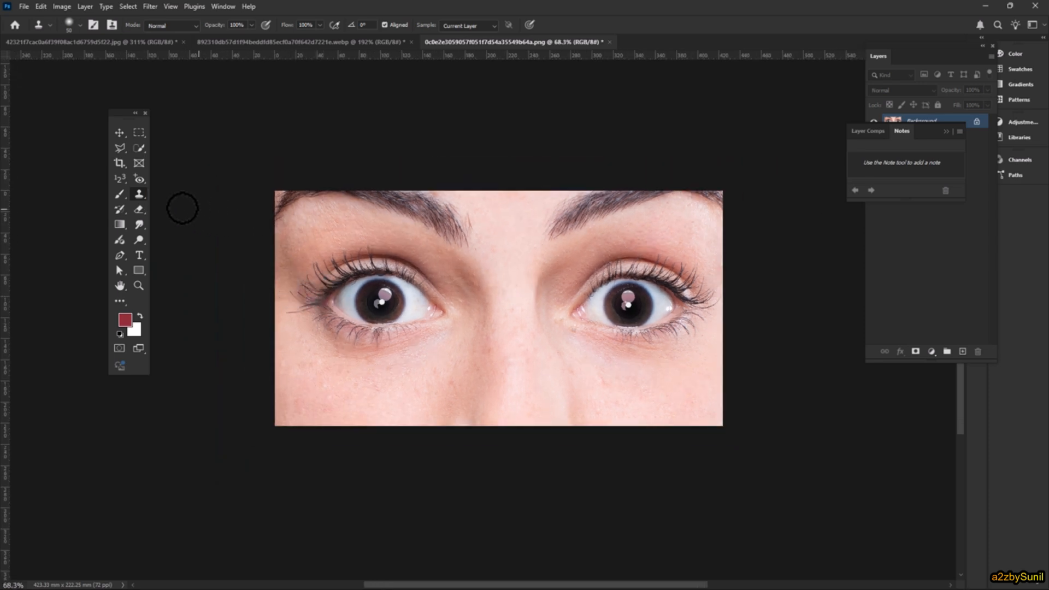
Step: Draw thin vertical strokes over the photo's left eye with the Pencil Tool
click(119, 194)
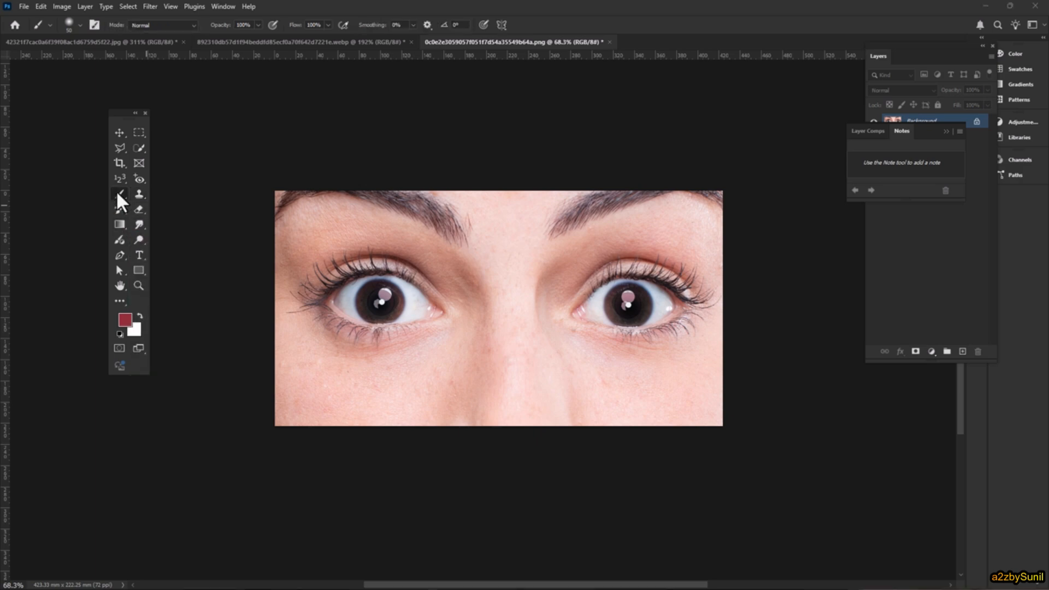
click(146, 205)
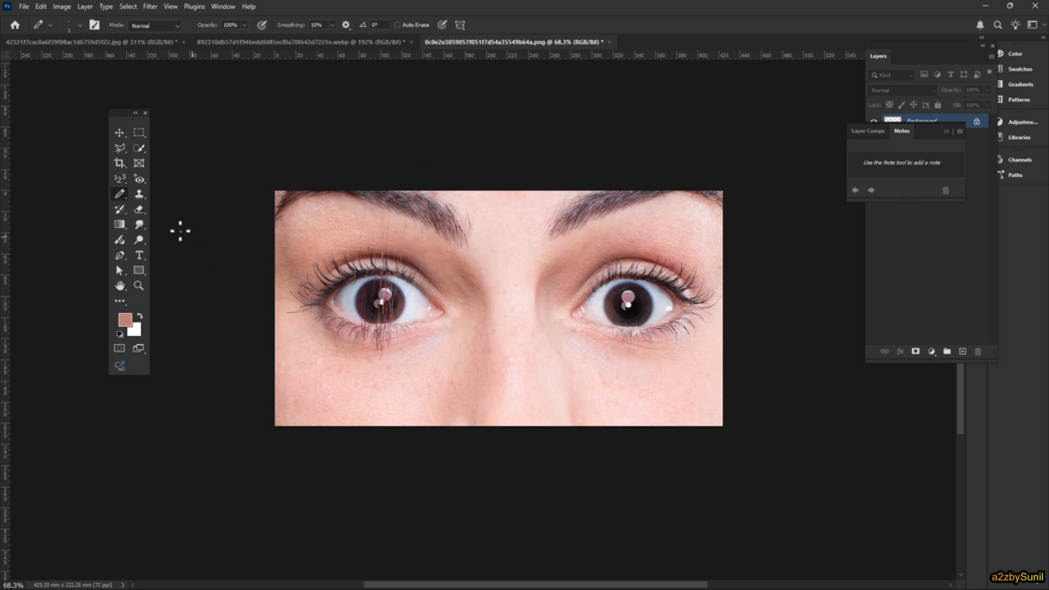
Step: Enlarge the Smudge Tool brush to 45 px and heavily smear the photo's left eye and the eyebrow above it
click(140, 224)
click(173, 247)
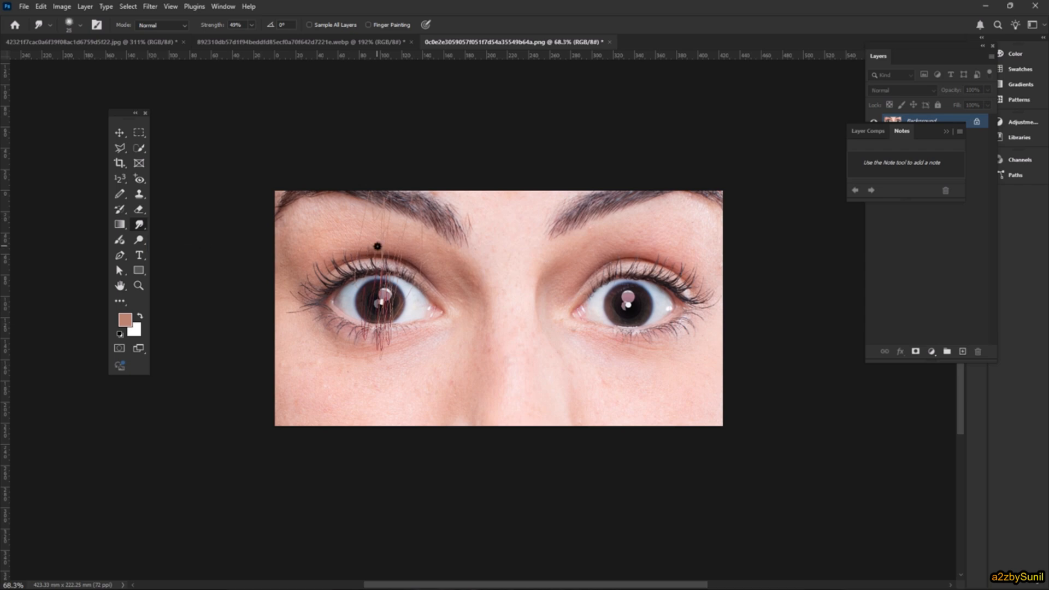
key(bracketright)
key(bracketright)
key(bracketright)
key(bracketright)
mouse_move(356, 384)
mouse_down()
mouse_move(336, 257)
mouse_move(374, 256)
mouse_move(387, 297)
mouse_move(405, 230)
mouse_move(407, 326)
mouse_move(358, 241)
mouse_move(373, 230)
mouse_move(363, 316)
mouse_move(330, 318)
mouse_move(378, 212)
mouse_move(371, 355)
mouse_move(395, 341)
mouse_move(428, 182)
mouse_move(424, 203)
mouse_move(404, 199)
mouse_move(369, 286)
mouse_move(355, 248)
mouse_move(372, 185)
mouse_move(388, 194)
mouse_move(390, 184)
mouse_move(378, 213)
mouse_move(394, 360)
mouse_move(423, 240)
mouse_move(434, 248)
mouse_move(420, 293)
mouse_up()
mouse_move(422, 269)
mouse_down()
mouse_move(421, 215)
mouse_move(405, 202)
mouse_move(393, 357)
mouse_up()
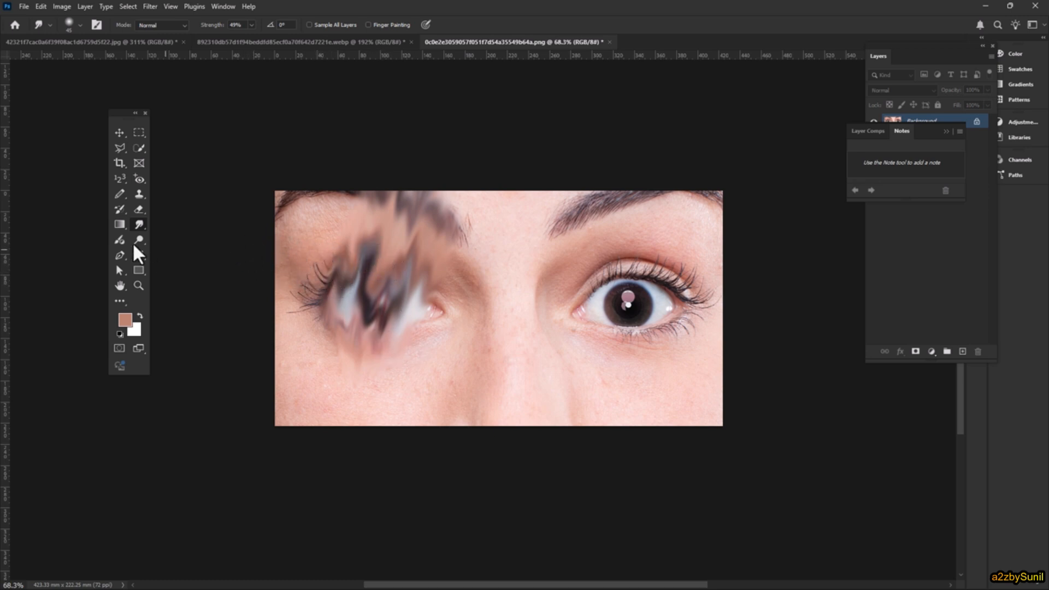
Step: Choose the Clone Stamp Tool, show the Clone Source settings and sample the intact right eye's pupil as the first clone source
drag(140, 193, 178, 195)
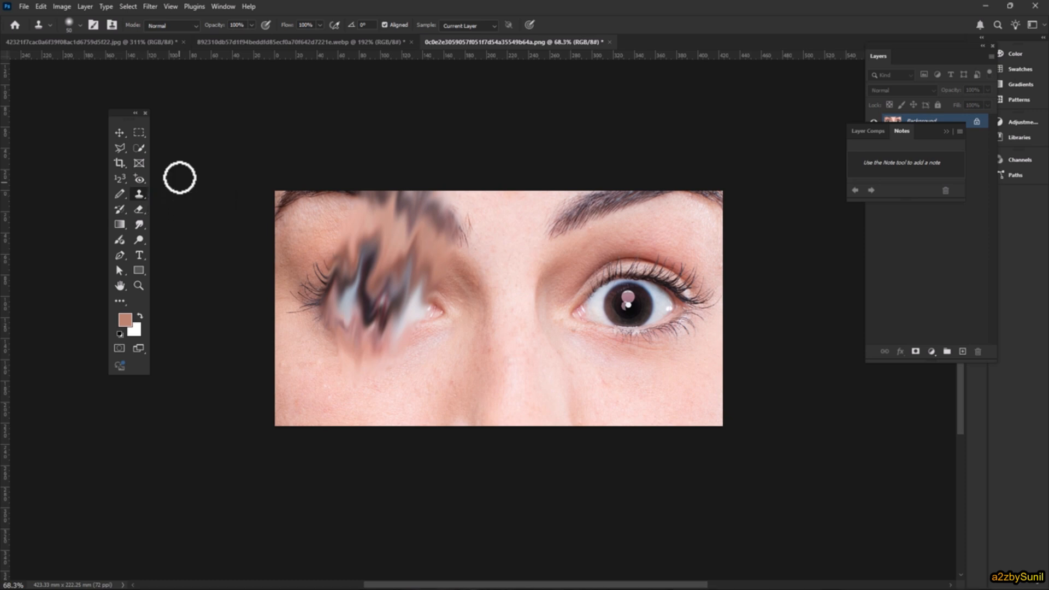
click(113, 25)
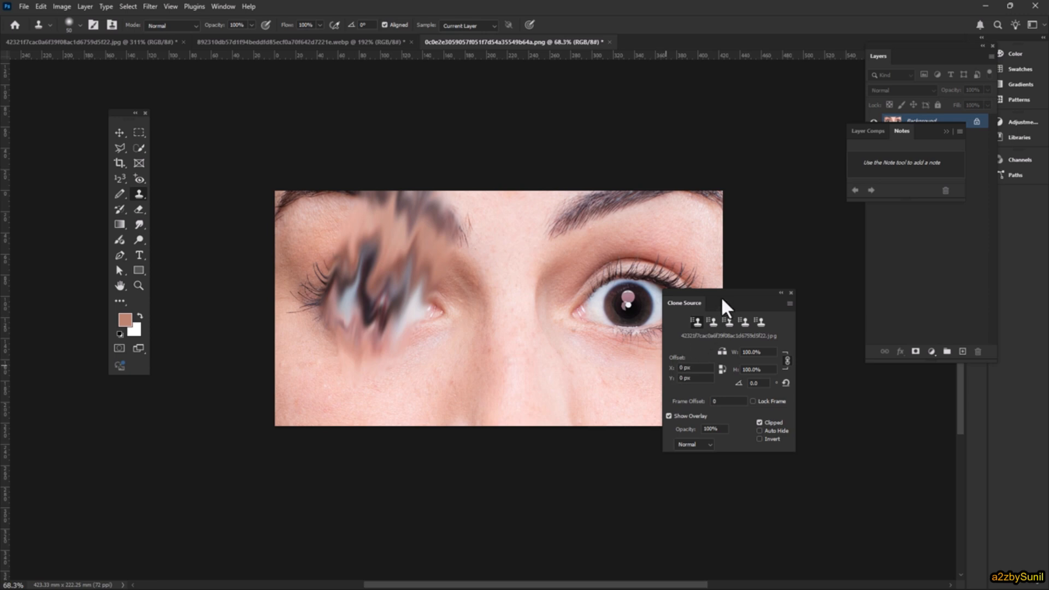
mouse_move(732, 295)
mouse_down()
mouse_move(835, 273)
mouse_move(839, 257)
mouse_up()
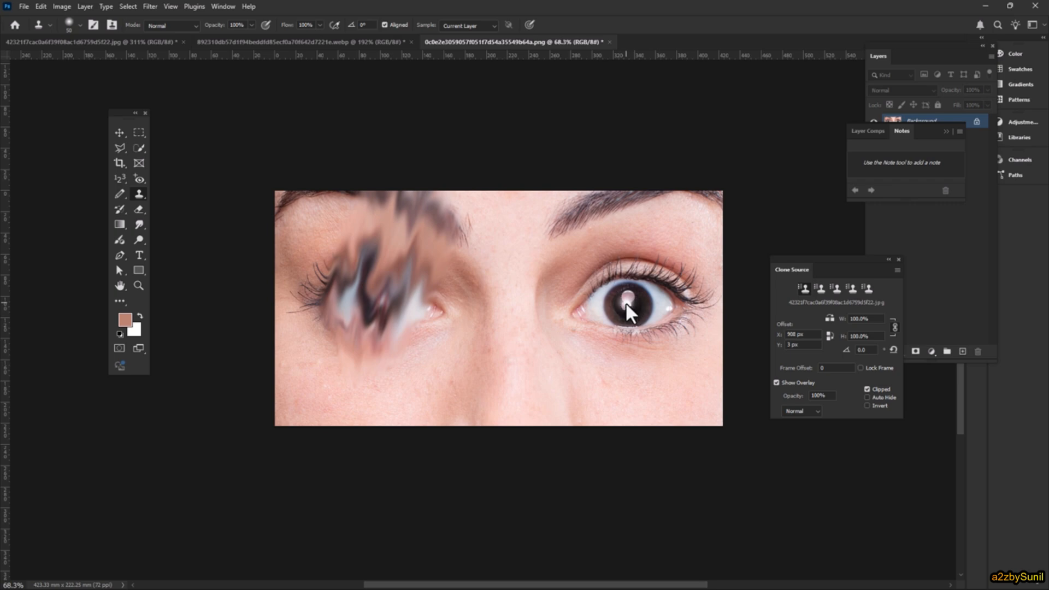
alt+click(655, 306)
click(822, 289)
click(802, 287)
Step: Set the Clone Stamp brush to 175 px and paint the sampled right eye over the smeared left eye
key(bracketright)
key(bracketright)
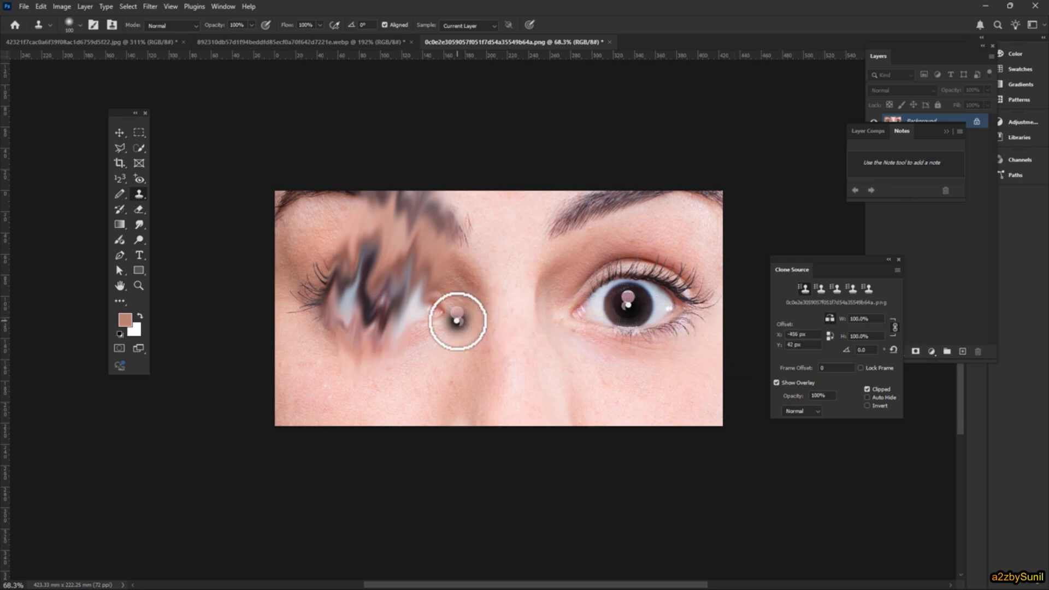
key(bracketright)
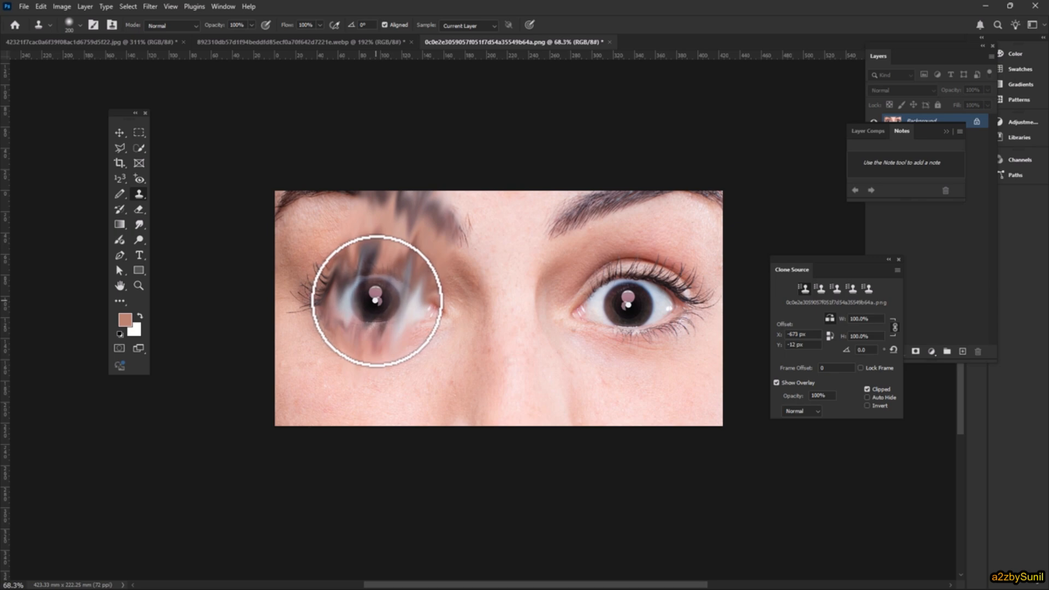
key(bracketleft)
key(bracketleft)
key(bracketleft)
key(bracketleft)
key(bracketleft)
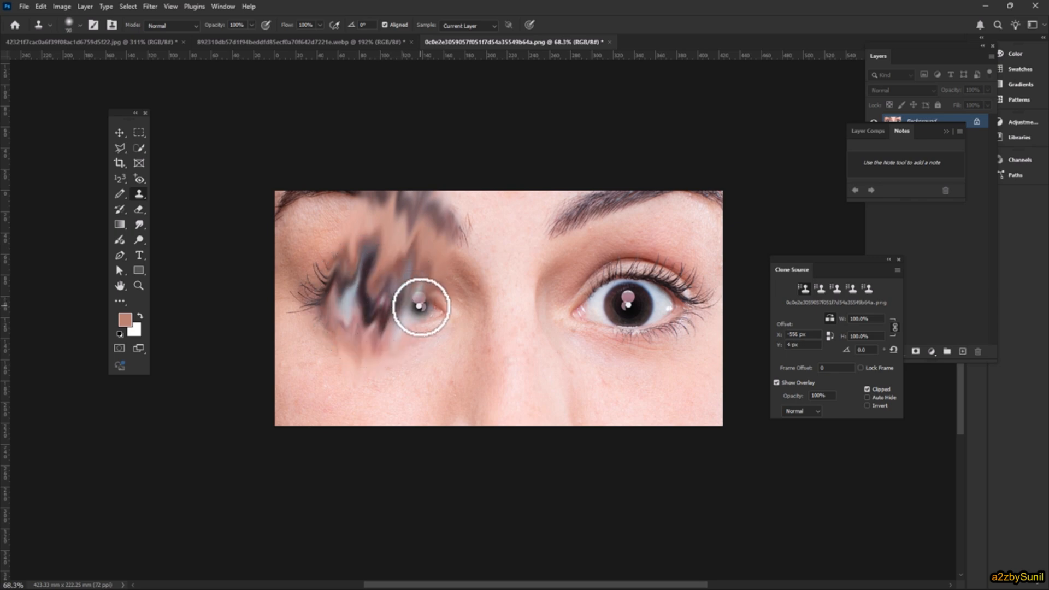
key(bracketright)
key(bracketright)
key(bracketright)
key(bracketright)
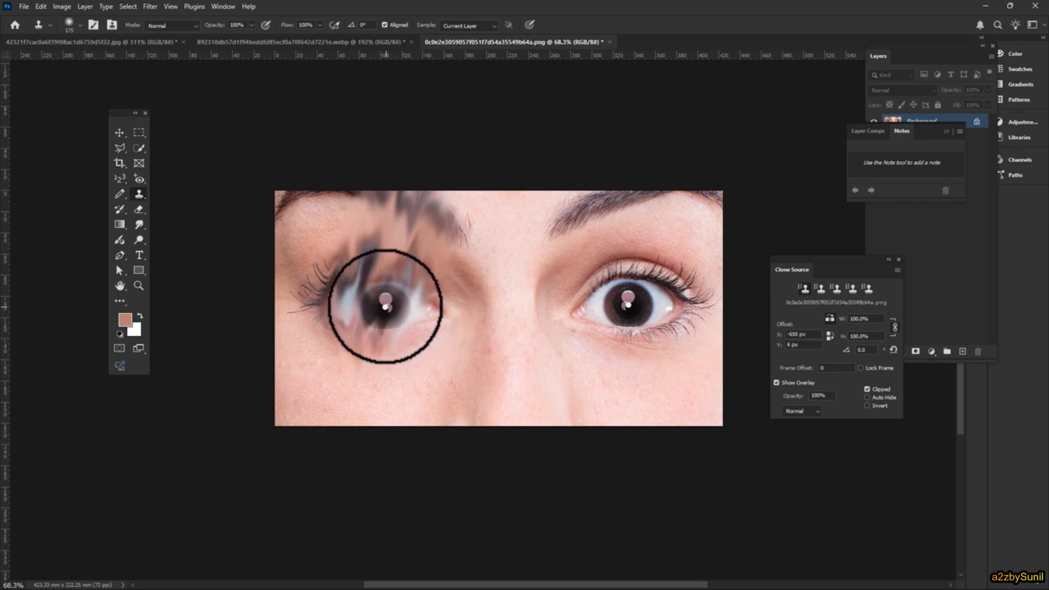
key(bracketleft)
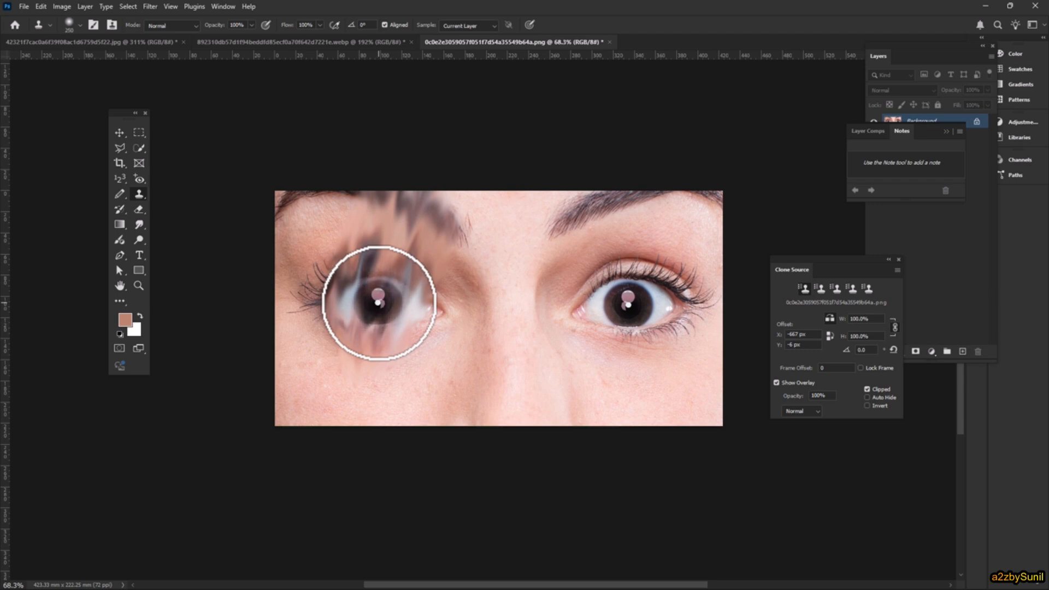
key(bracketright)
key(bracketright)
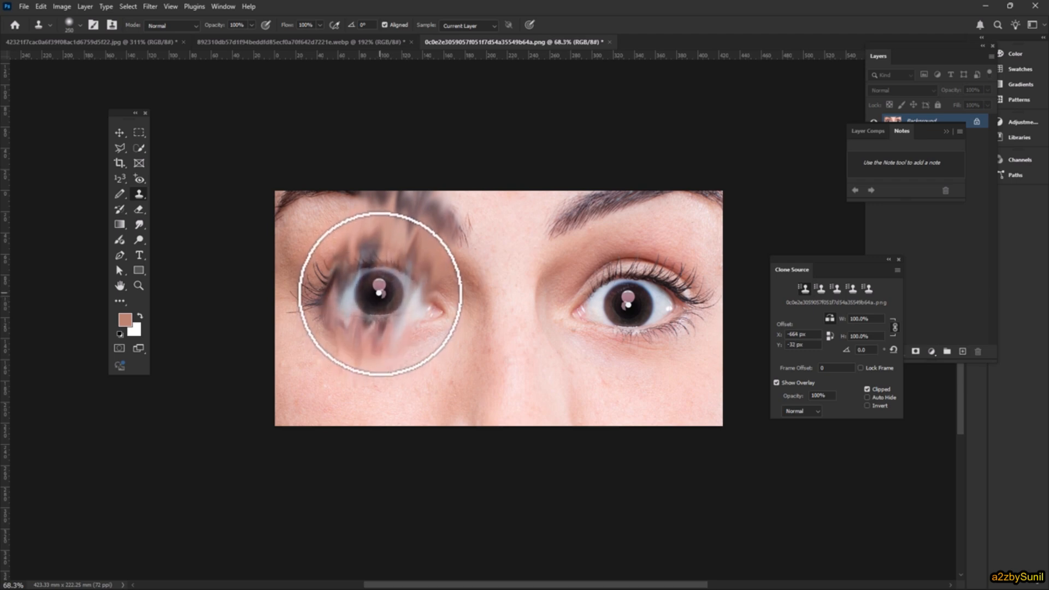
key(bracketleft)
key(bracketleft)
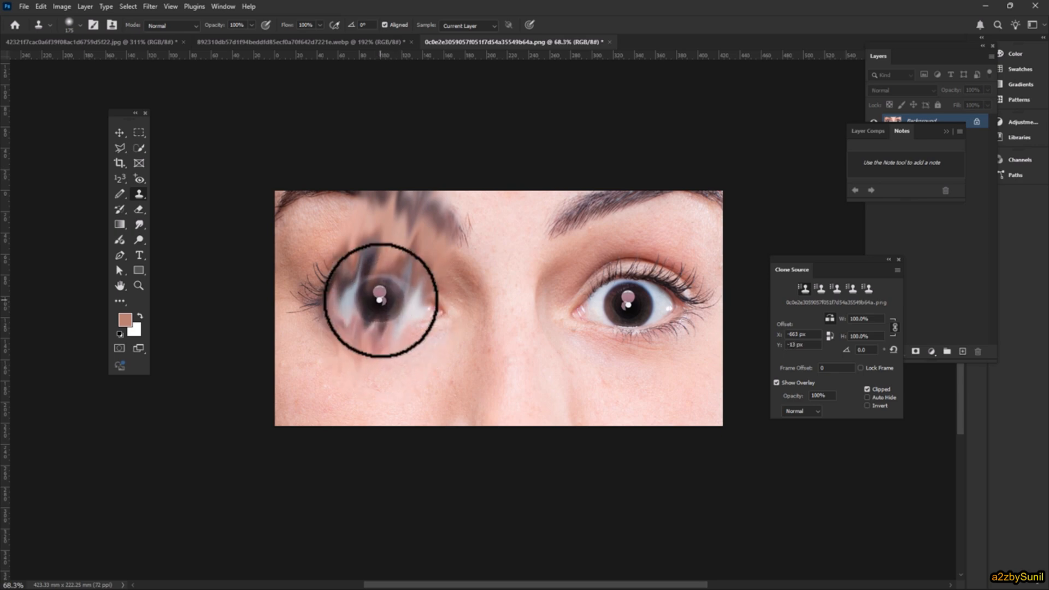
mouse_move(375, 302)
mouse_down()
mouse_move(350, 316)
mouse_move(388, 322)
mouse_move(425, 300)
mouse_move(437, 305)
mouse_move(421, 289)
mouse_move(367, 275)
mouse_move(307, 310)
mouse_move(352, 275)
mouse_move(365, 344)
mouse_move(320, 292)
mouse_move(409, 288)
mouse_move(355, 269)
mouse_move(415, 258)
mouse_move(307, 279)
mouse_move(285, 314)
mouse_up()
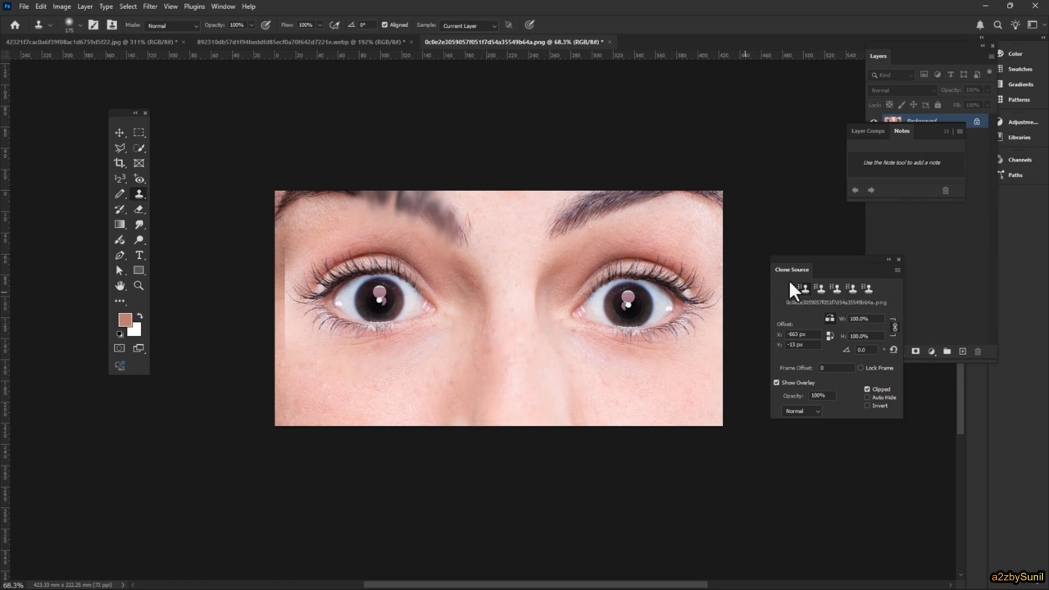
Step: Use the second clone source to sample intact eyebrow detail and paint it over the smeared left eyebrow
click(822, 283)
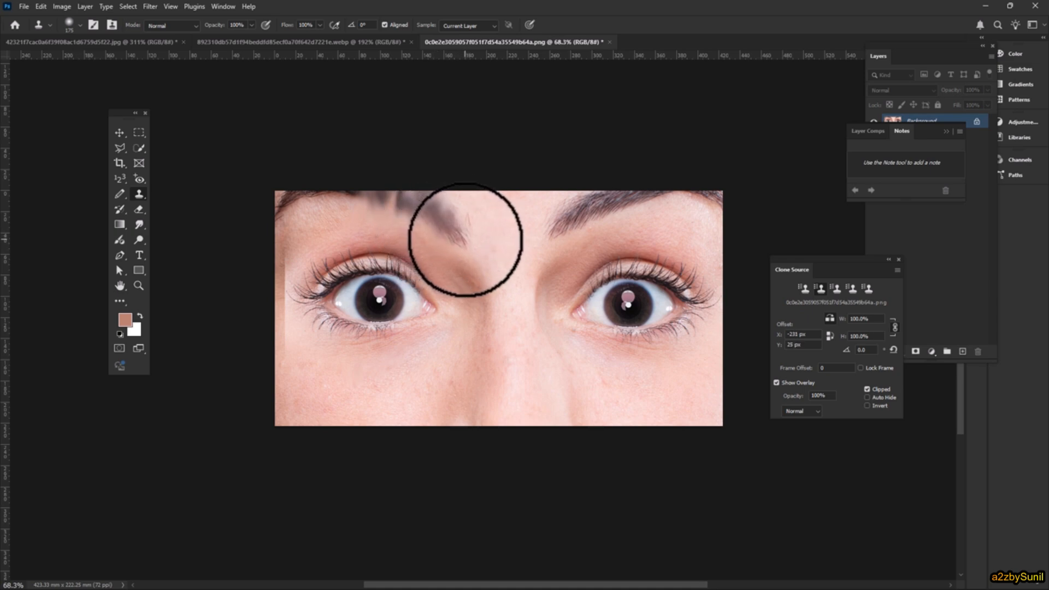
mouse_move(433, 213)
mouse_down()
mouse_move(371, 199)
mouse_move(292, 218)
mouse_up()
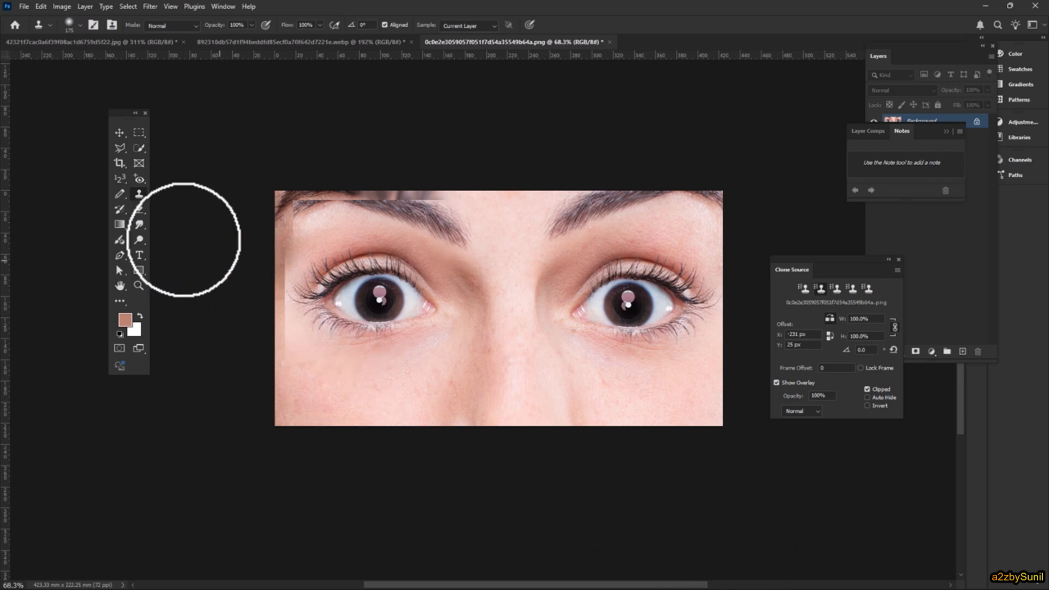
Step: Crop narrow strips off the left and top edges of the eye close-up
click(118, 164)
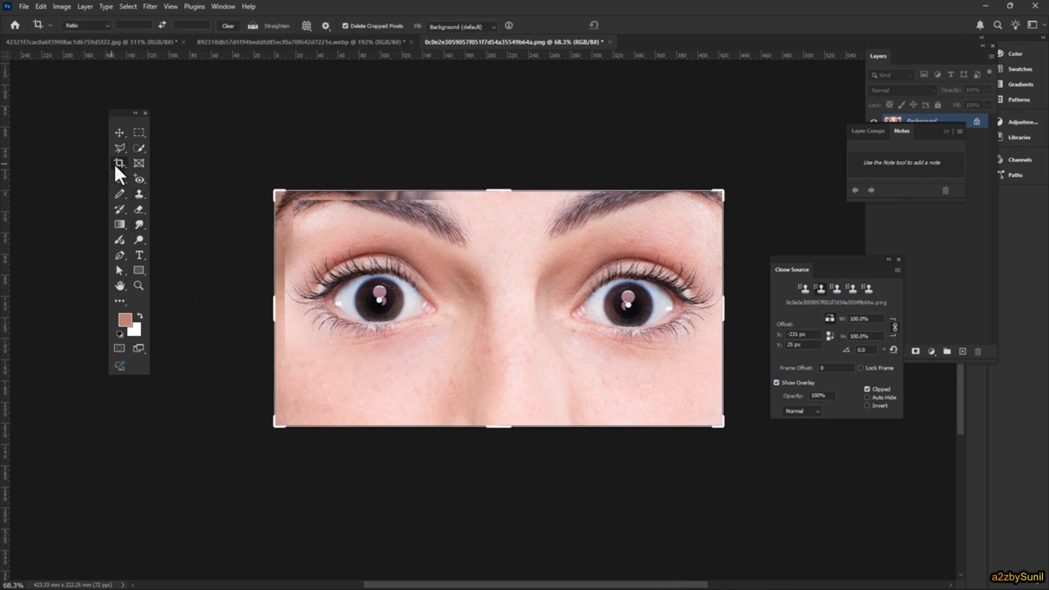
drag(272, 428, 282, 427)
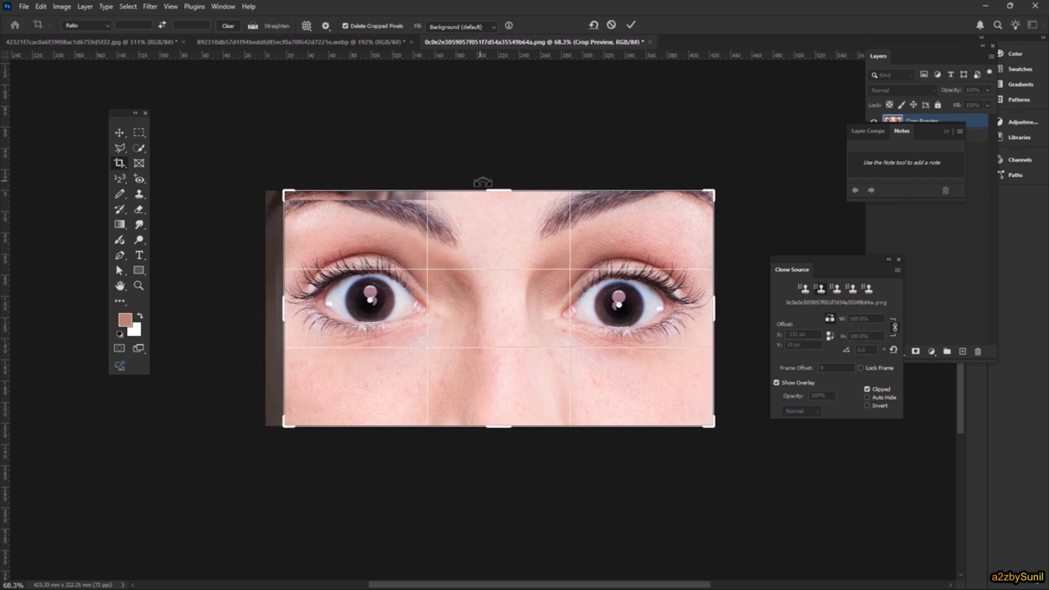
drag(492, 189, 494, 195)
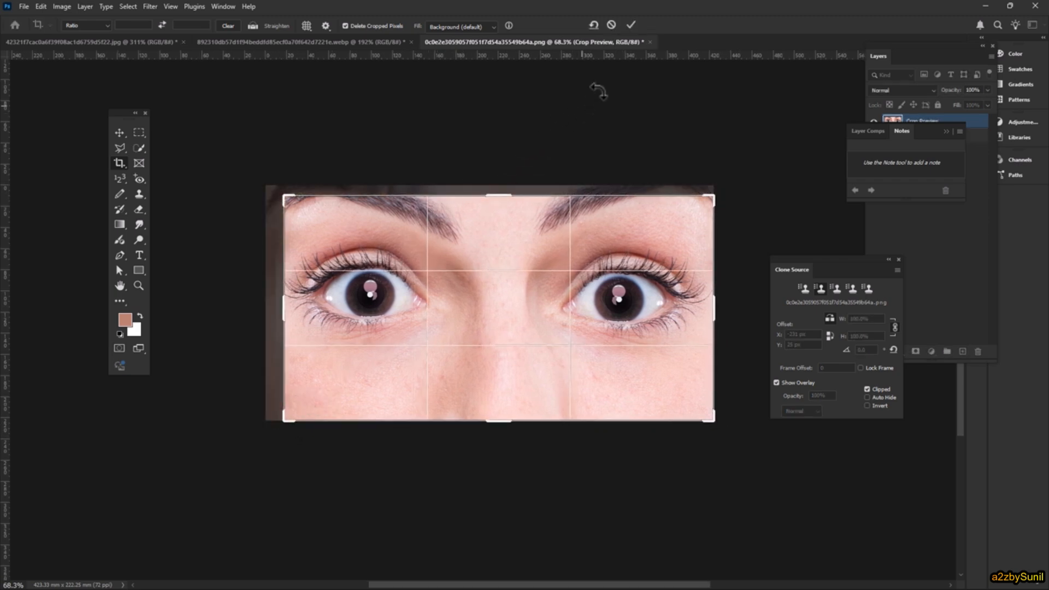
click(635, 24)
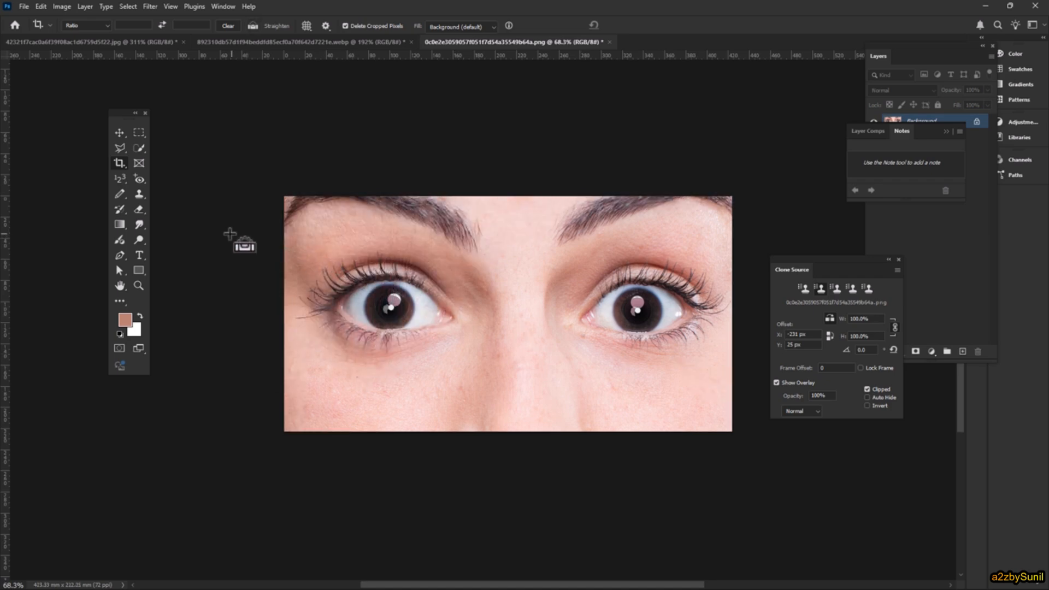
Step: Choose the Pattern Stamp Tool
click(139, 195)
right_click(139, 195)
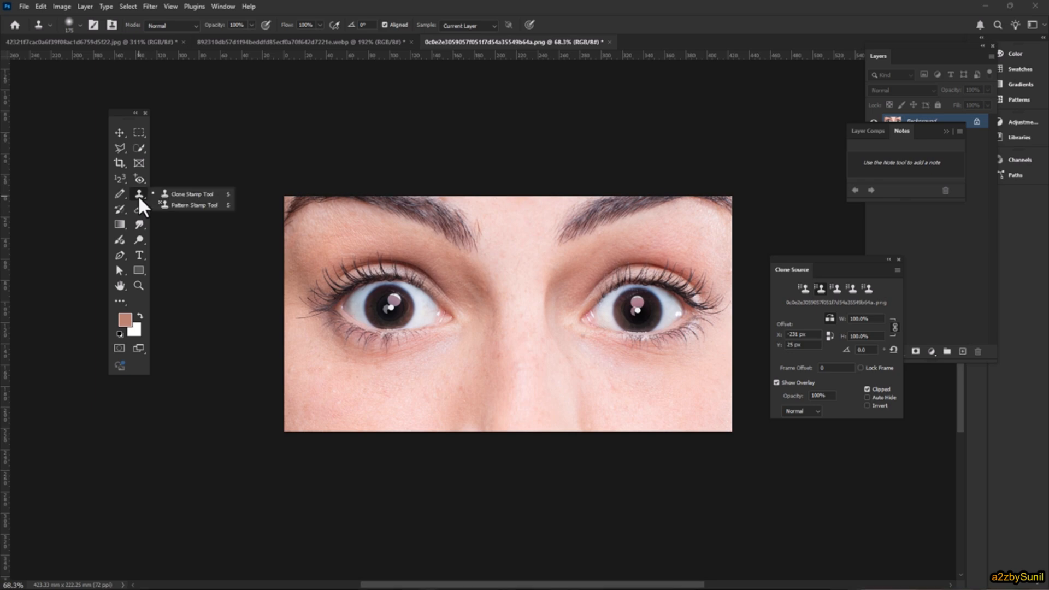
click(168, 206)
key(super)
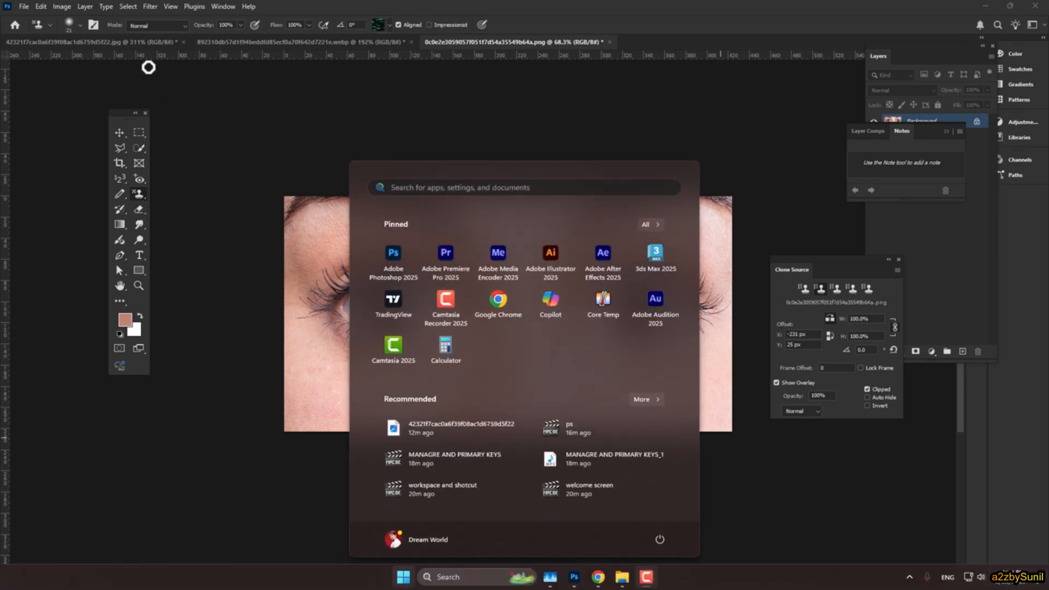
click(546, 26)
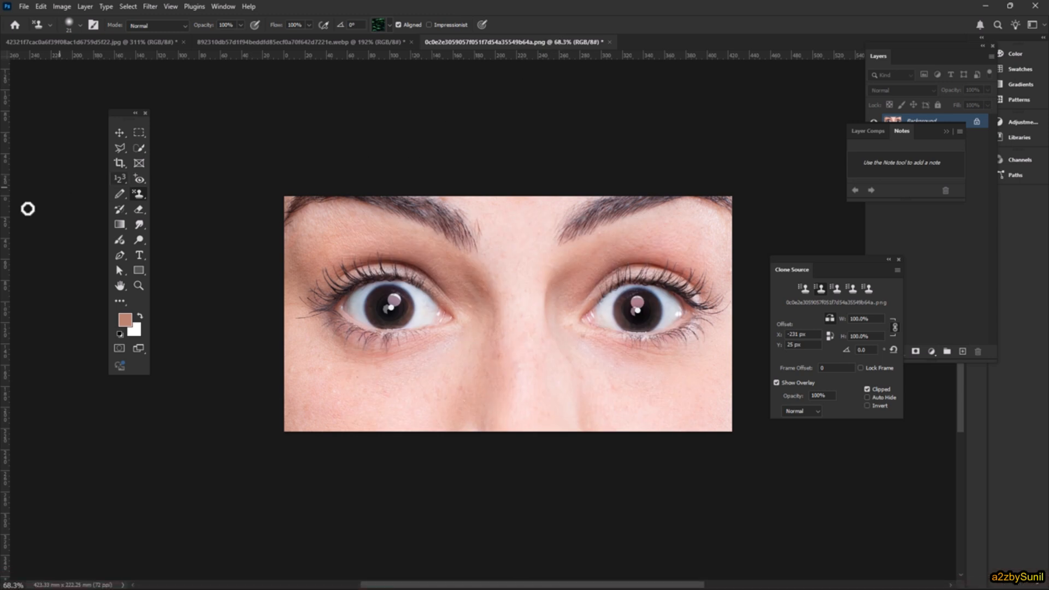
Step: In the beach photo, select the whole sky around the man with the Quick Selection Tool
click(166, 42)
click(252, 42)
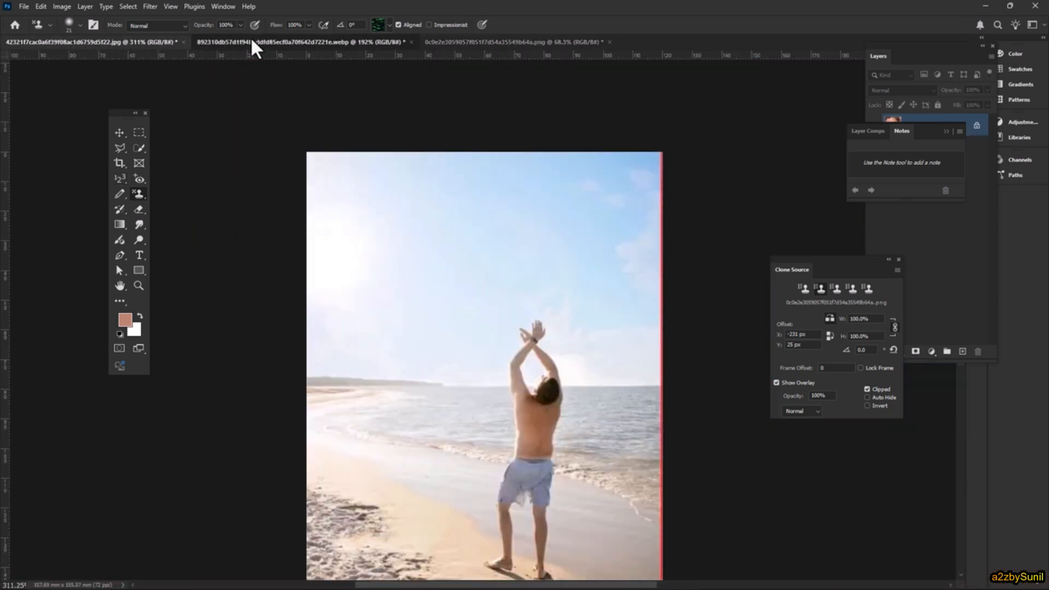
click(141, 150)
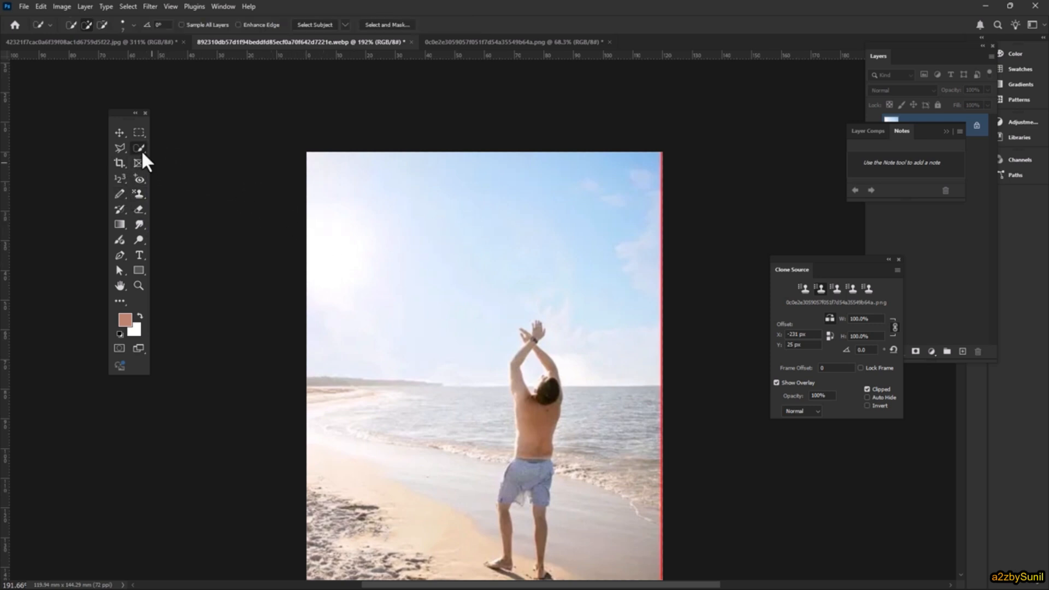
right_click(141, 150)
click(171, 160)
mouse_move(464, 223)
mouse_down()
mouse_move(459, 277)
mouse_move(360, 300)
mouse_move(369, 297)
mouse_move(391, 391)
mouse_move(448, 385)
mouse_move(527, 351)
mouse_up()
key(alt)
scroll(539, 382, up, 5)
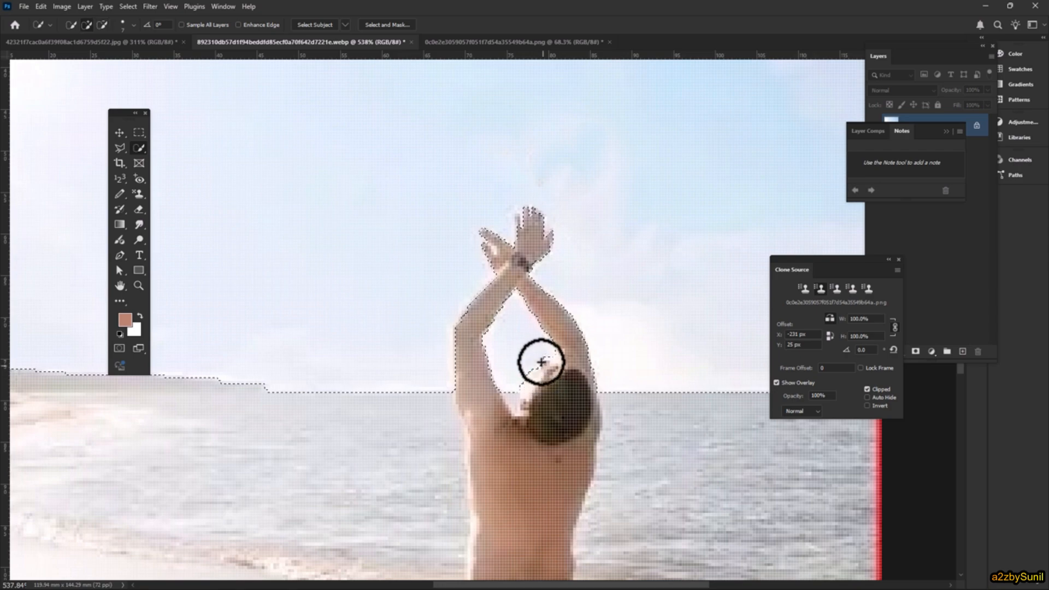
scroll(521, 383, down, 3)
key(super)
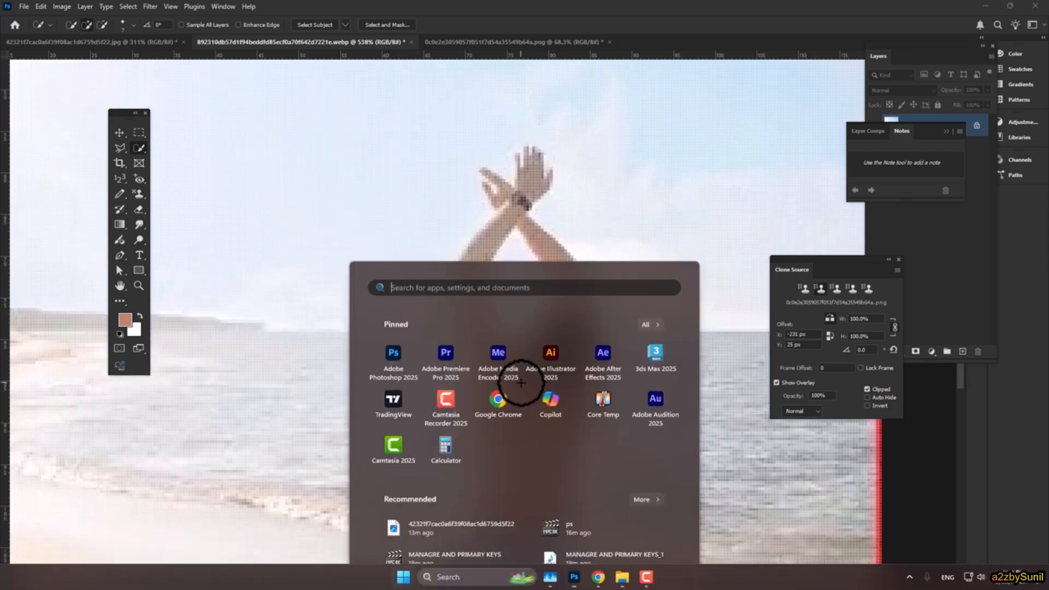
key(Escape)
scroll(425, 439, down, 10)
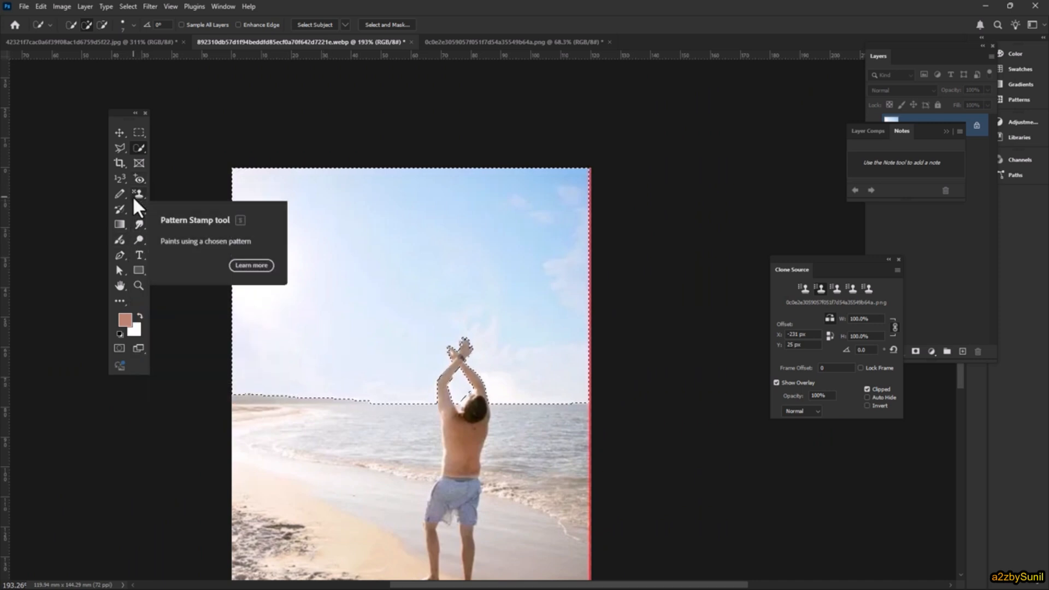
Step: Paint the blue Water pattern over the selected sky with an enlarged Pattern Stamp brush, and deselect
drag(133, 195, 178, 205)
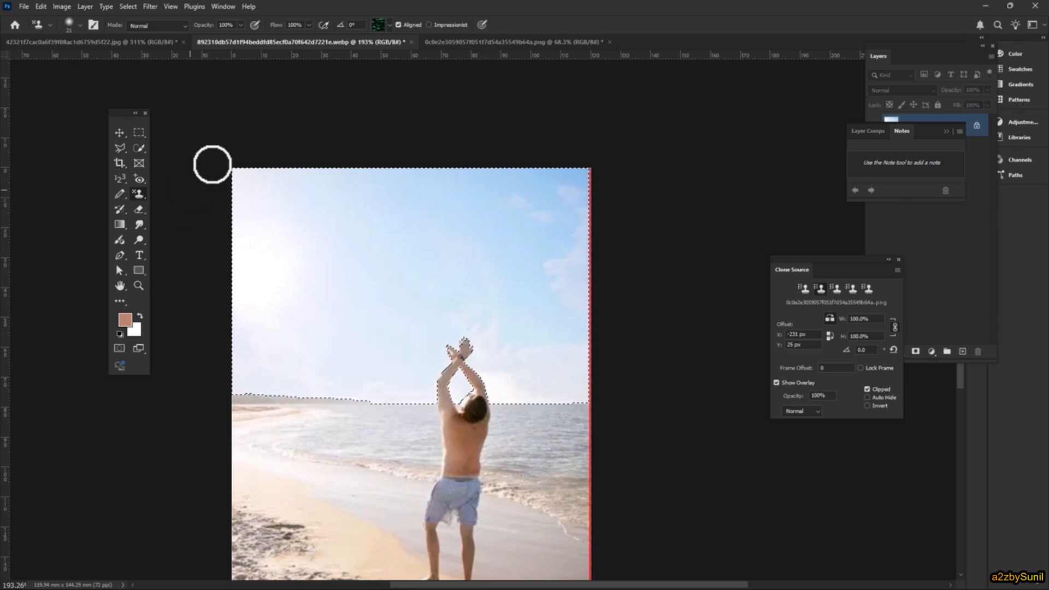
click(389, 24)
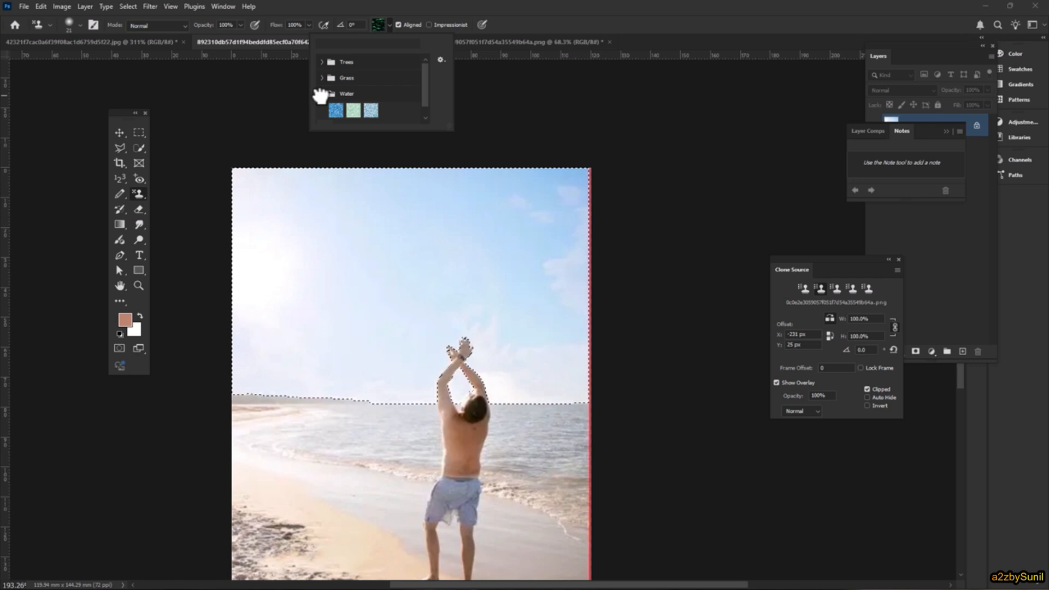
click(337, 111)
click(565, 2)
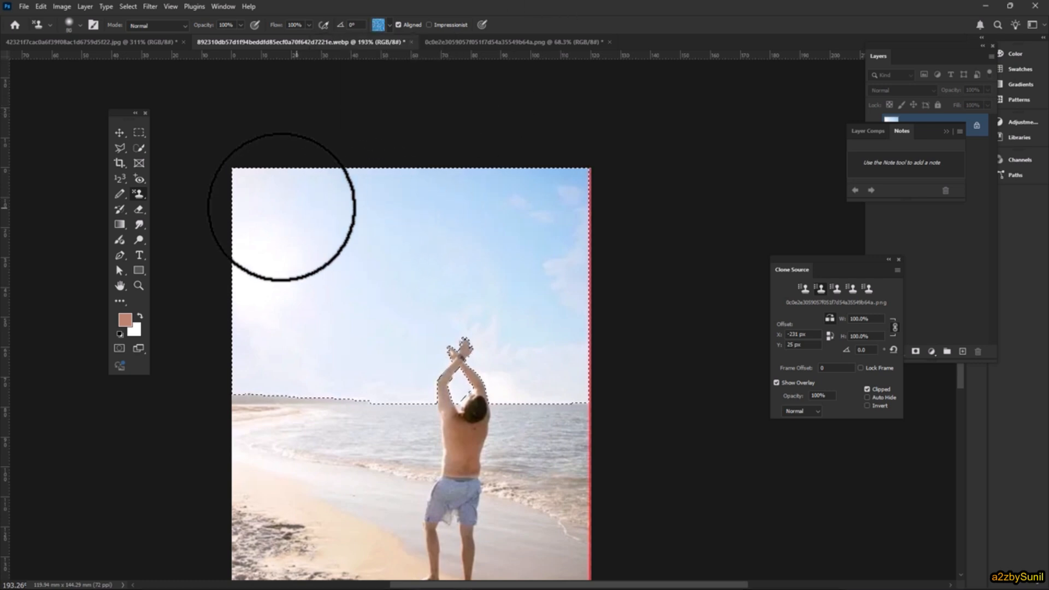
mouse_move(281, 206)
mouse_down()
mouse_move(533, 176)
mouse_move(108, 191)
mouse_move(284, 165)
mouse_move(602, 165)
mouse_move(358, 168)
mouse_move(549, 186)
mouse_move(332, 268)
mouse_move(190, 278)
mouse_move(646, 253)
mouse_move(251, 309)
mouse_move(712, 324)
mouse_move(214, 335)
mouse_move(610, 360)
mouse_move(552, 389)
mouse_move(141, 426)
mouse_move(611, 414)
mouse_move(550, 255)
mouse_move(132, 275)
mouse_move(445, 143)
mouse_move(724, 87)
mouse_move(239, 190)
mouse_up()
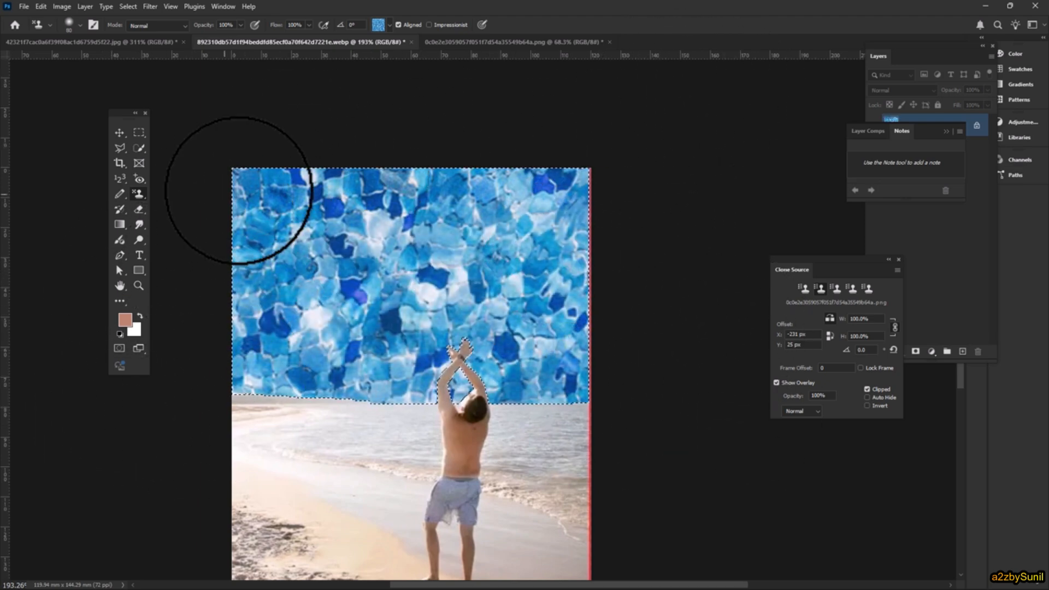
key(ctrl+d)
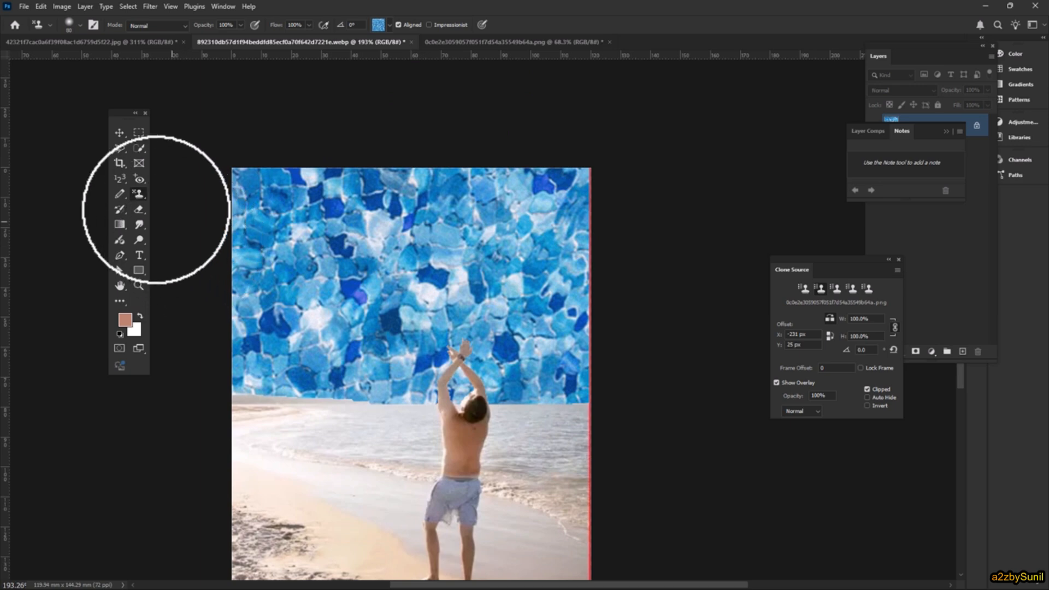
Step: Erase across most of the beach photo with a large soft Eraser Tool brush
click(138, 208)
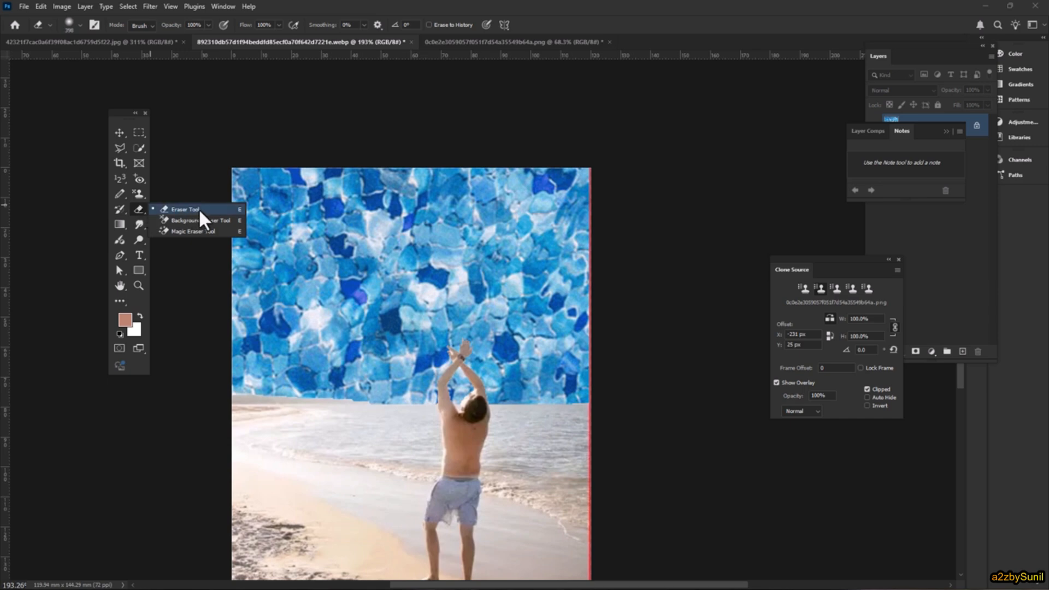
click(199, 210)
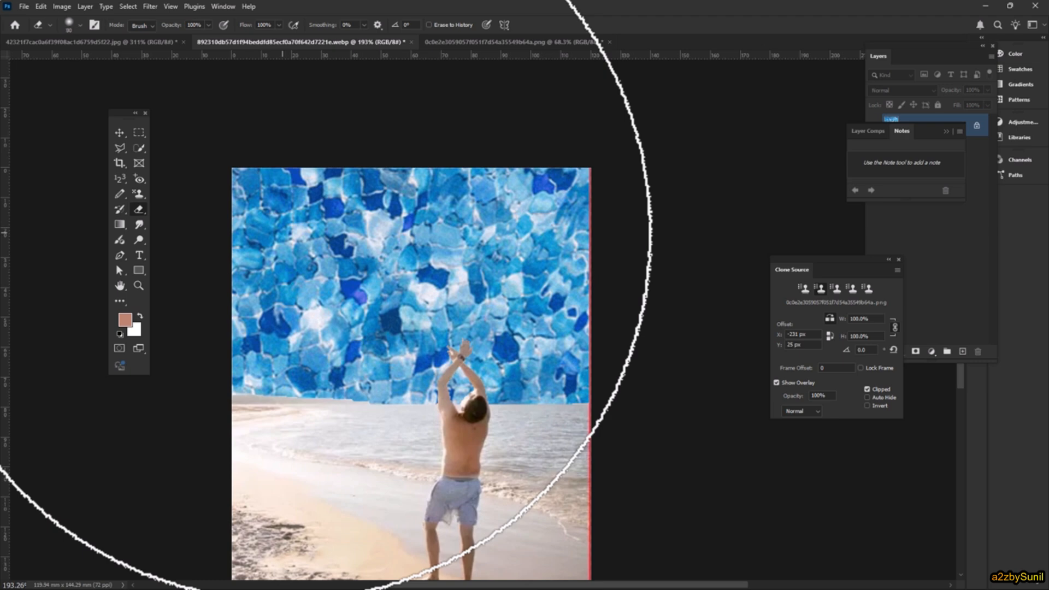
key(bracketleft)
mouse_move(604, 150)
mouse_down()
mouse_move(203, 374)
mouse_move(338, 461)
mouse_move(246, 547)
mouse_move(573, 503)
mouse_move(234, 555)
mouse_move(426, 421)
mouse_move(641, 318)
mouse_move(543, 246)
mouse_move(276, 253)
mouse_move(320, 241)
mouse_move(253, 219)
mouse_up()
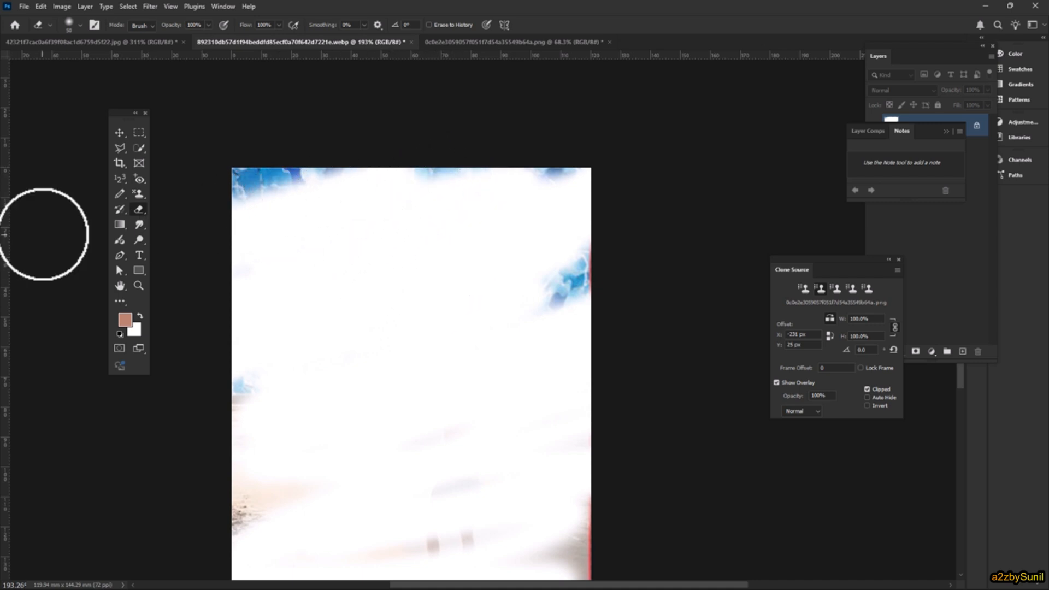
Step: Revert the beach photo to its saved state and erase most of it to transparency with the Background Eraser Tool
right_click(138, 209)
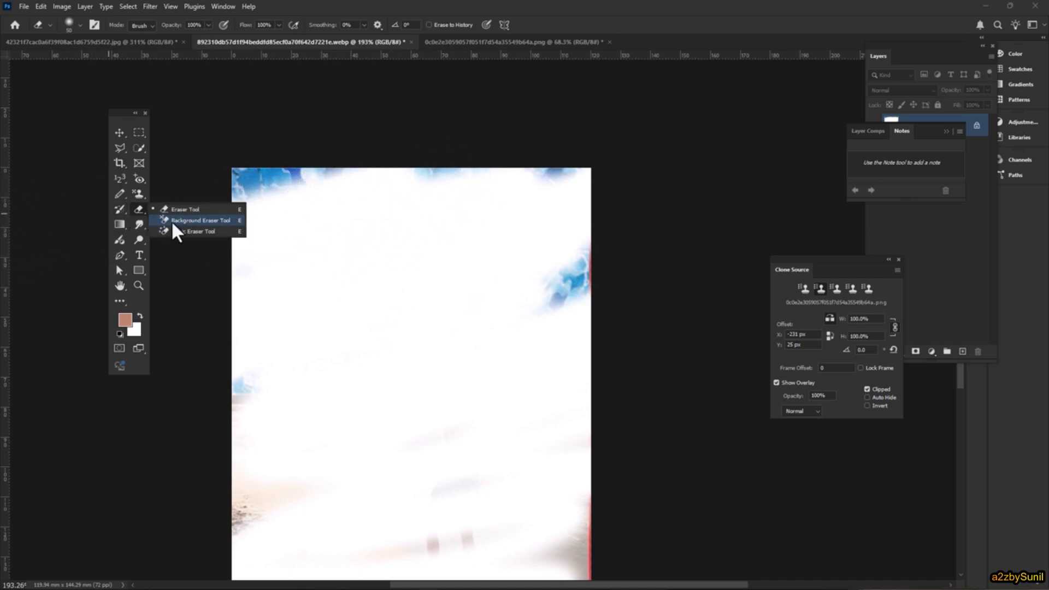
click(173, 221)
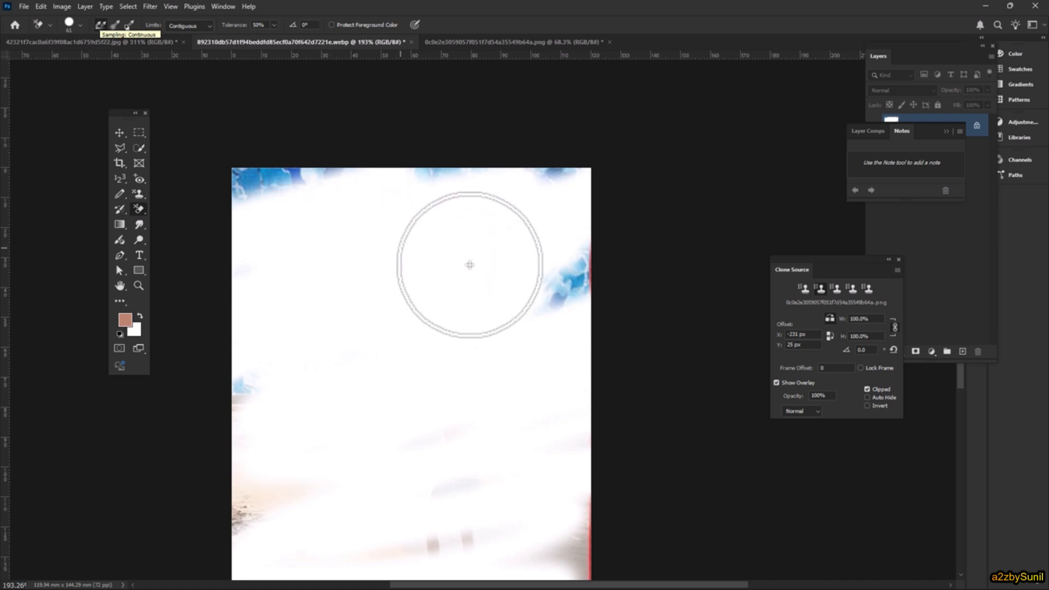
click(24, 7)
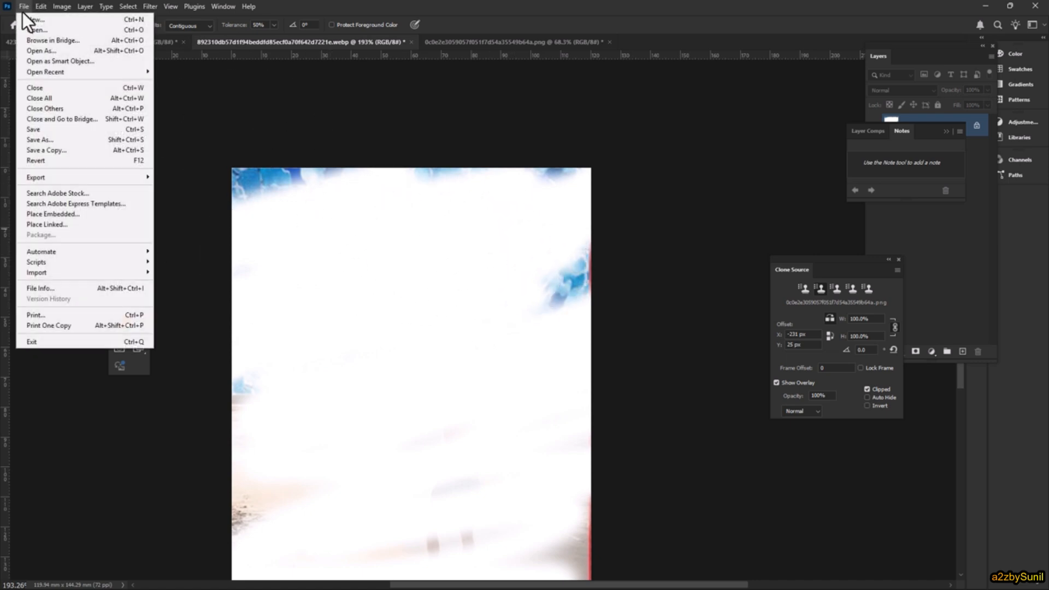
click(58, 164)
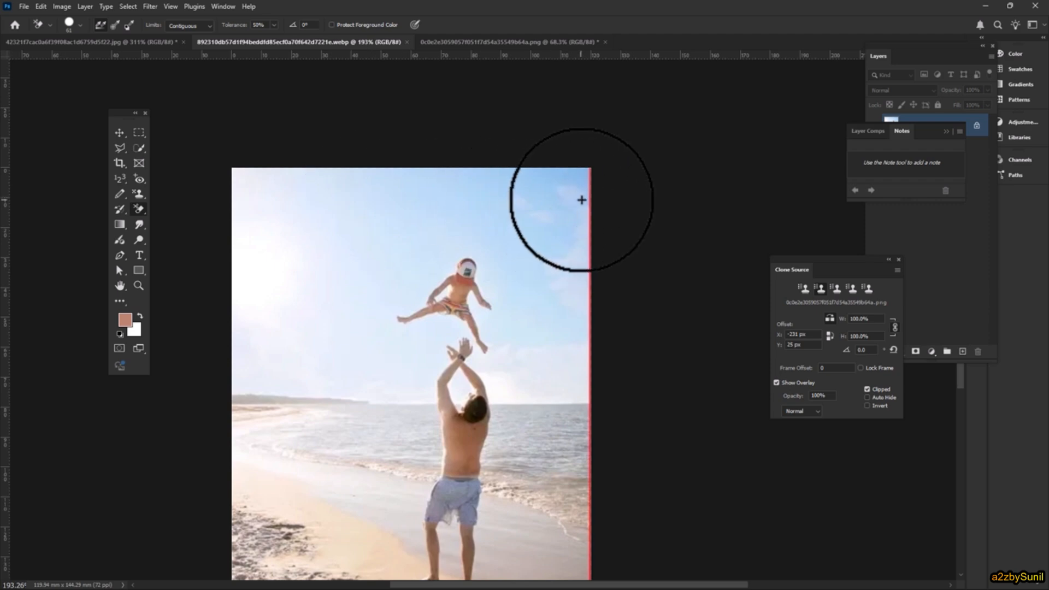
mouse_move(581, 199)
mouse_down()
mouse_move(389, 211)
mouse_move(269, 245)
mouse_move(634, 172)
mouse_move(428, 263)
mouse_move(422, 291)
mouse_move(516, 297)
mouse_move(333, 409)
mouse_move(526, 429)
mouse_move(351, 483)
mouse_move(231, 551)
mouse_move(305, 582)
mouse_move(612, 560)
mouse_move(673, 519)
mouse_move(679, 496)
mouse_move(326, 328)
mouse_move(263, 327)
mouse_move(225, 260)
mouse_move(229, 305)
mouse_move(266, 154)
mouse_move(419, 153)
mouse_move(286, 186)
mouse_move(425, 156)
mouse_move(340, 222)
mouse_move(236, 351)
mouse_move(244, 264)
mouse_up()
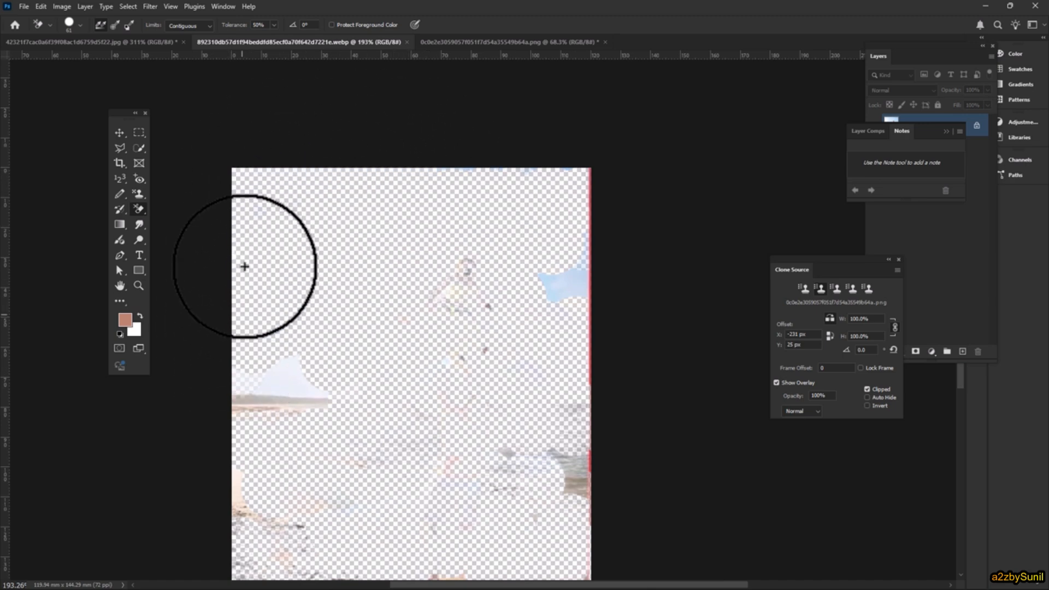
drag(281, 404, 281, 393)
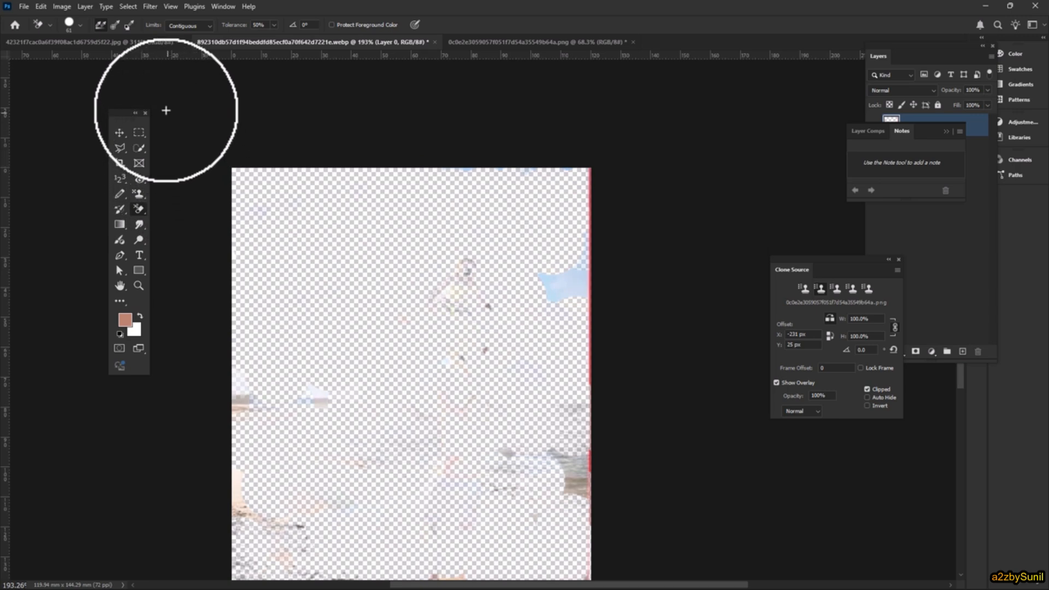
Step: Set the Background Eraser sampling to Once and close all open images without saving
click(114, 24)
click(21, 6)
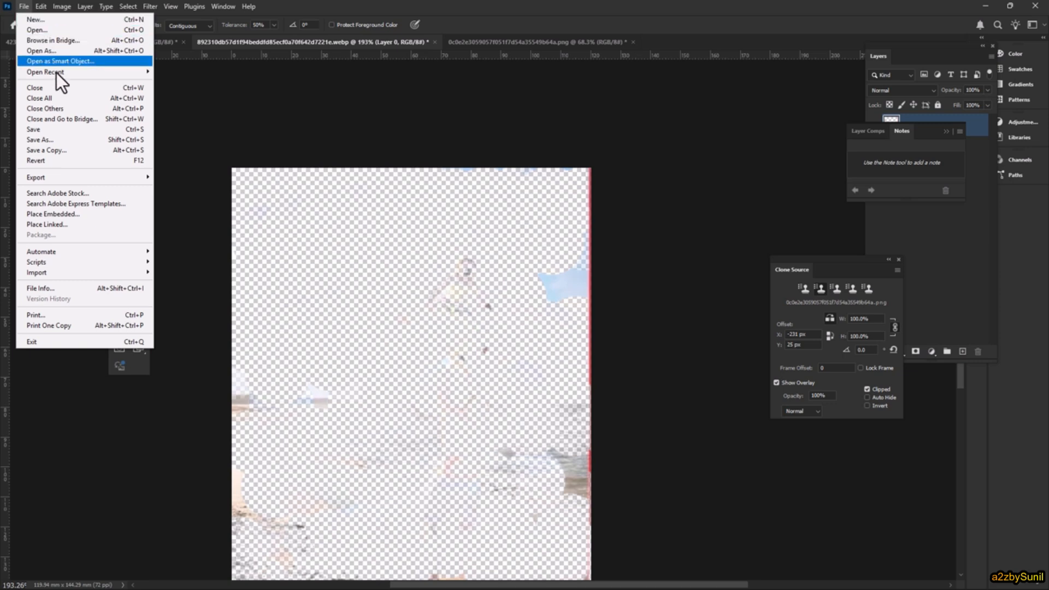
click(70, 99)
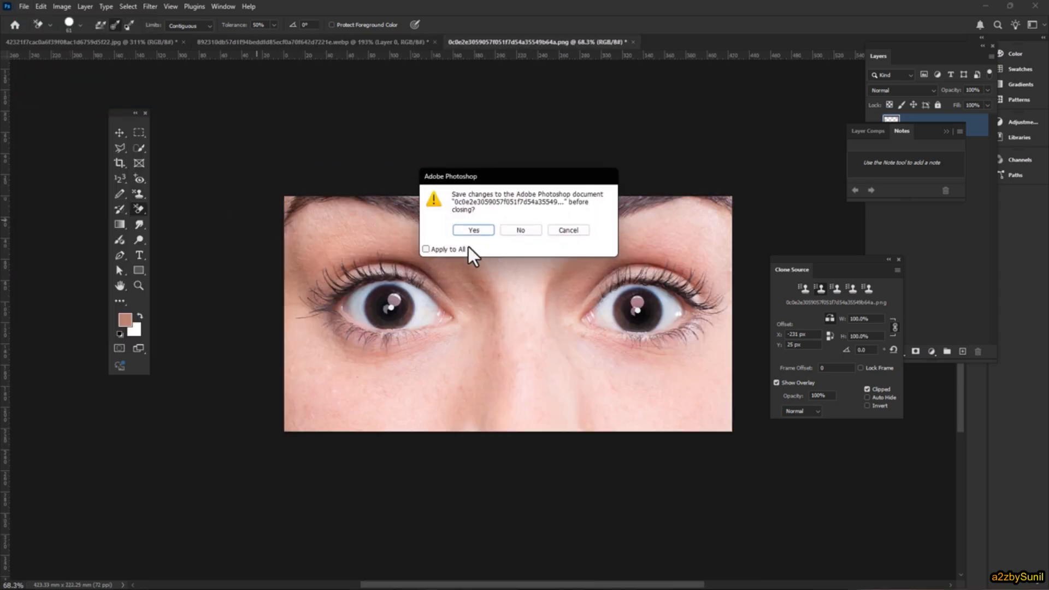
click(516, 233)
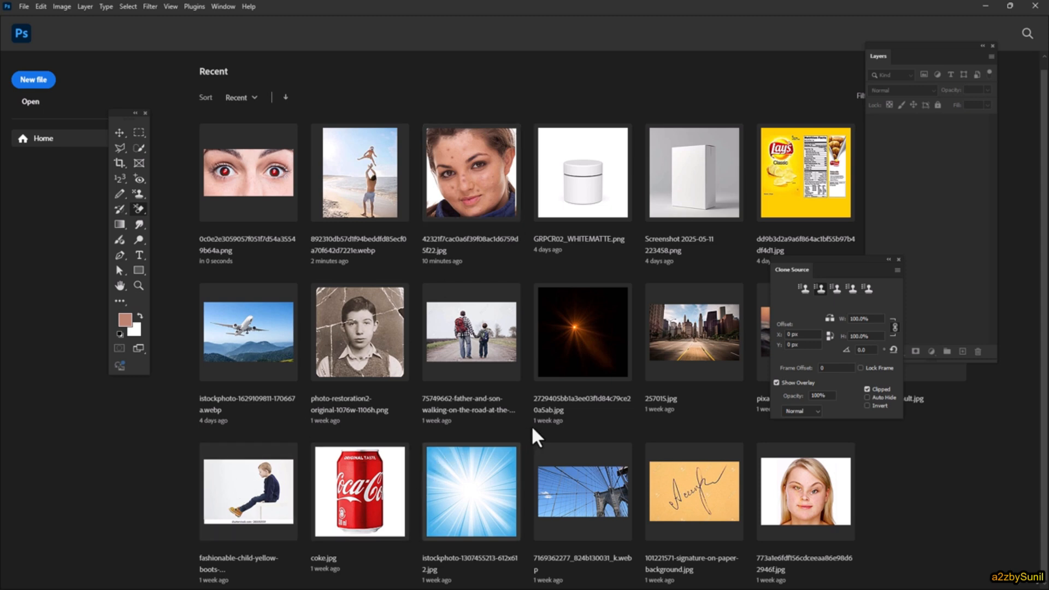
Step: Open the recent file 101221571-signature-on-paper-background.jpg and enlarge the Background Eraser brush to 100 px
click(702, 500)
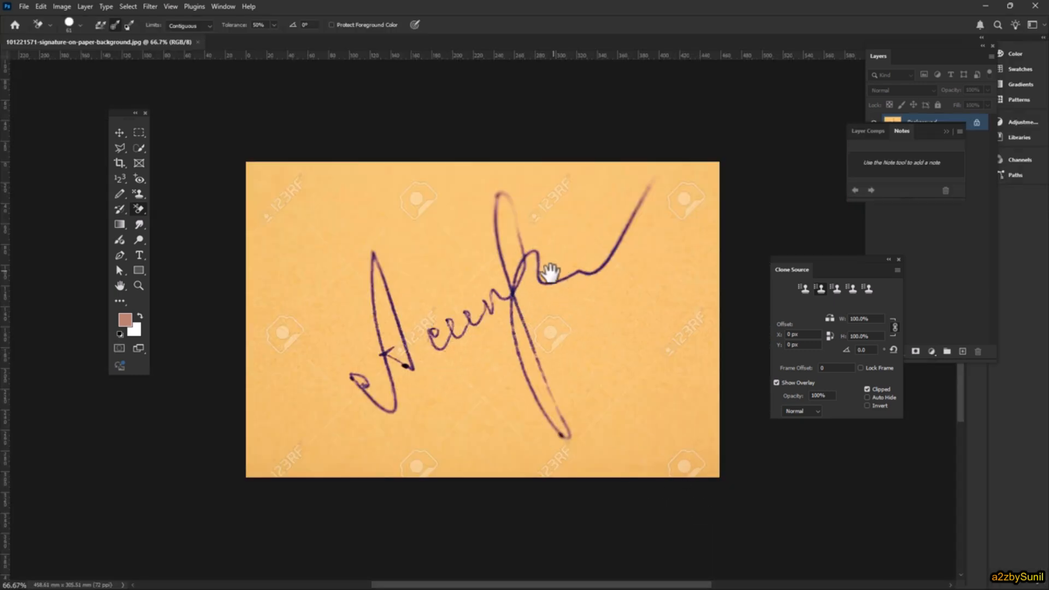
drag(550, 271, 506, 295)
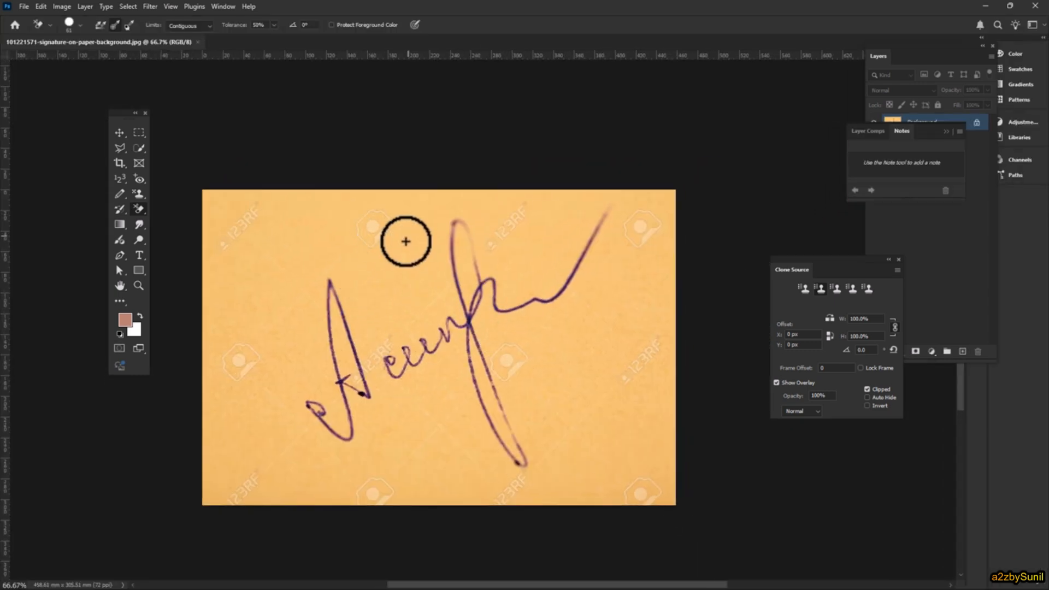
key(bracketright)
key(bracketright)
key(bracketright)
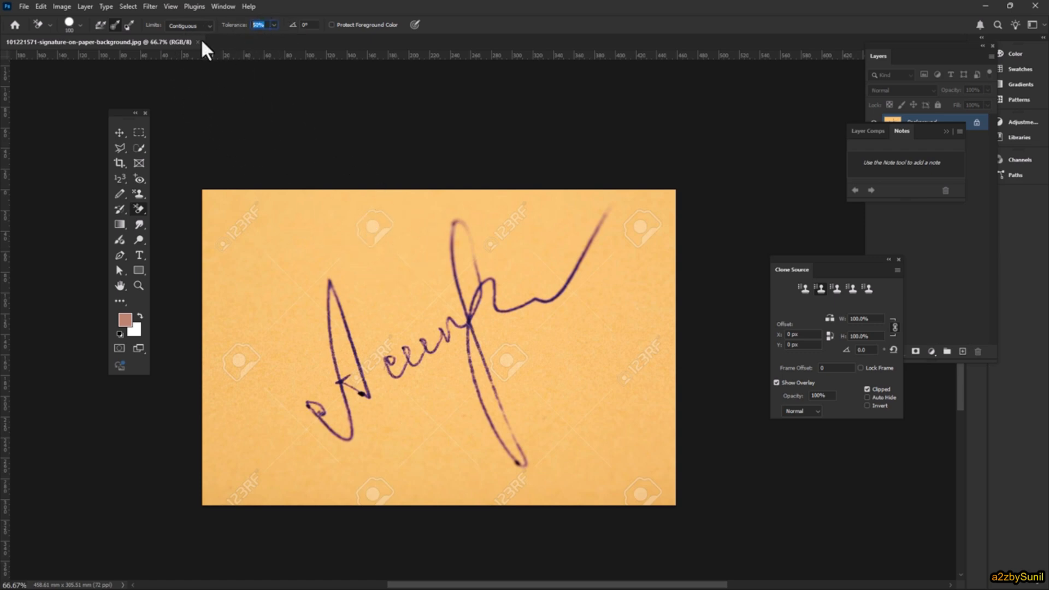
Step: Try erasing a spot of orange paper above the signature at 75% tolerance, and undo it
text(75)
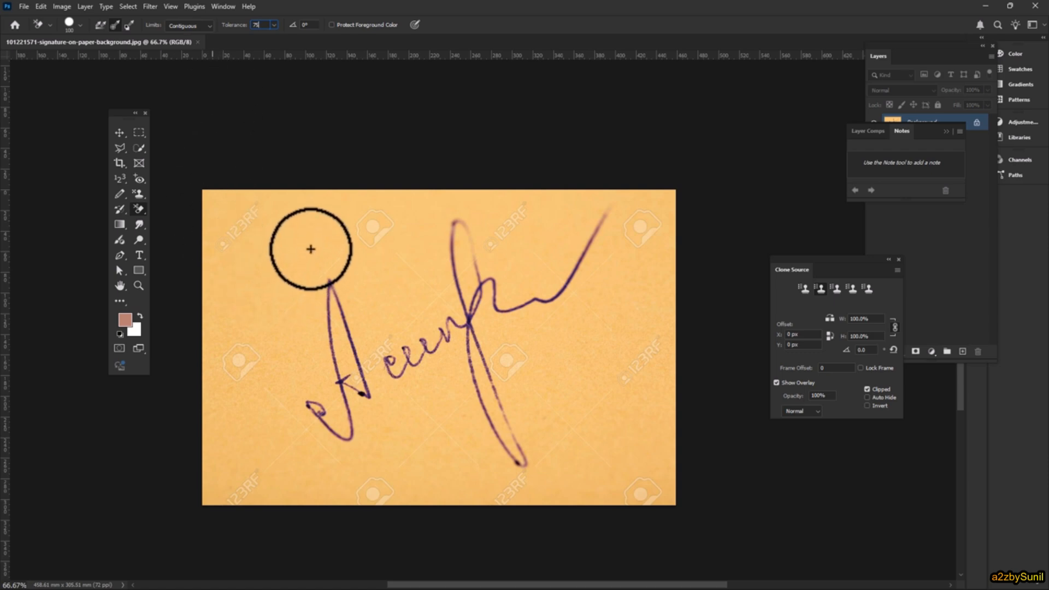
click(314, 239)
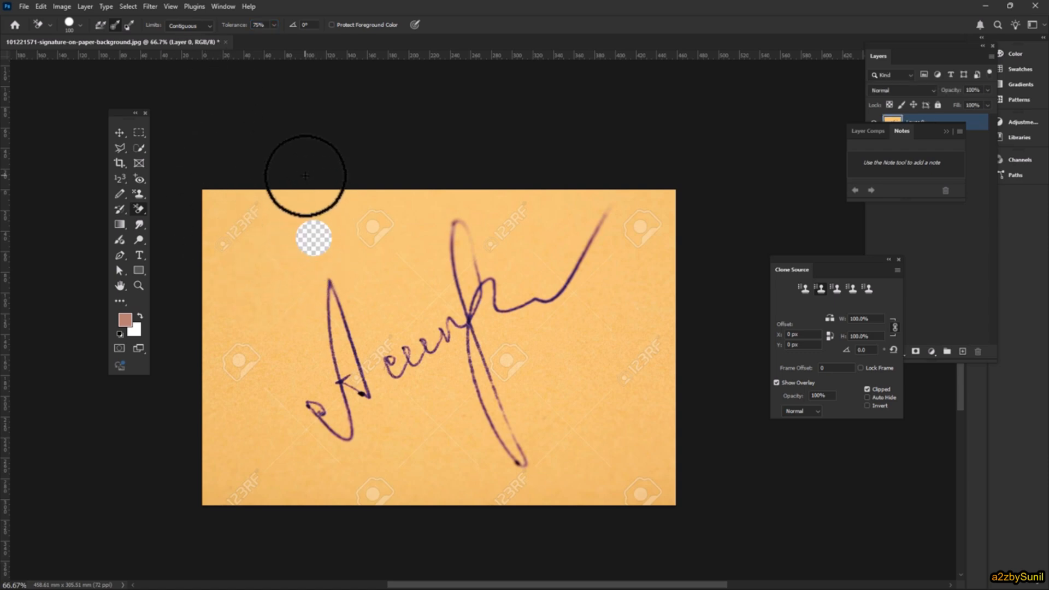
key(ctrl+z)
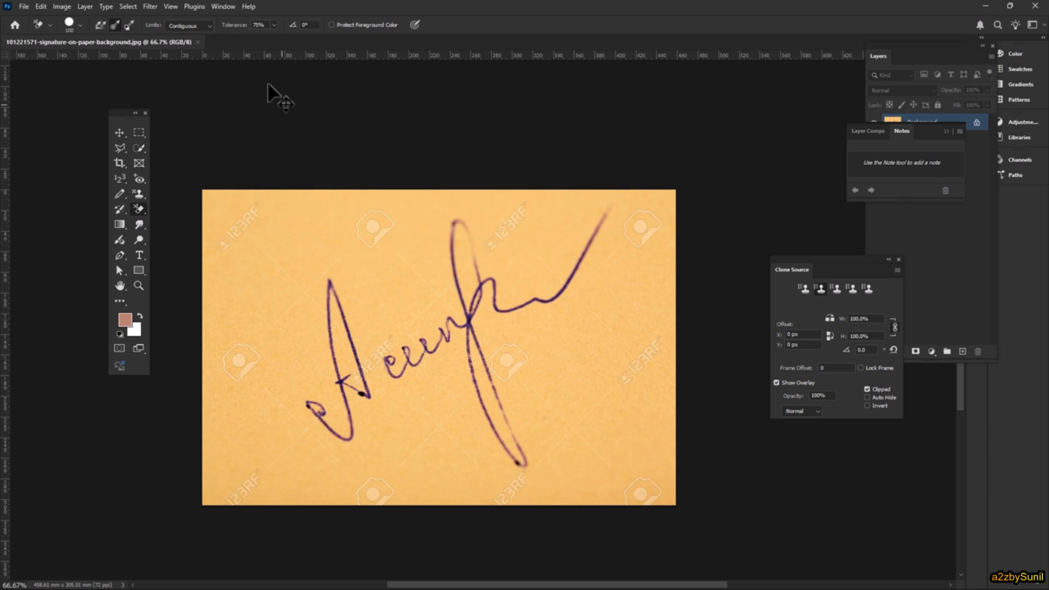
Step: Try erasing the paper beside the signature's first letter at 18% tolerance, and revert the image
click(274, 25)
mouse_move(338, 250)
mouse_down()
mouse_move(280, 289)
mouse_move(272, 320)
mouse_move(270, 250)
mouse_move(299, 203)
mouse_move(205, 376)
mouse_move(253, 294)
mouse_move(232, 435)
mouse_move(272, 295)
mouse_move(266, 455)
mouse_move(273, 309)
mouse_move(224, 425)
mouse_move(253, 421)
mouse_move(258, 346)
mouse_move(270, 435)
mouse_move(274, 389)
mouse_up()
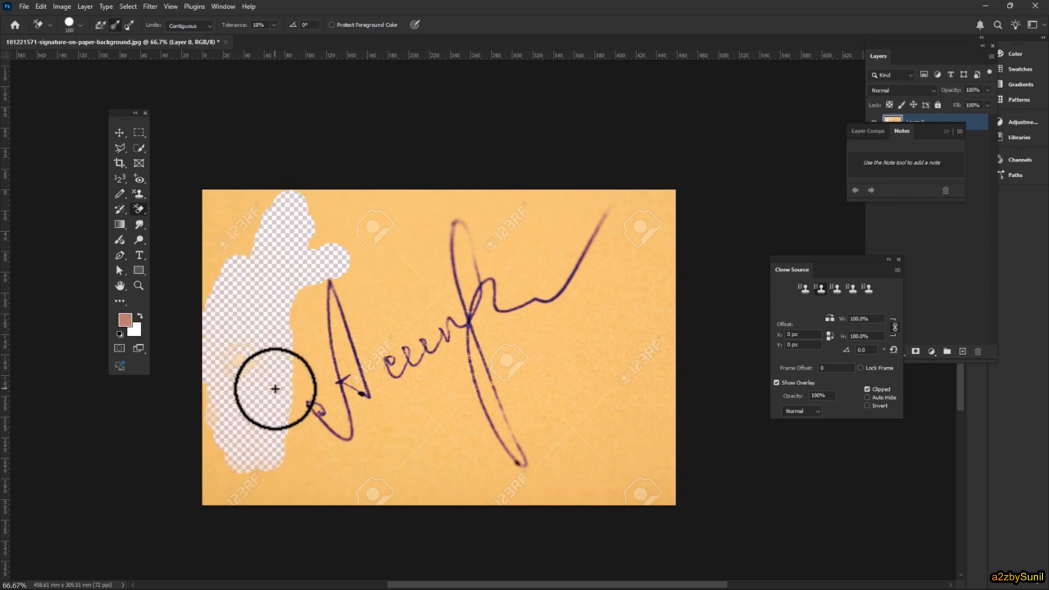
key(F12)
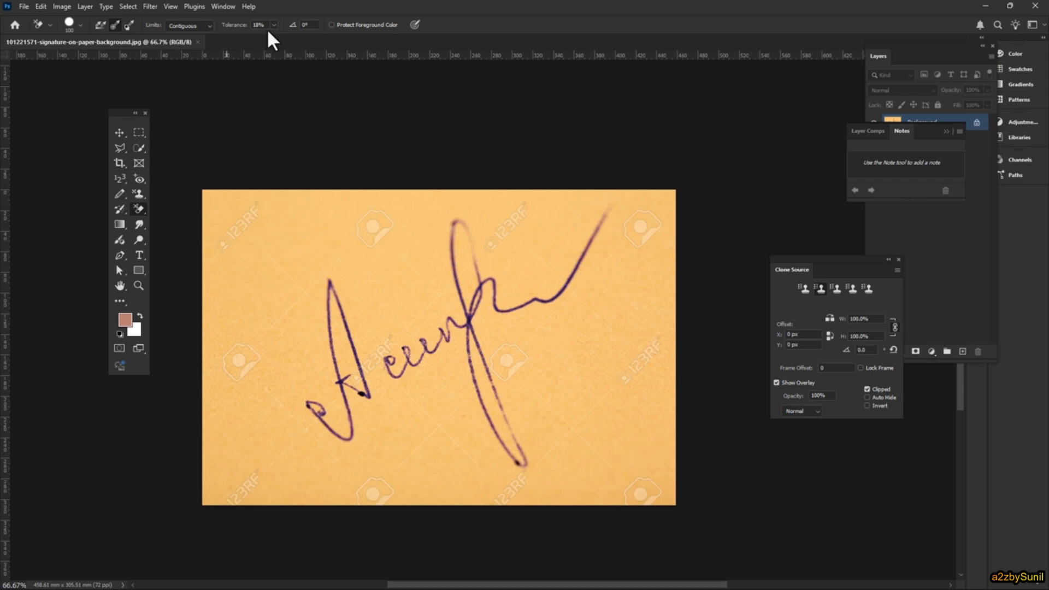
Step: Try erasing the paper near the signature at a higher tolerance, and undo the stroke
click(274, 27)
drag(309, 46, 310, 46)
mouse_move(412, 228)
mouse_down()
mouse_move(379, 263)
mouse_move(385, 221)
mouse_move(328, 318)
mouse_move(345, 258)
mouse_move(302, 326)
mouse_move(326, 249)
mouse_move(314, 268)
mouse_up()
key(ctrl+z)
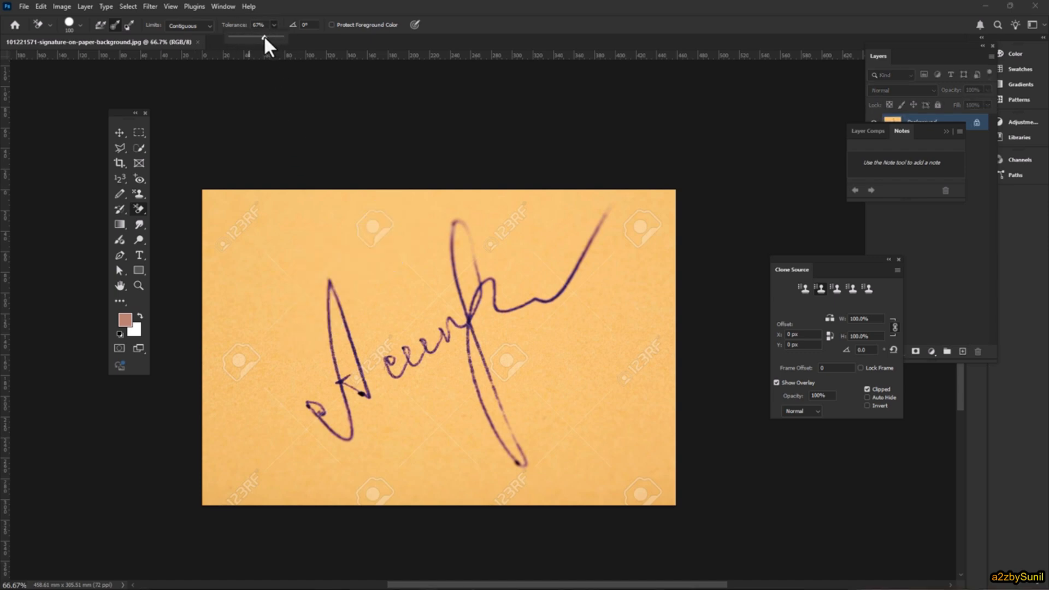
Step: Set the tolerance to 66% and the brush to 150 px, and erase the orange paper around and between the signature strokes
drag(264, 37, 264, 37)
click(301, 2)
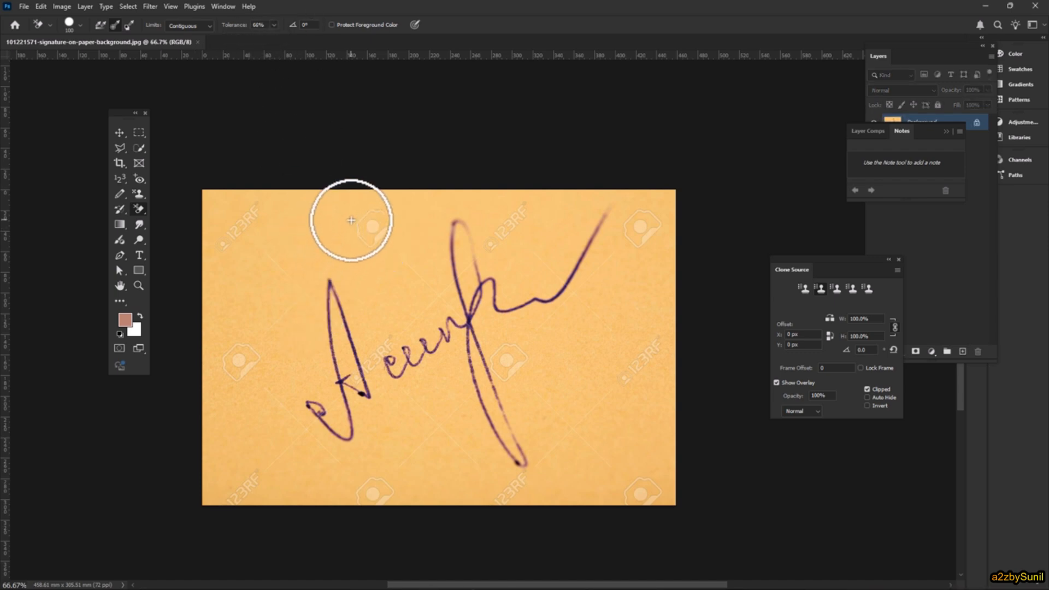
key(bracketright)
key(bracketright)
mouse_move(344, 219)
mouse_down()
mouse_move(244, 254)
mouse_move(268, 339)
mouse_move(303, 328)
mouse_move(332, 255)
mouse_move(266, 353)
mouse_move(171, 350)
mouse_move(336, 161)
mouse_move(350, 307)
mouse_move(400, 309)
mouse_move(425, 324)
mouse_move(473, 288)
mouse_move(427, 353)
mouse_move(467, 338)
mouse_move(362, 412)
mouse_move(477, 429)
mouse_move(478, 445)
mouse_move(511, 371)
mouse_move(412, 409)
mouse_move(521, 348)
mouse_move(528, 394)
mouse_move(512, 473)
mouse_move(480, 485)
mouse_move(568, 414)
mouse_move(522, 393)
mouse_move(494, 328)
mouse_move(606, 214)
mouse_move(516, 213)
mouse_move(448, 233)
mouse_move(493, 192)
mouse_move(360, 261)
mouse_move(549, 197)
mouse_move(379, 296)
mouse_move(377, 359)
mouse_move(307, 405)
mouse_move(477, 302)
mouse_up()
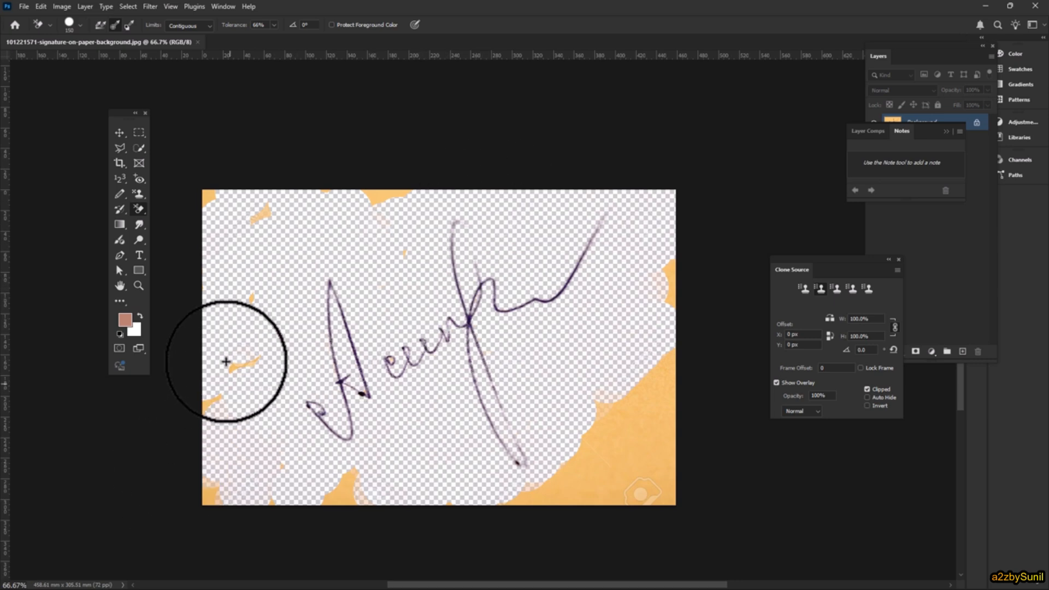
mouse_move(225, 361)
mouse_down()
mouse_move(229, 395)
mouse_move(408, 337)
mouse_move(394, 249)
mouse_move(439, 204)
mouse_move(252, 369)
mouse_move(283, 488)
mouse_up()
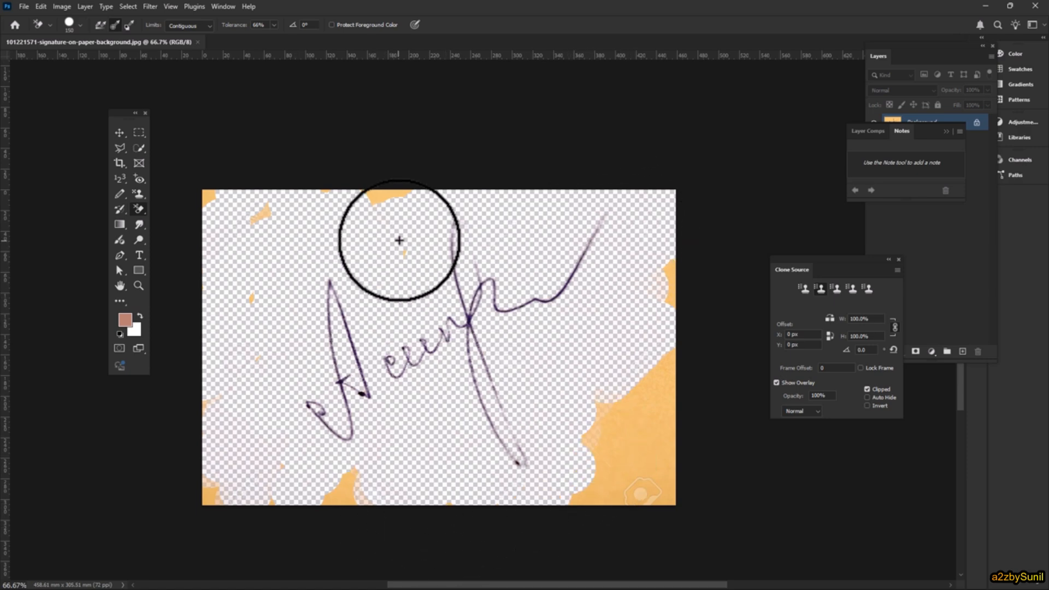
mouse_move(399, 241)
mouse_down()
mouse_move(339, 305)
mouse_move(279, 408)
mouse_up()
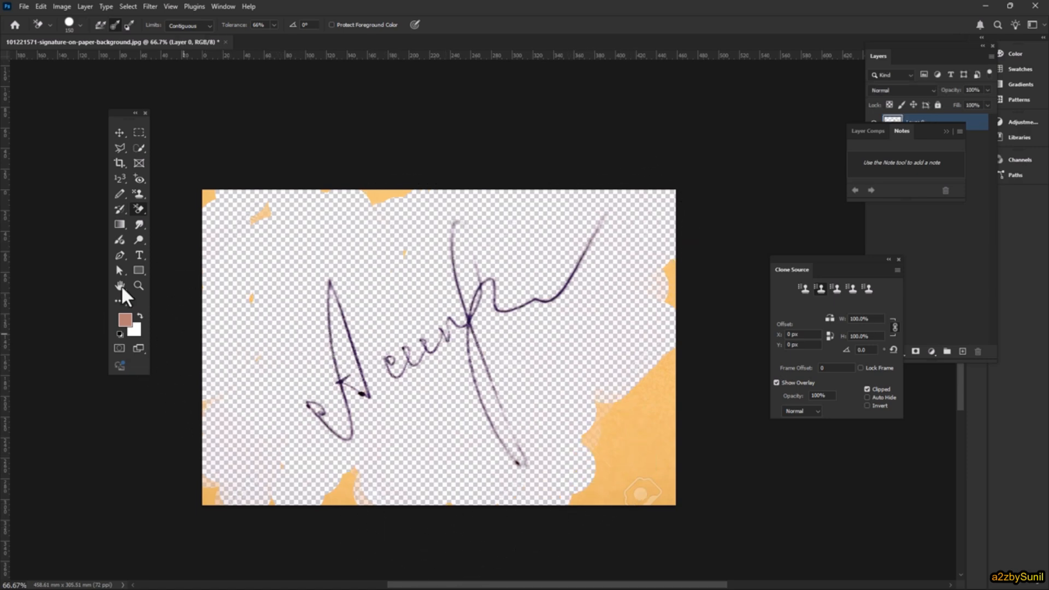
Step: Choose the Magic Eraser tool and revert the signature image to its original state
click(140, 208)
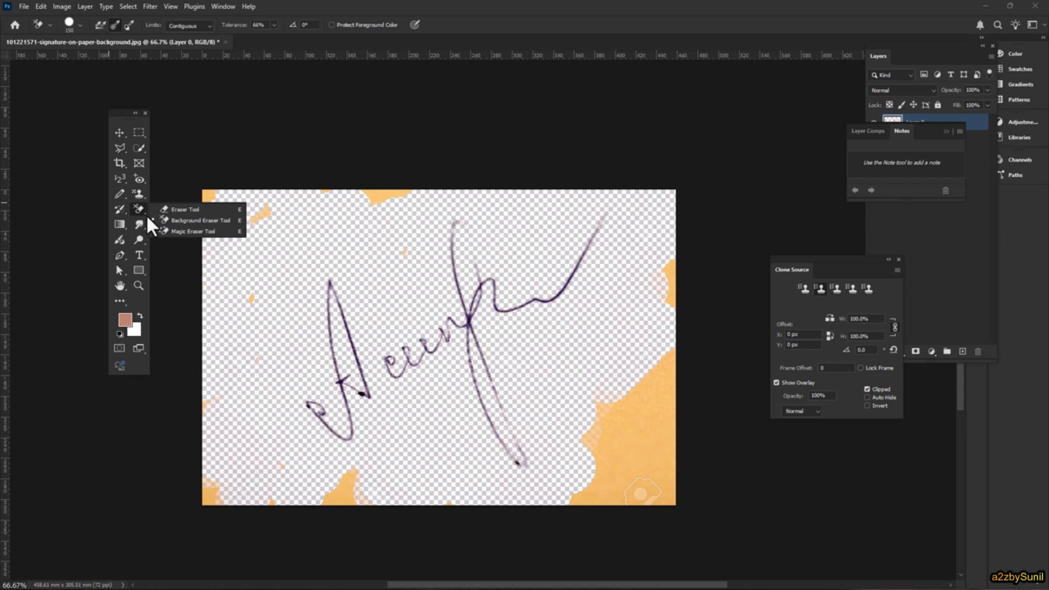
click(185, 232)
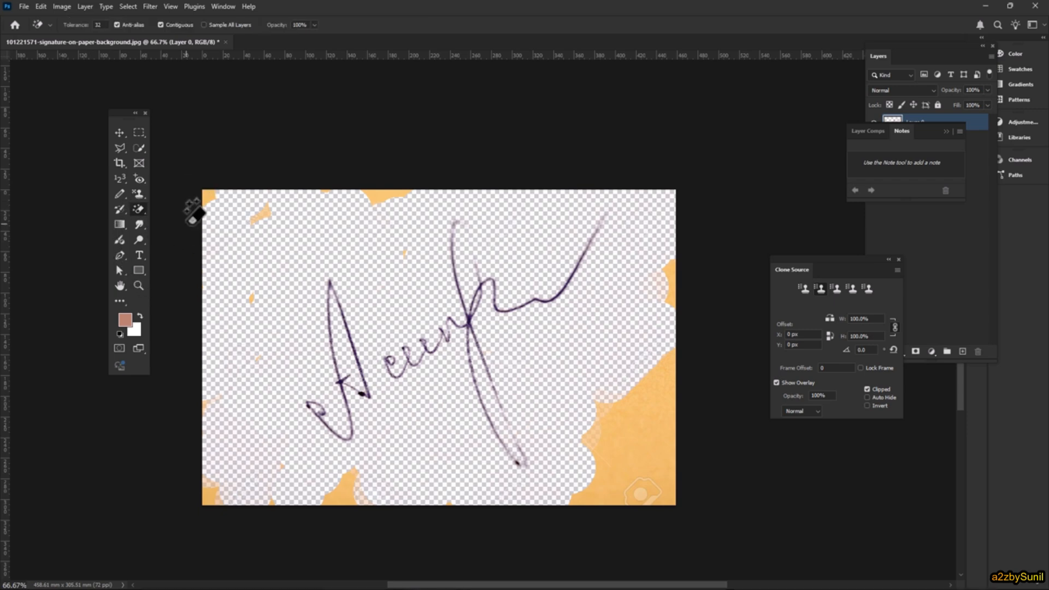
click(139, 146)
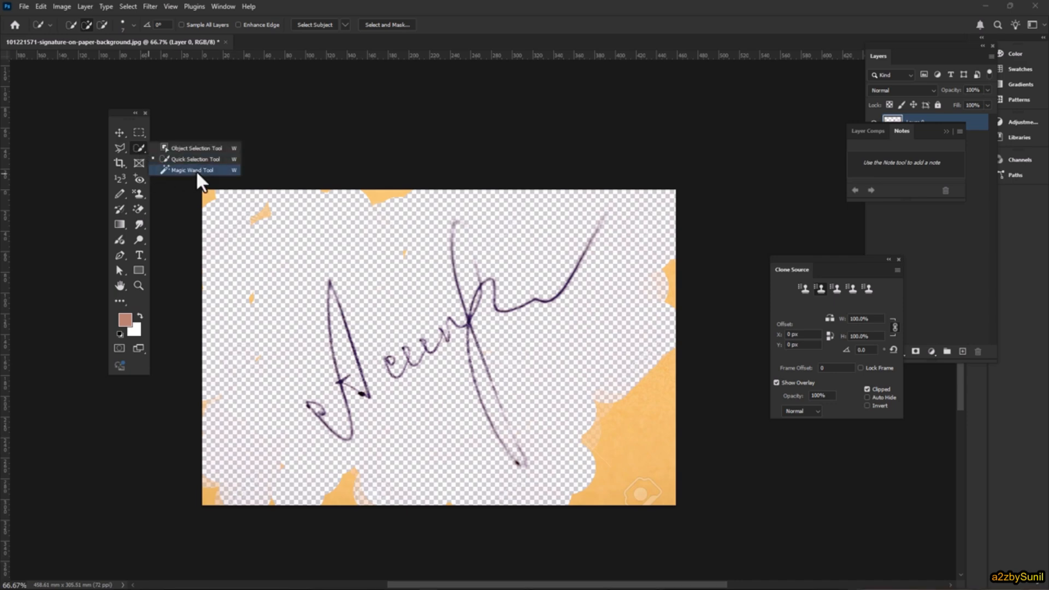
right_click(135, 223)
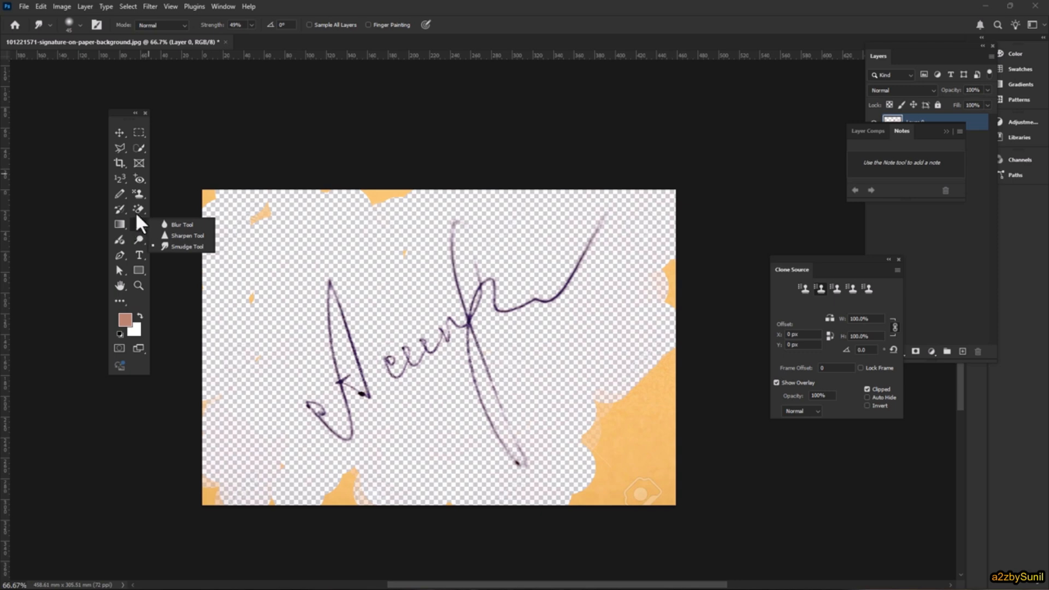
right_click(138, 211)
click(172, 230)
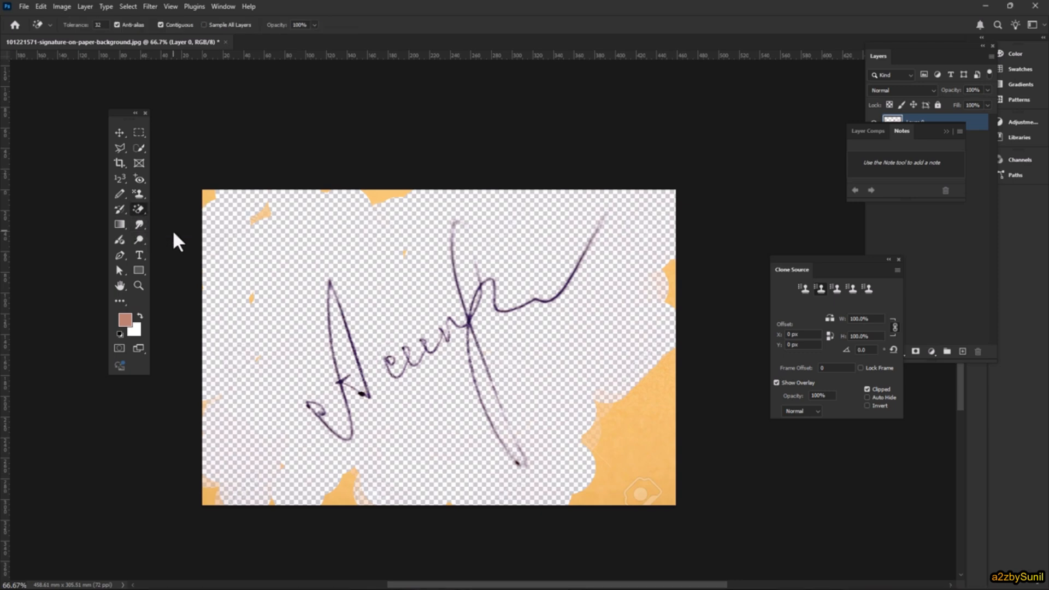
click(23, 6)
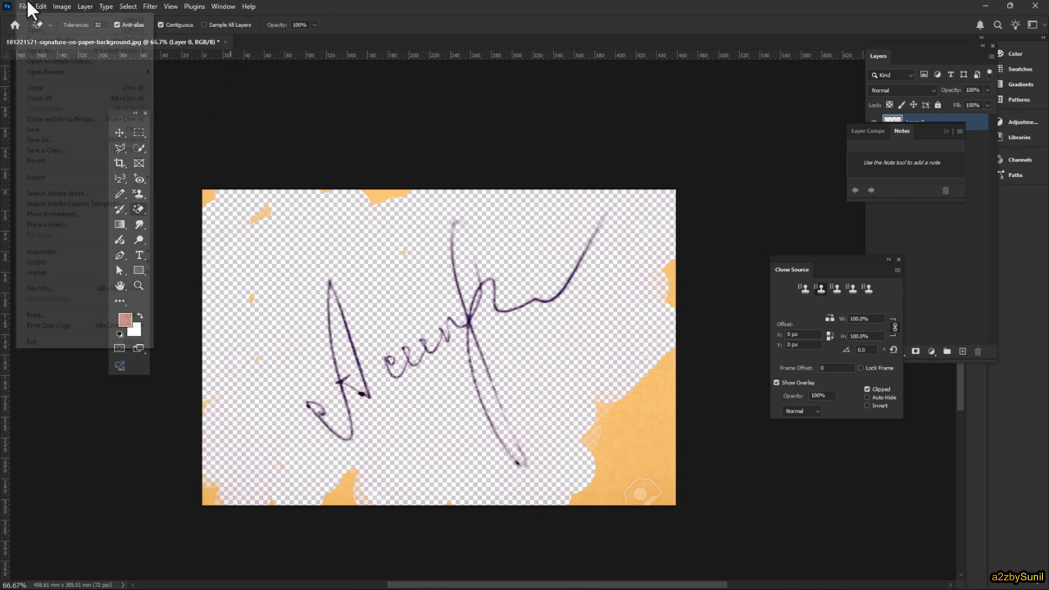
click(64, 158)
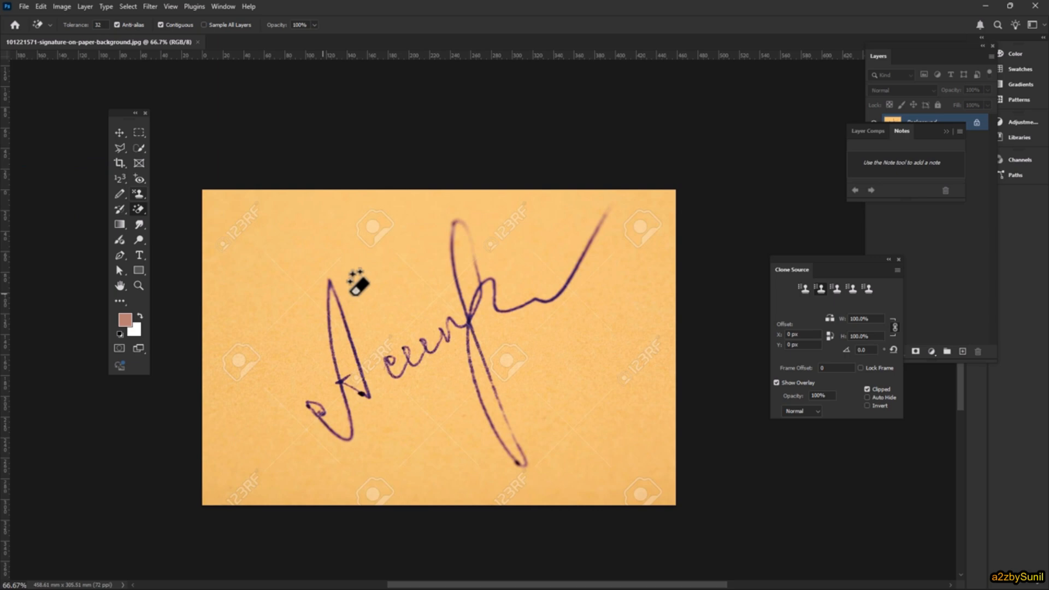
Step: Try erasing the orange paper around the signature with the Magic Eraser at tolerance 32, and undo it
click(549, 217)
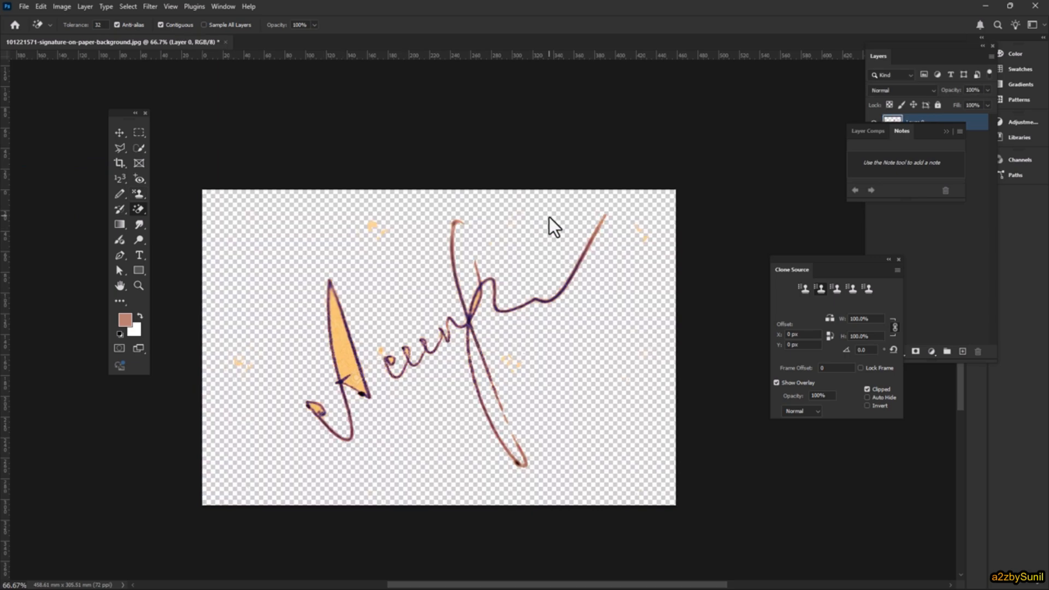
key(ctrl+z)
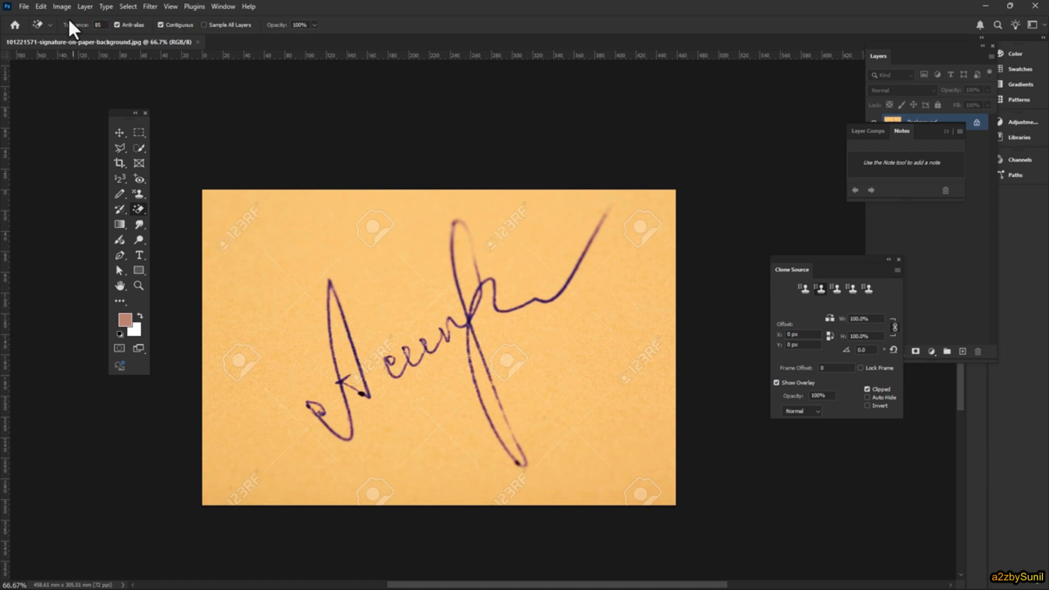
Step: Set the tolerance to 85 and erase the orange paper around the signature and inside its three enclosed loops
click(326, 216)
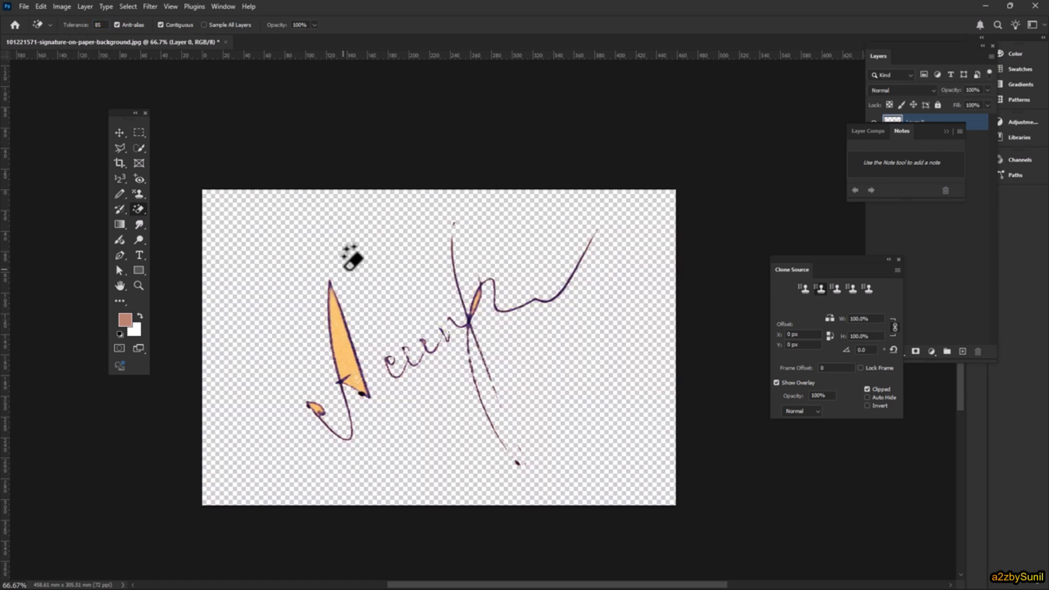
click(342, 313)
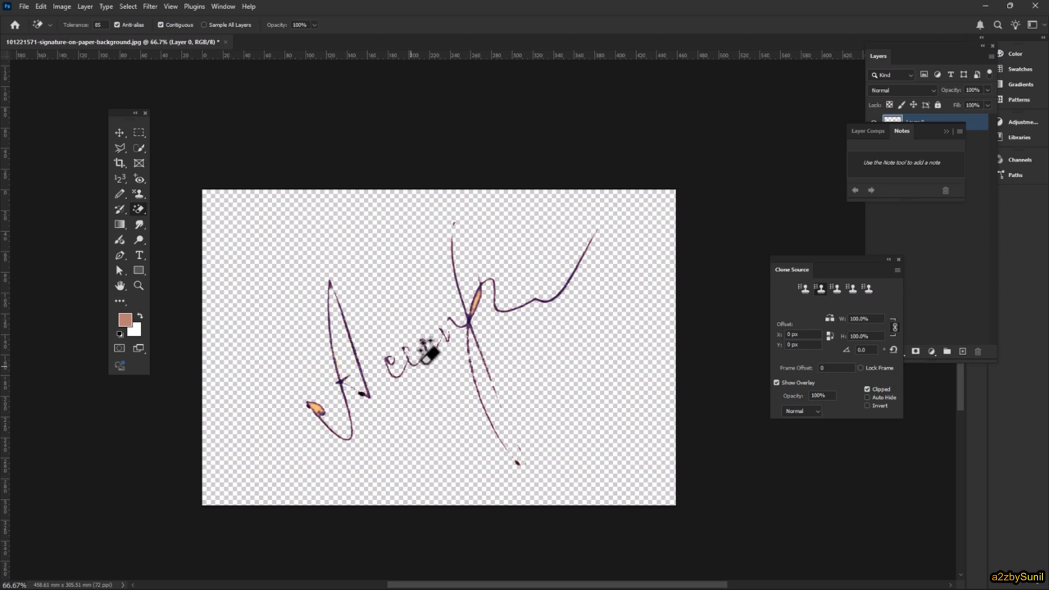
click(475, 303)
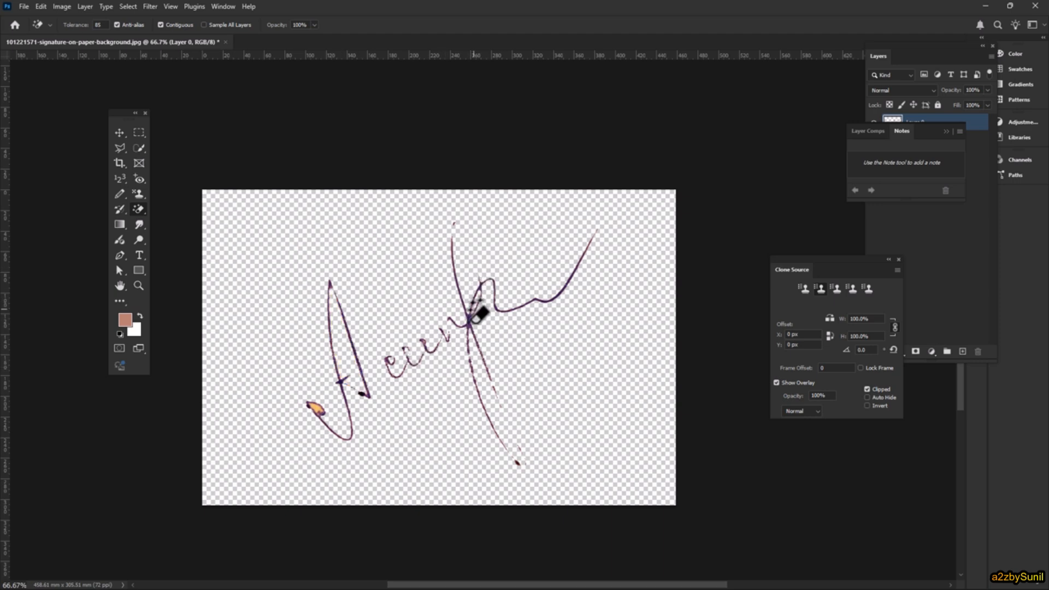
click(317, 404)
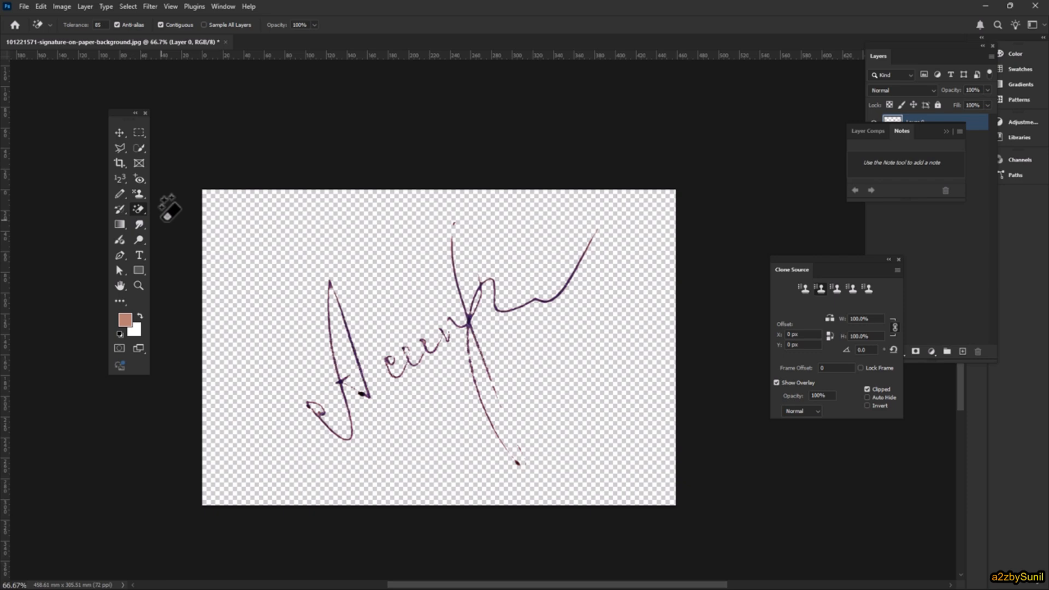
Step: Choose the Blur tool, close the signature image without saving, and open the recent photo of the airplane over mountains
click(140, 222)
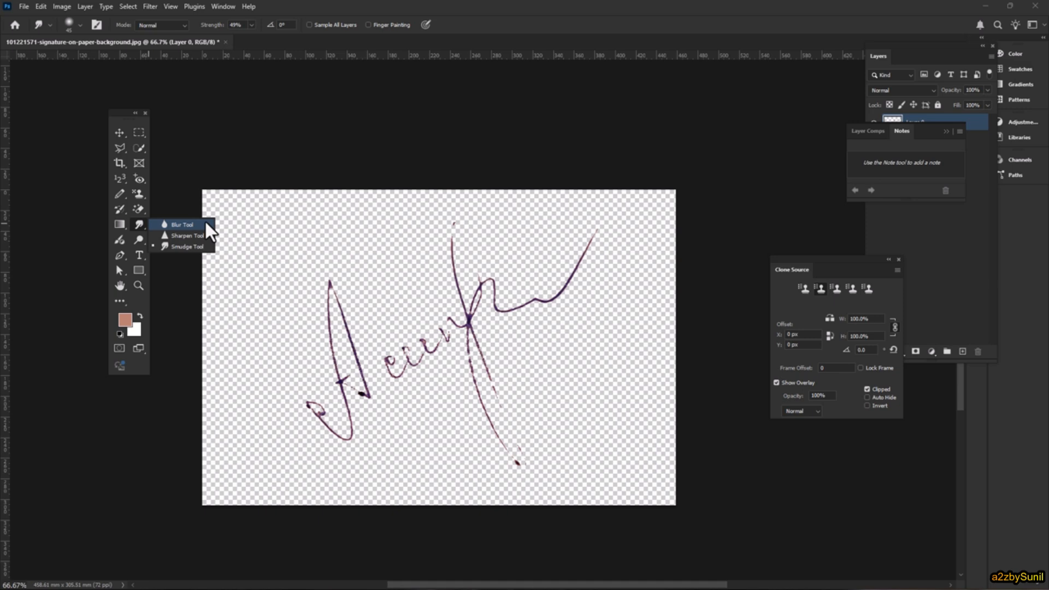
click(182, 224)
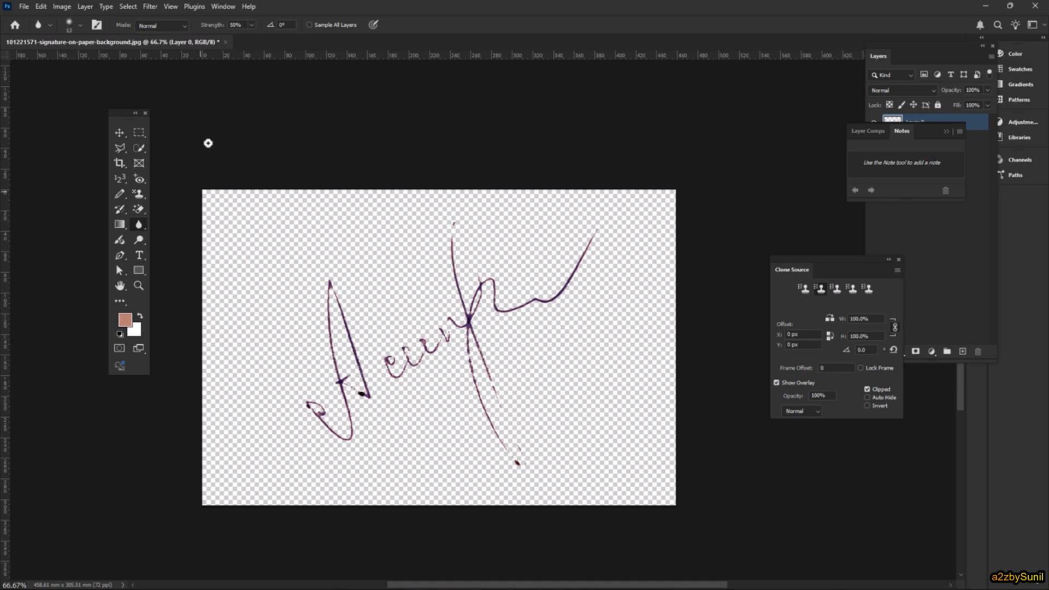
click(225, 42)
click(509, 221)
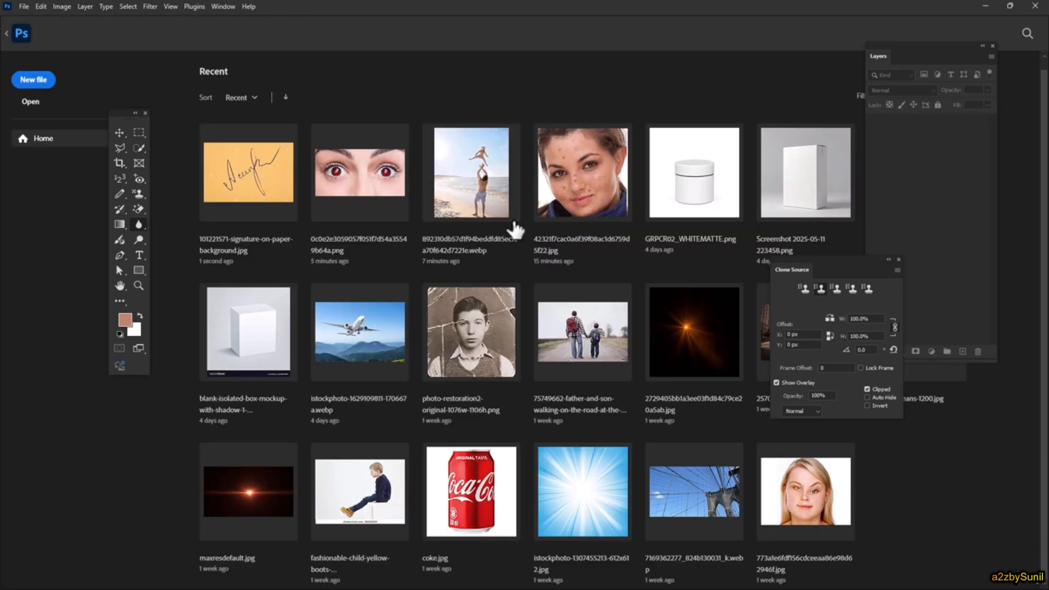
click(361, 346)
Step: Blur the mountains below the airplane with a 150 px brush at 95% strength
scroll(550, 349, up, 3)
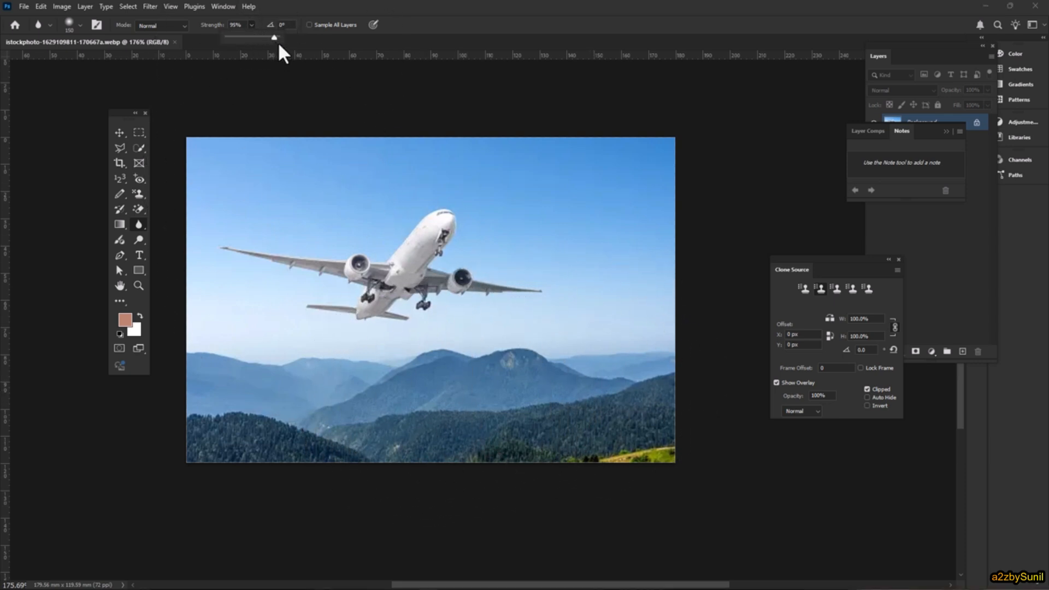
click(509, 2)
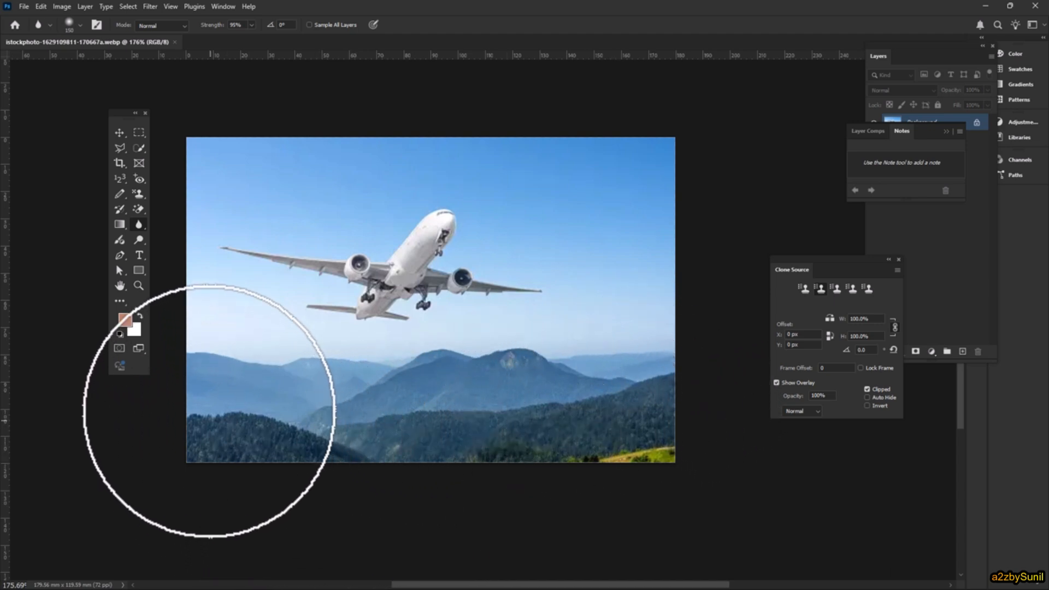
mouse_move(211, 399)
mouse_down()
mouse_move(505, 395)
mouse_move(691, 350)
mouse_move(687, 363)
mouse_move(475, 420)
mouse_move(309, 437)
mouse_move(208, 427)
mouse_move(290, 380)
mouse_up()
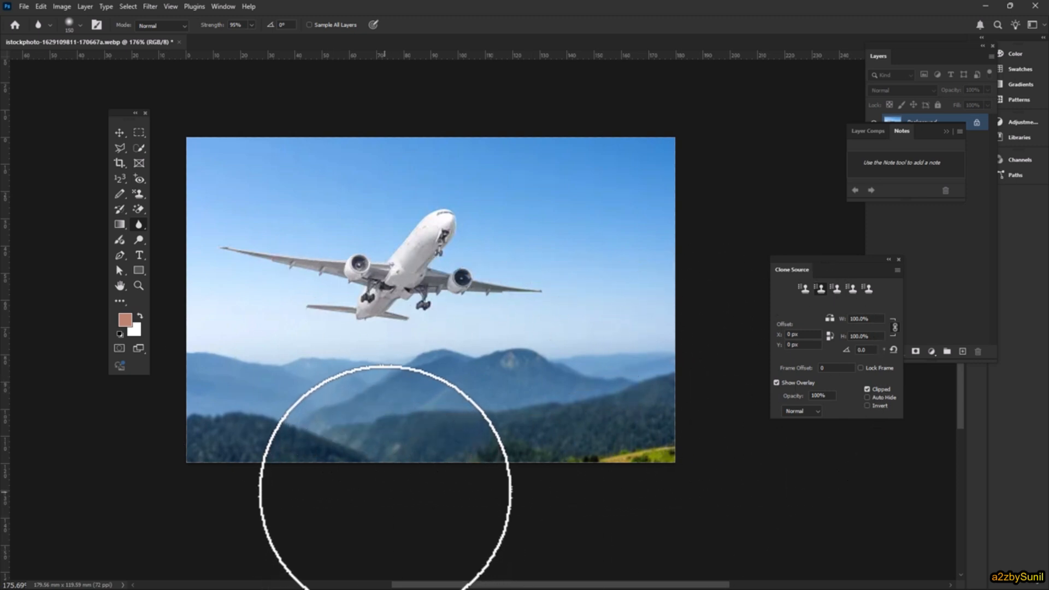
Step: Sharpen the blurred mountains and forest with the Sharpen tool, using a 150 px brush at 100% strength
right_click(140, 222)
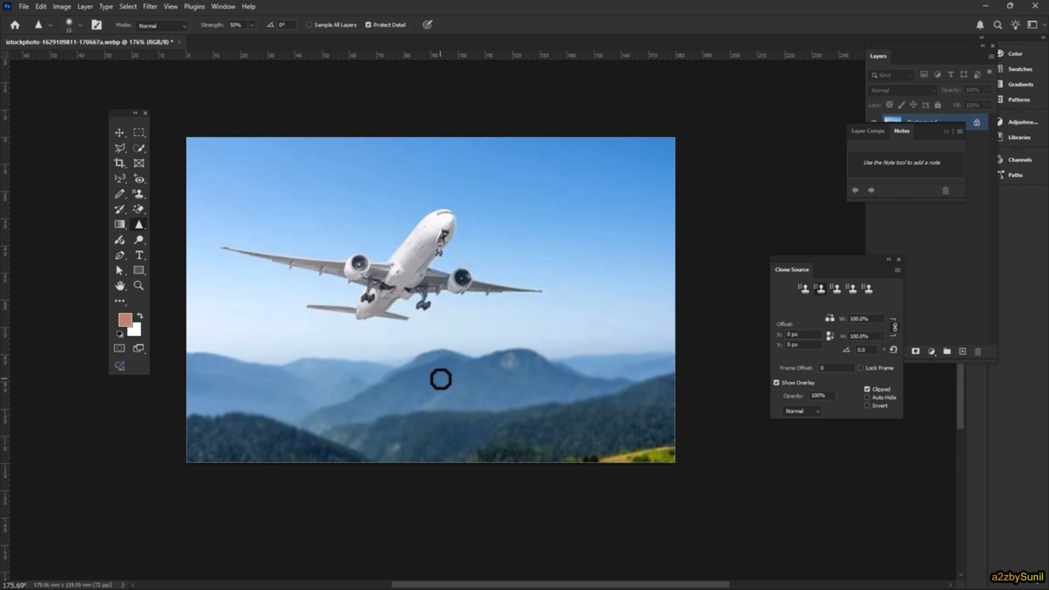
key(bracketright)
key(bracketright)
key(bracketright)
key(bracketright)
key(bracketright)
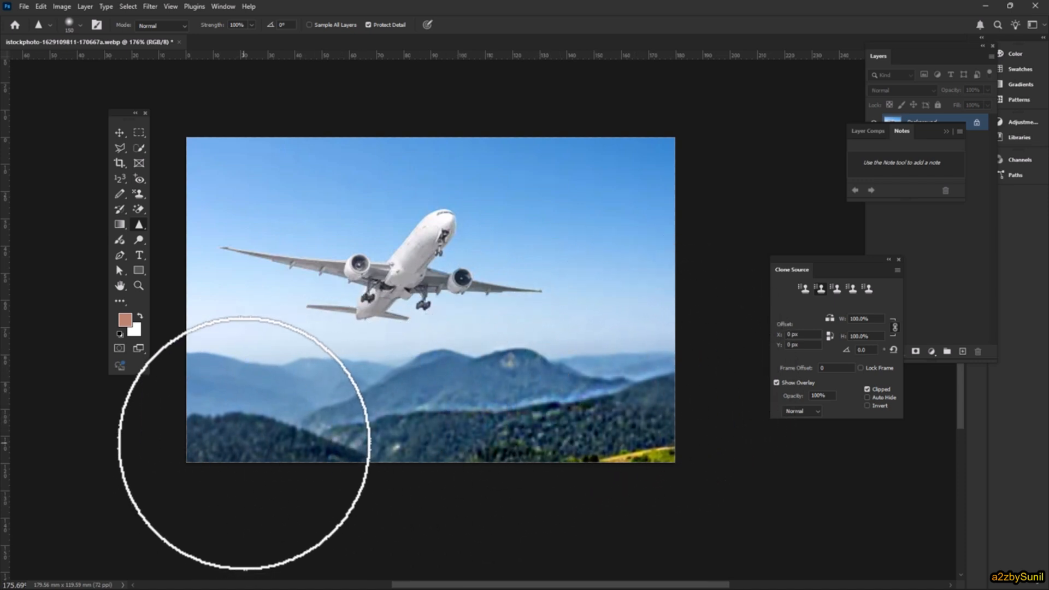
mouse_move(280, 422)
mouse_down()
mouse_move(362, 398)
mouse_move(466, 417)
mouse_up()
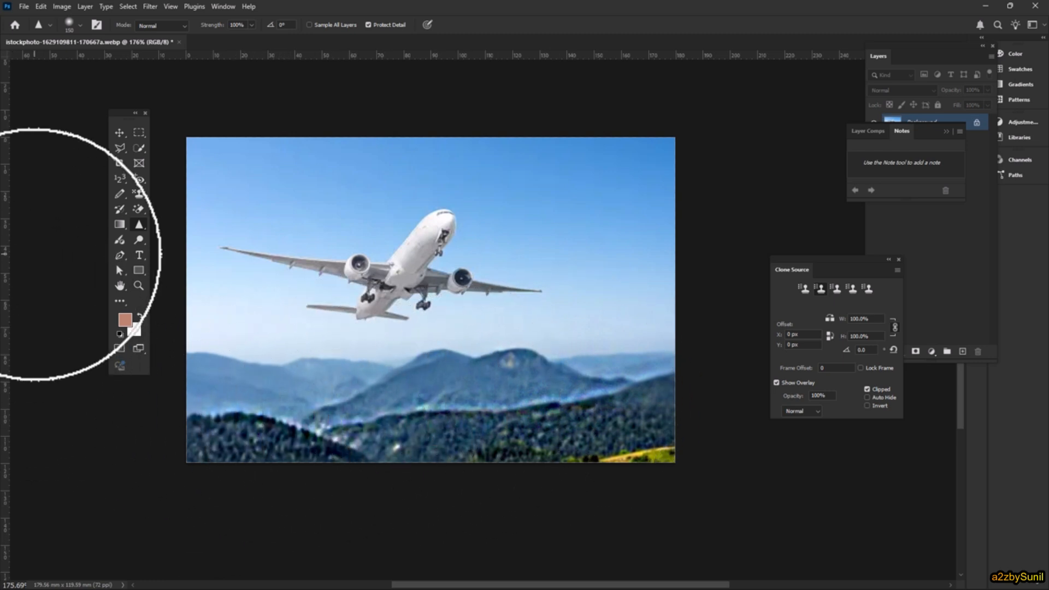
Step: Choose the Smudge tool and revert the airplane photo to its original state
right_click(137, 228)
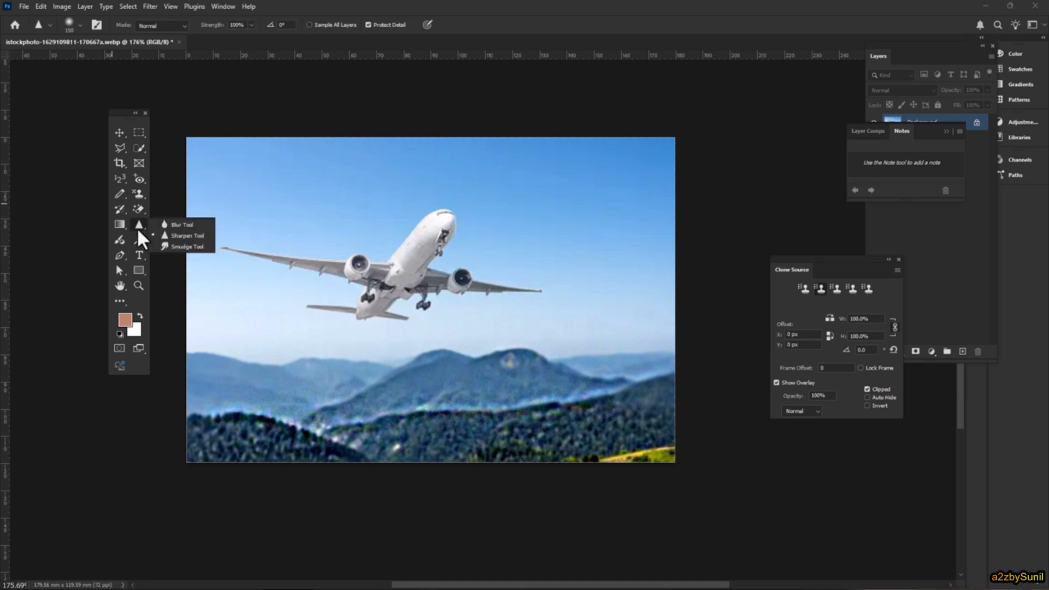
click(176, 244)
click(24, 7)
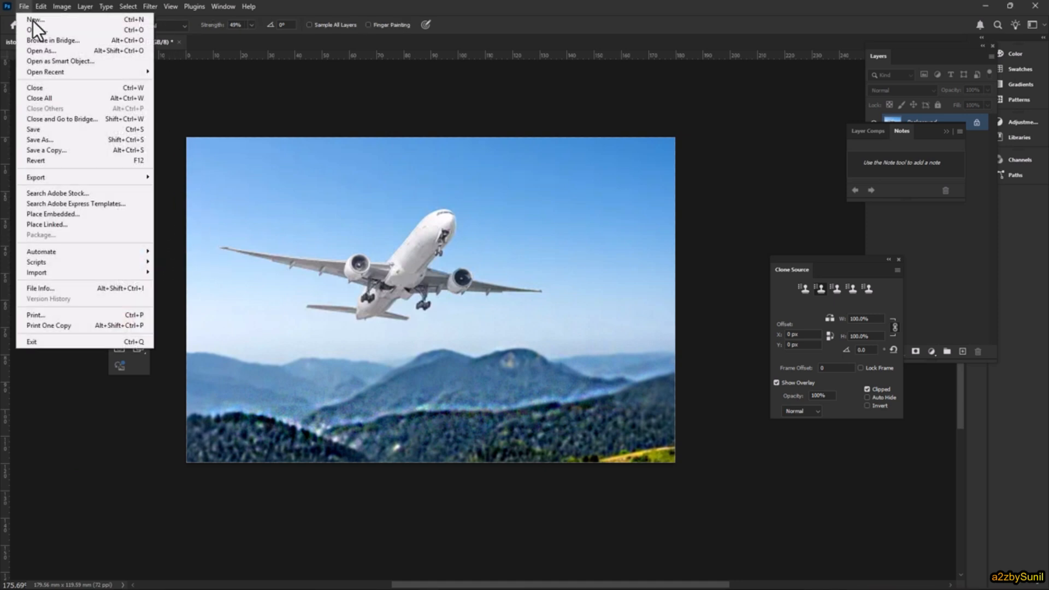
click(68, 163)
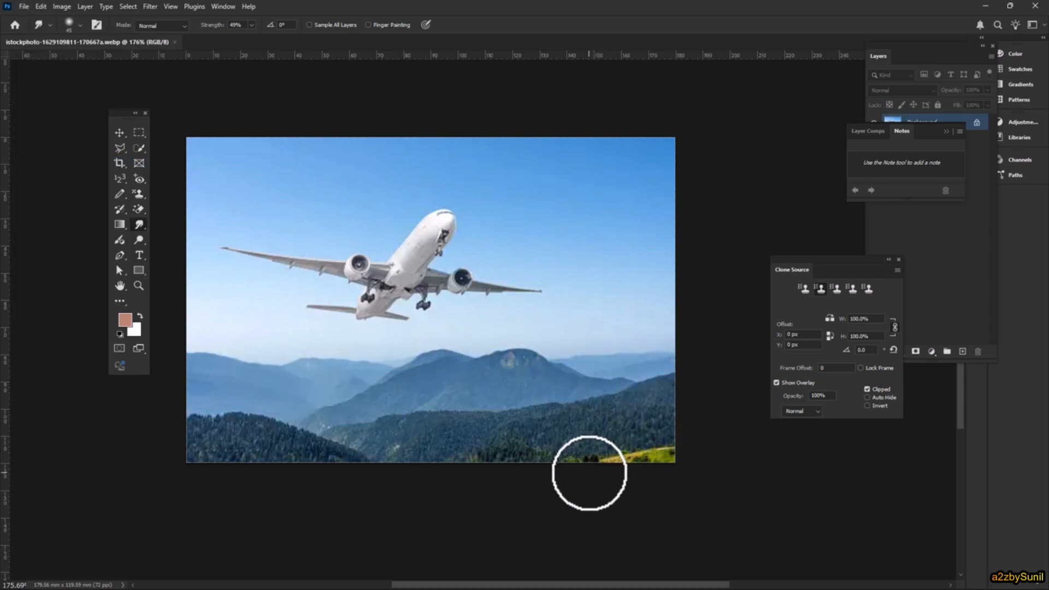
Step: Enlarge the smudge brush to 60 px and smudge the forest over the yellow-green slope in the photo's lower corner
key(bracketright)
key(bracketright)
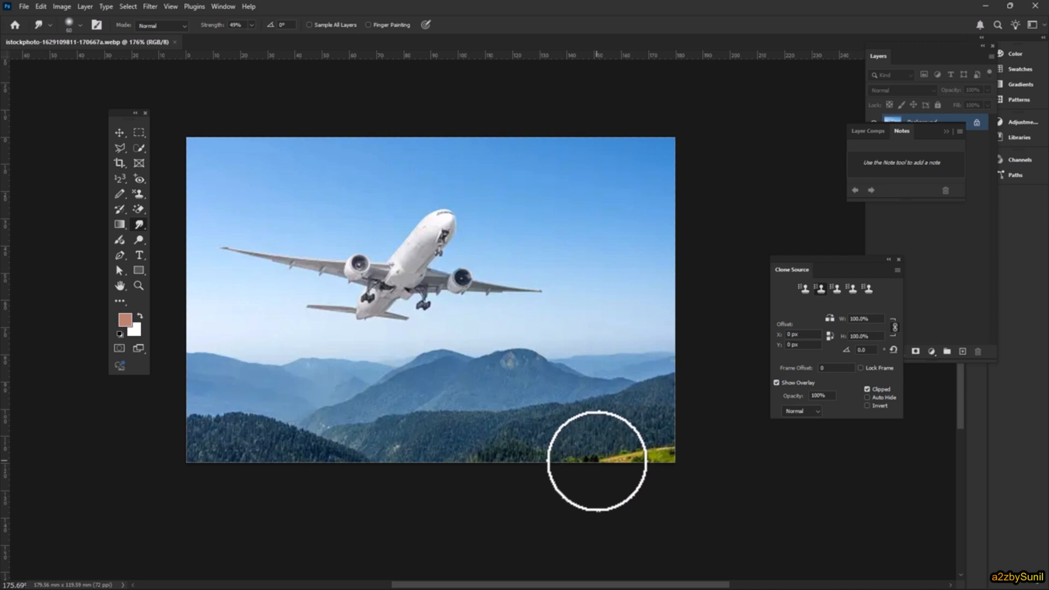
mouse_move(597, 460)
mouse_down()
mouse_move(611, 479)
mouse_move(621, 461)
mouse_move(632, 474)
mouse_move(652, 454)
mouse_move(660, 468)
mouse_move(664, 456)
mouse_move(673, 466)
mouse_move(662, 456)
mouse_move(665, 468)
mouse_move(654, 462)
mouse_move(648, 478)
mouse_move(631, 469)
mouse_move(650, 480)
mouse_move(668, 455)
mouse_move(646, 453)
mouse_move(581, 545)
mouse_move(604, 522)
mouse_up()
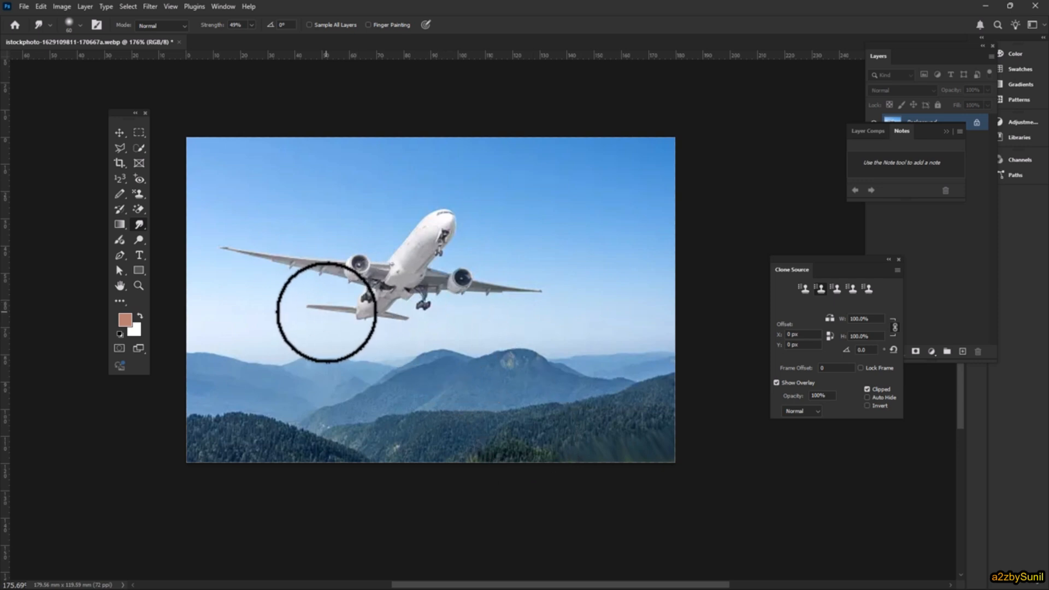
Step: Reduce the smudge brush to 35 px and smudge the tips of the airplane's tail wings into the sky
key(bracketleft)
key(bracketleft)
key(bracketleft)
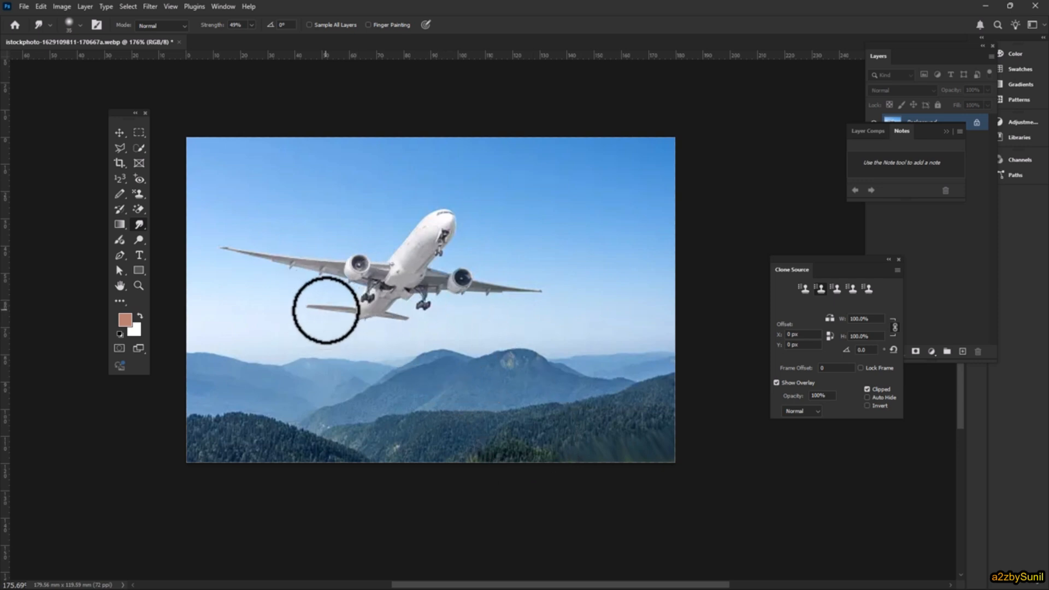
key(bracketleft)
key(bracketleft)
key(bracketleft)
key(bracketleft)
key(bracketleft)
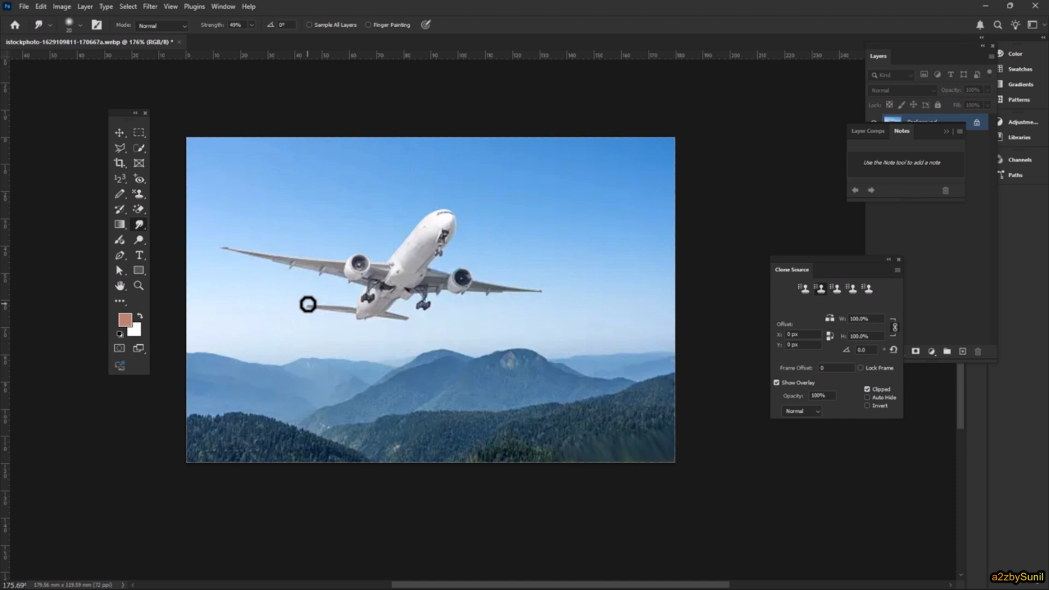
key(bracketright)
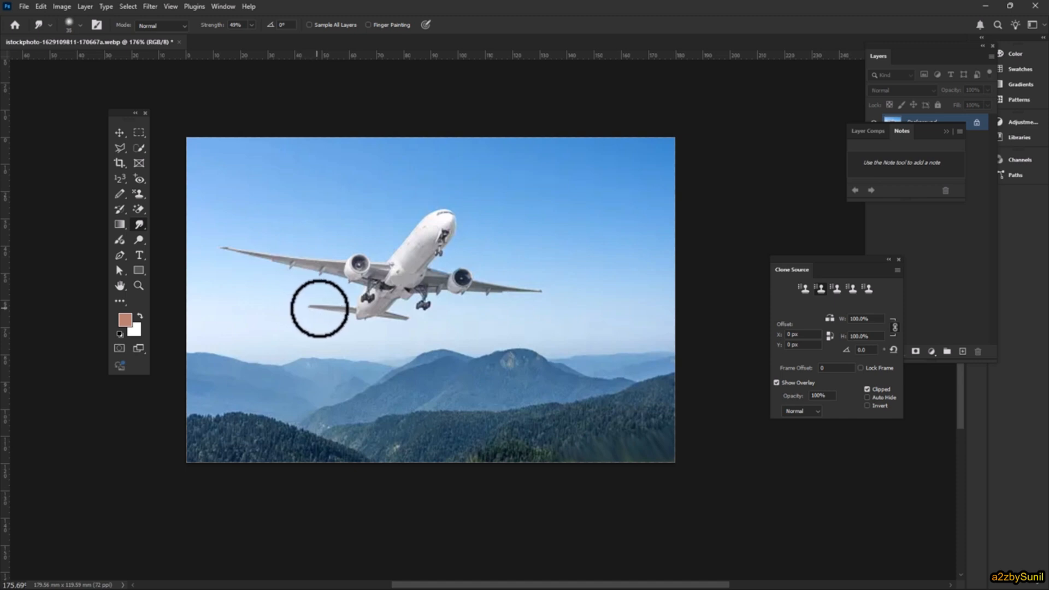
drag(316, 306, 324, 305)
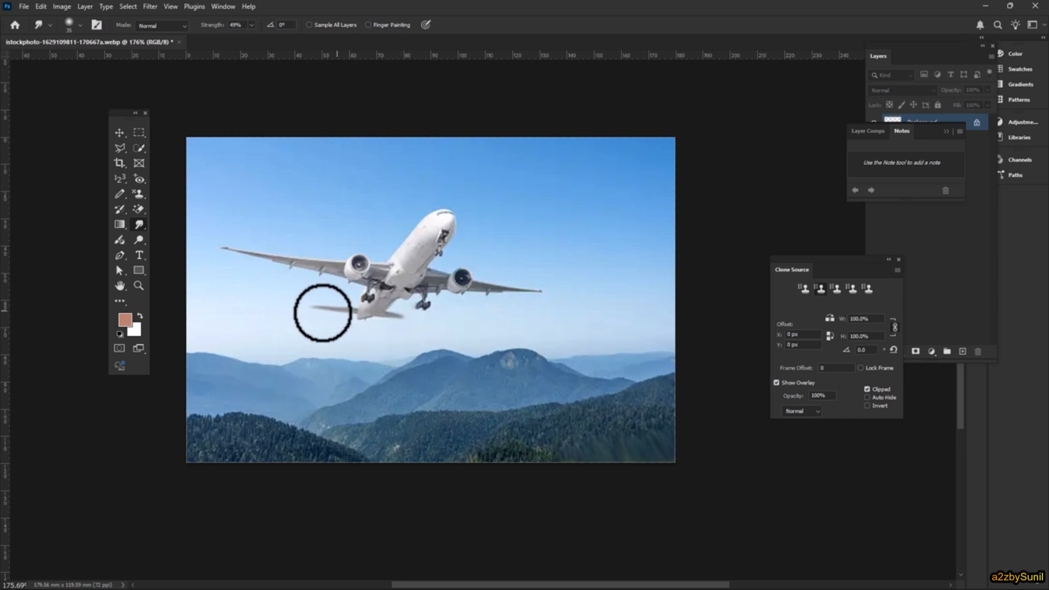
drag(307, 306, 333, 306)
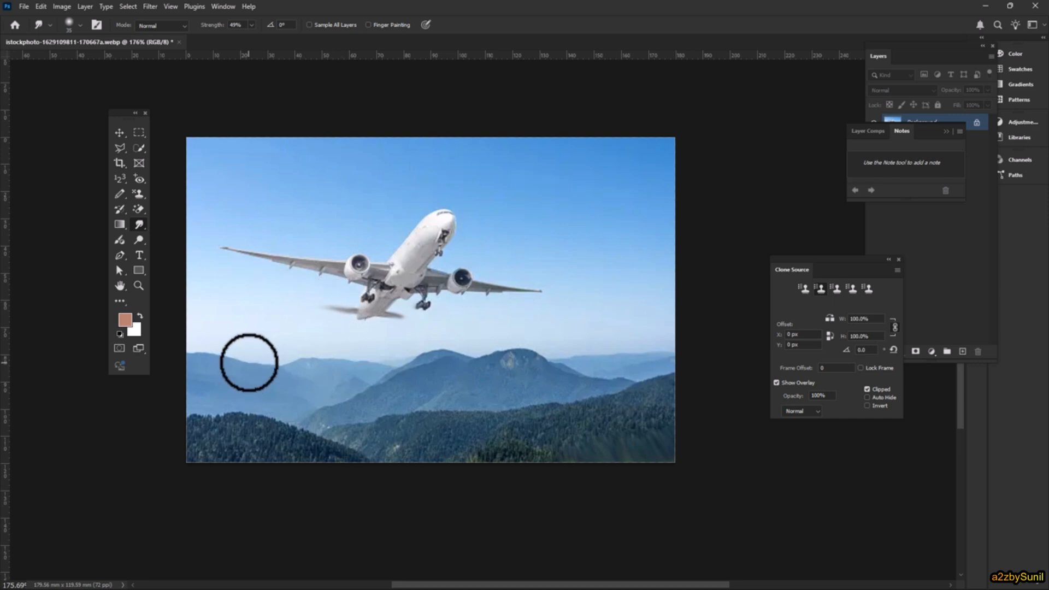
Step: Choose the Dodge tool for lightening areas of the photo
right_click(138, 229)
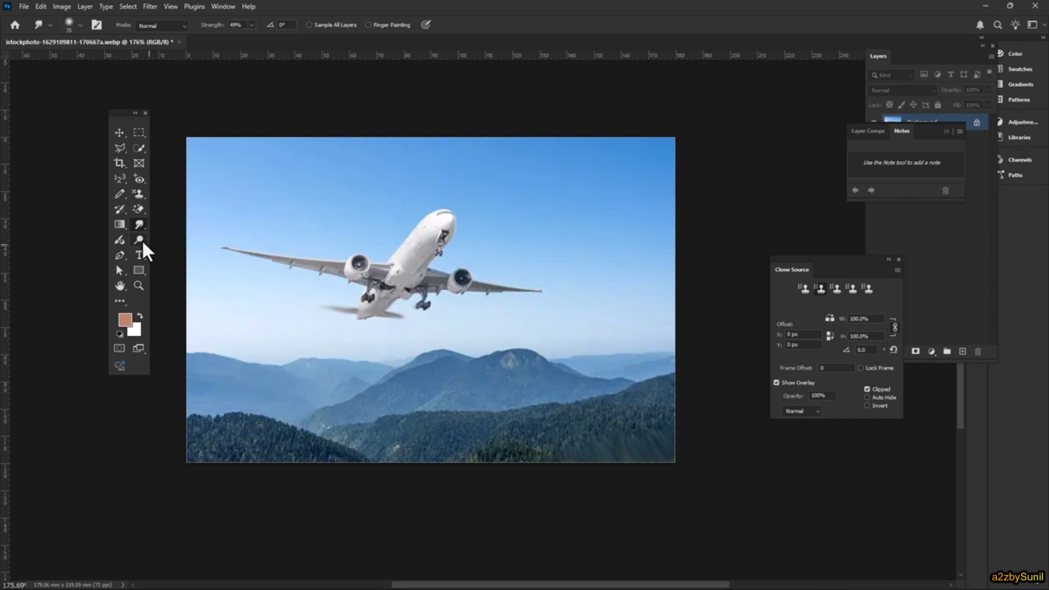
click(142, 239)
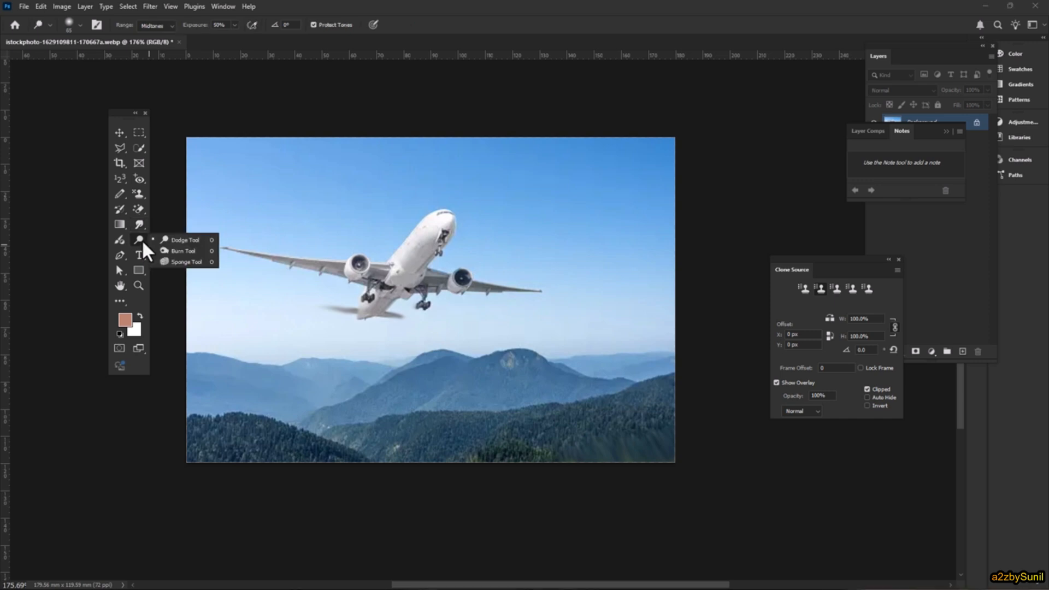
click(193, 240)
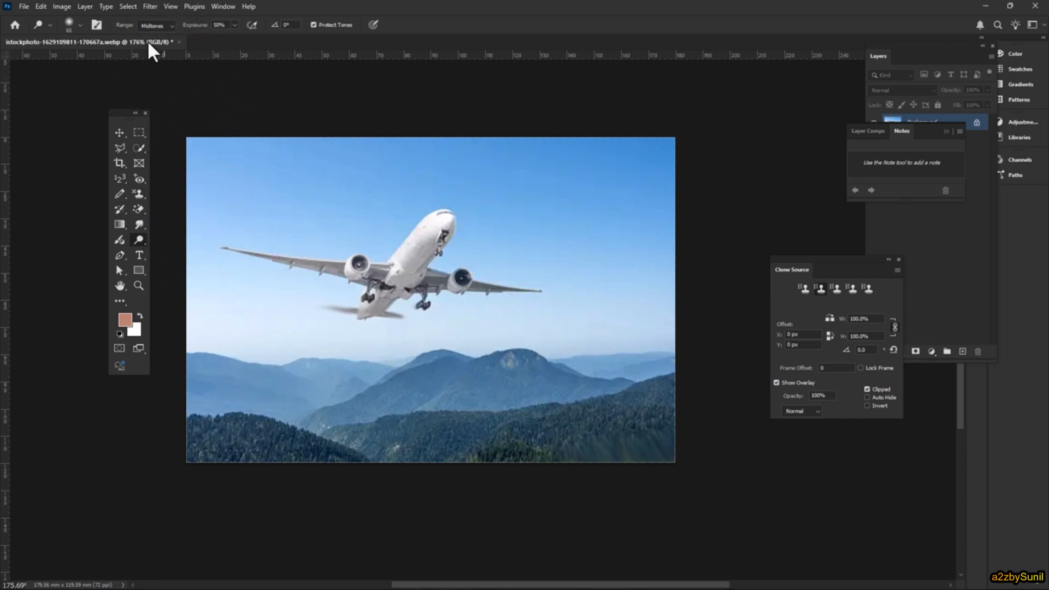
Step: Close the airplane photo without saving and open the recent portrait of the woman with facial blemishes
click(179, 42)
click(531, 222)
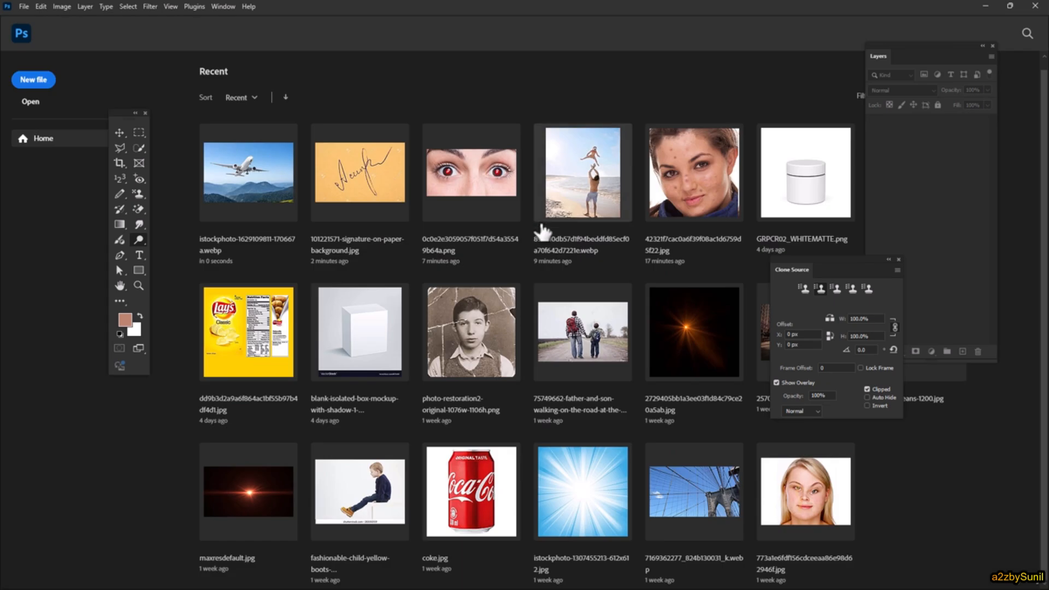
click(686, 188)
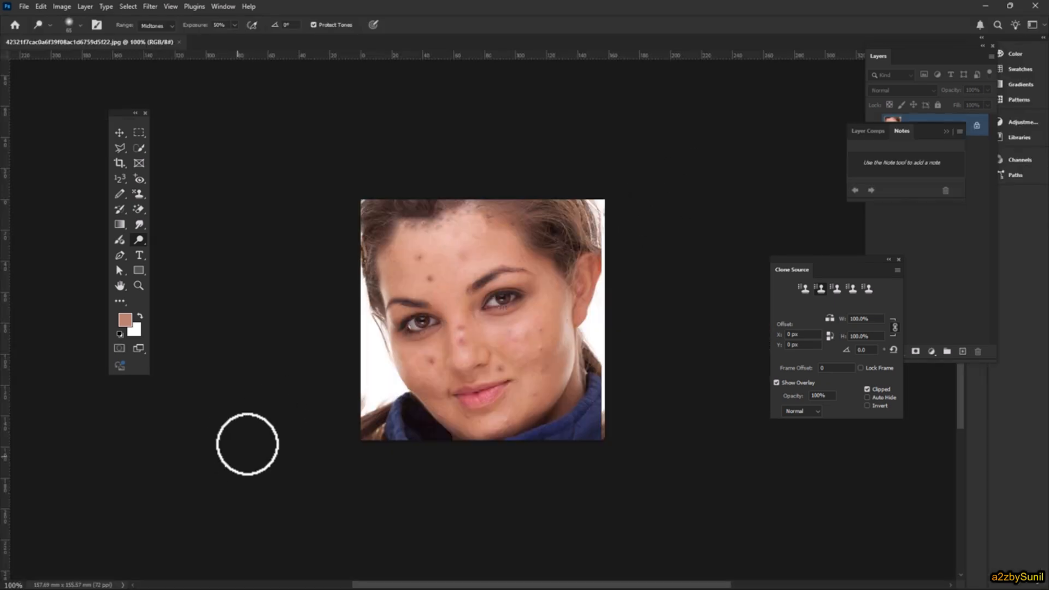
scroll(599, 263, up, 3)
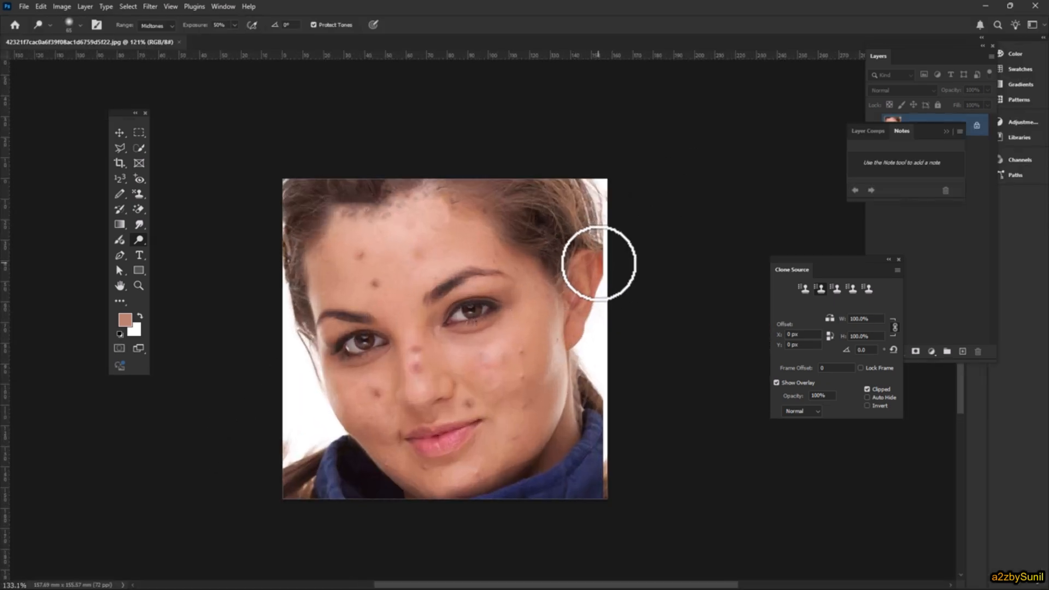
scroll(599, 262, down, 2)
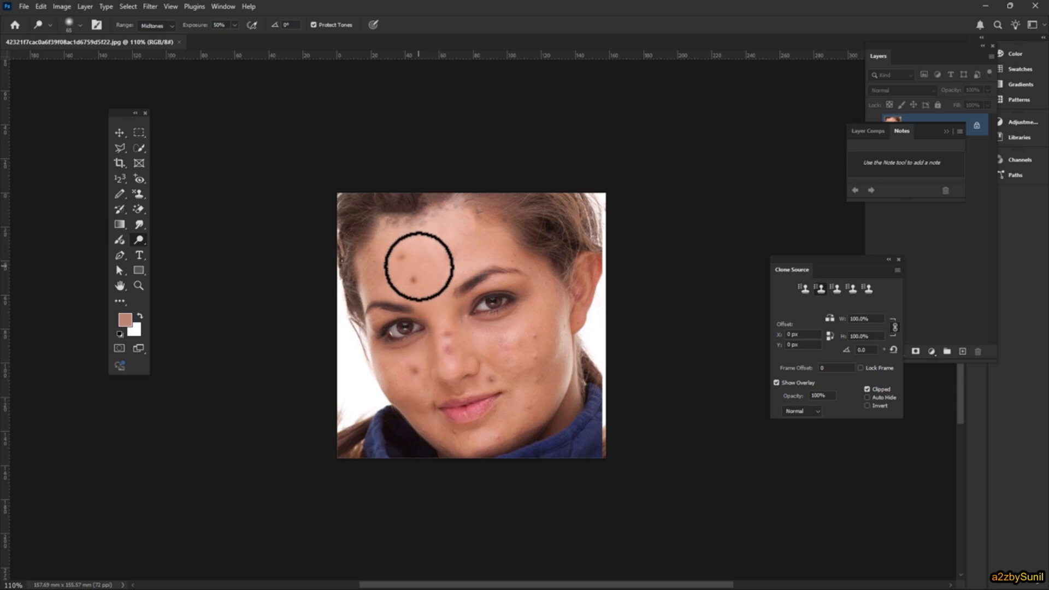
Step: Enlarge the dodge brush to 200 px and lighten the woman's forehead and the middle of her face
key(bracketright)
key(bracketright)
key(bracketright)
key(bracketright)
key(bracketright)
mouse_move(460, 240)
mouse_down()
mouse_move(434, 263)
mouse_move(403, 269)
mouse_move(464, 432)
mouse_move(493, 405)
mouse_move(492, 352)
mouse_move(497, 393)
mouse_move(467, 419)
mouse_move(423, 366)
mouse_move(412, 390)
mouse_move(466, 330)
mouse_up()
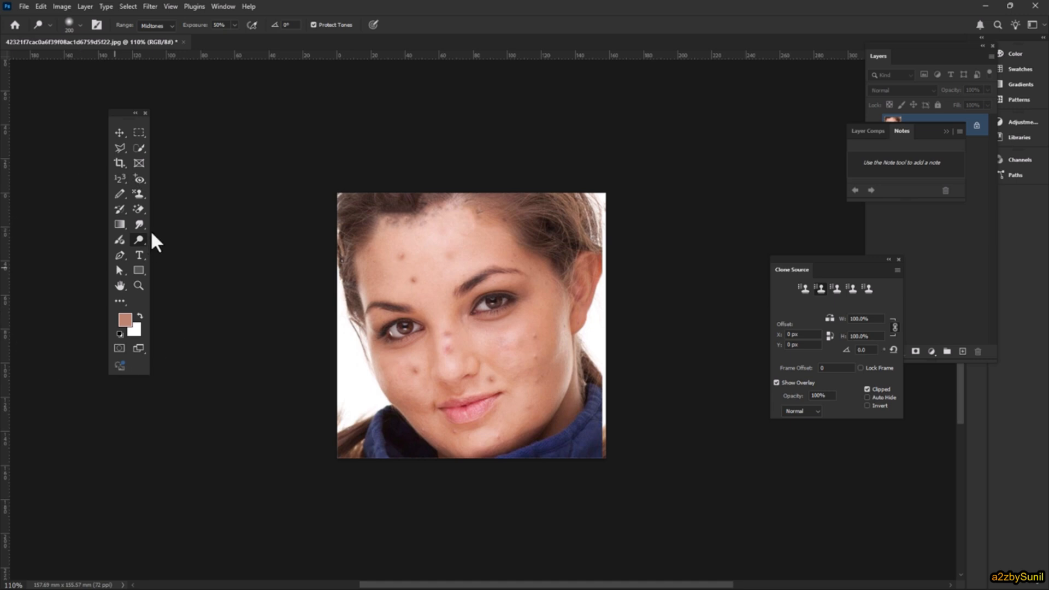
Step: Darken the woman's face with the Burn tool at 50% exposure on midtones, finishing with a 175 px brush
right_click(139, 238)
click(175, 250)
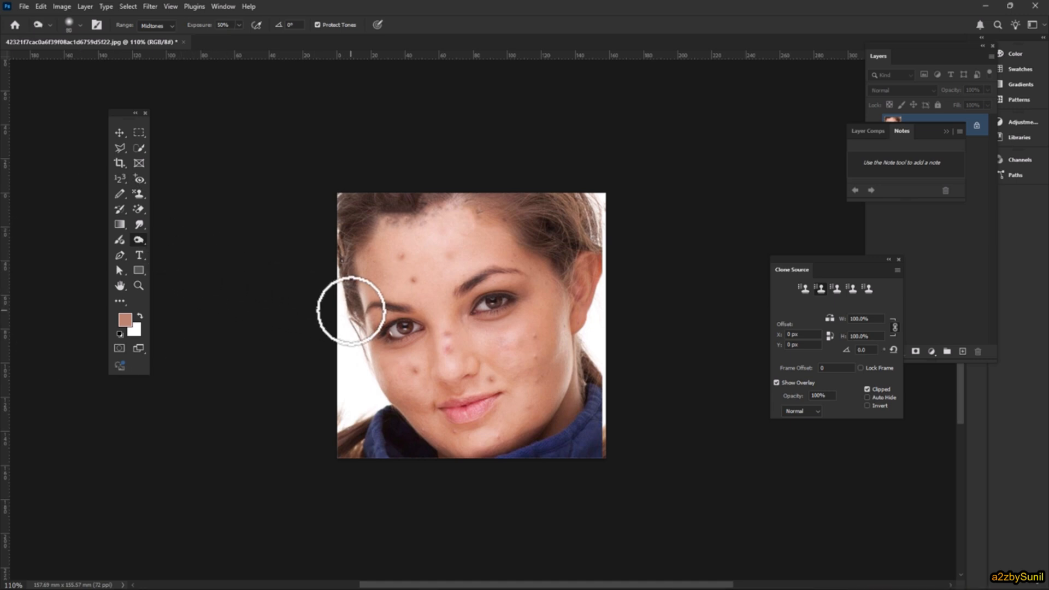
key(bracketright)
key(bracketright)
key(bracketright)
key(bracketright)
key(bracketright)
key(bracketright)
key(bracketright)
key(bracketright)
key(bracketright)
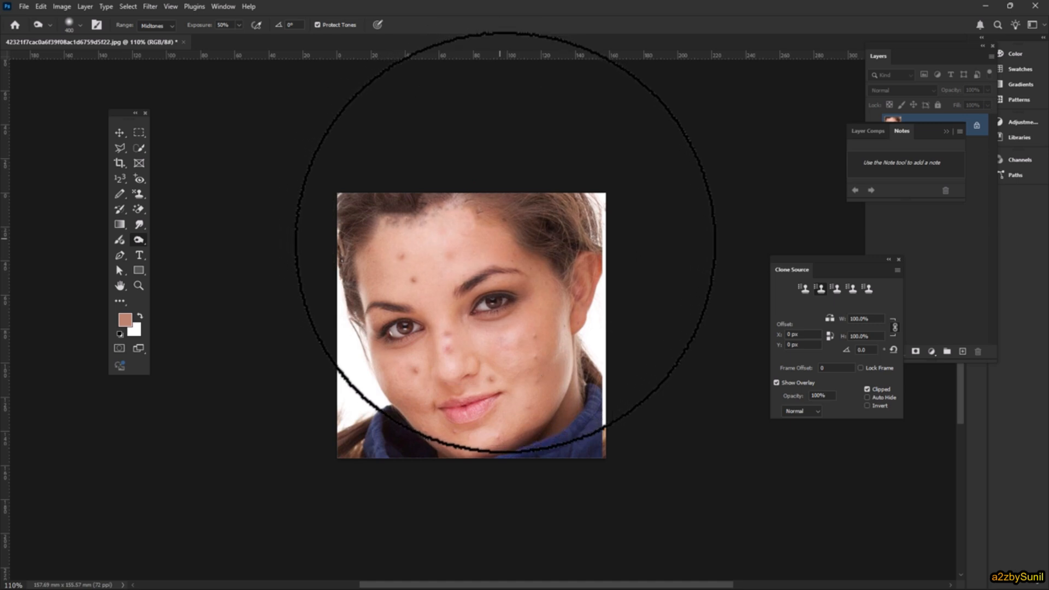
key(bracketleft)
key(bracketleft)
key(bracketleft)
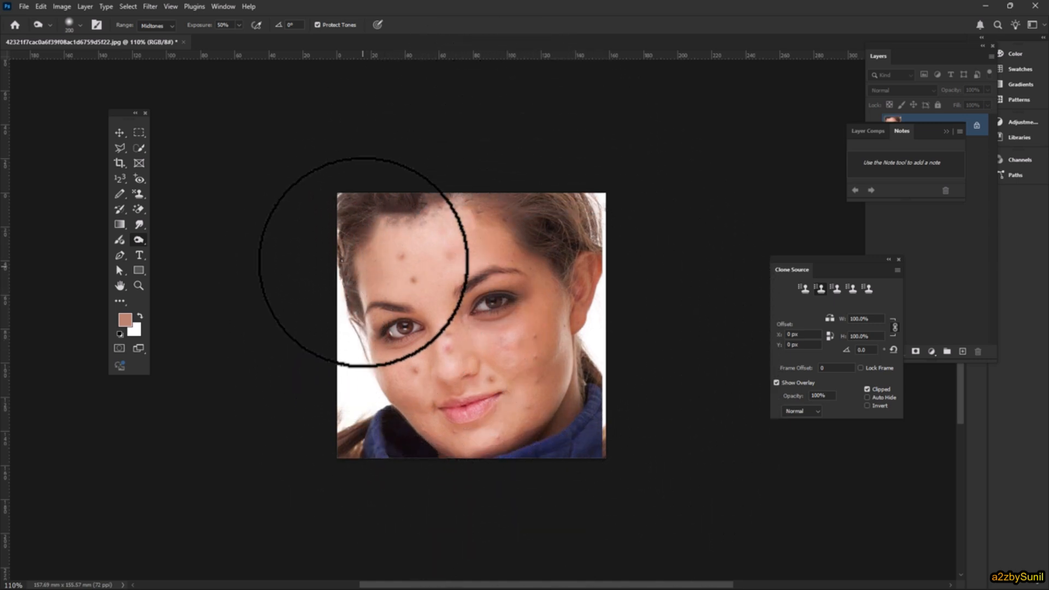
key(bracketleft)
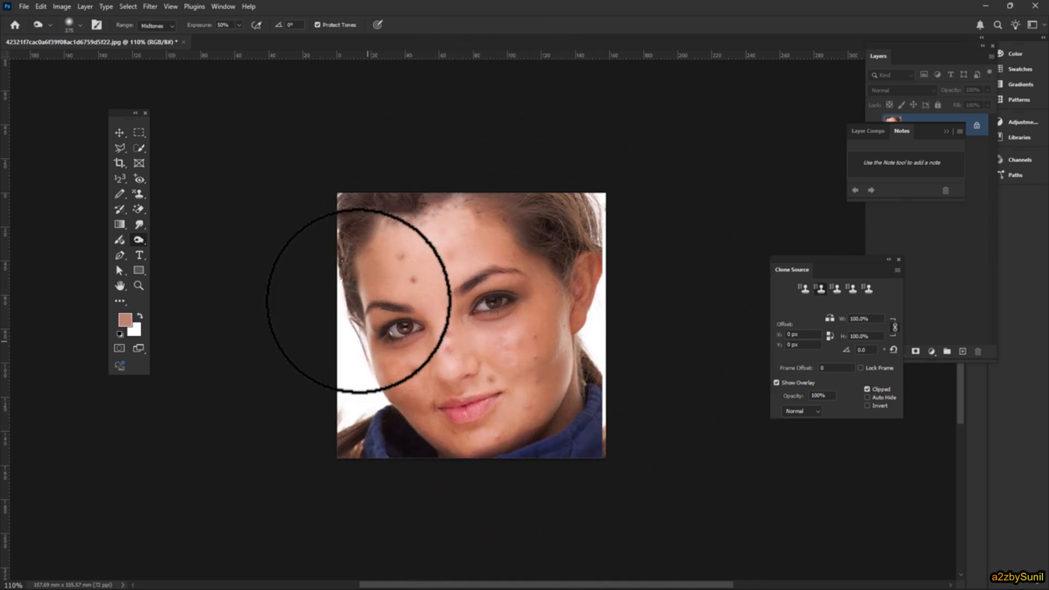
mouse_move(359, 301)
mouse_down()
mouse_move(371, 234)
mouse_move(423, 202)
mouse_move(499, 228)
mouse_move(530, 335)
mouse_move(527, 416)
mouse_move(460, 475)
mouse_move(372, 361)
mouse_move(391, 213)
mouse_move(379, 301)
mouse_move(475, 457)
mouse_move(469, 390)
mouse_move(431, 241)
mouse_move(478, 418)
mouse_move(434, 297)
mouse_up()
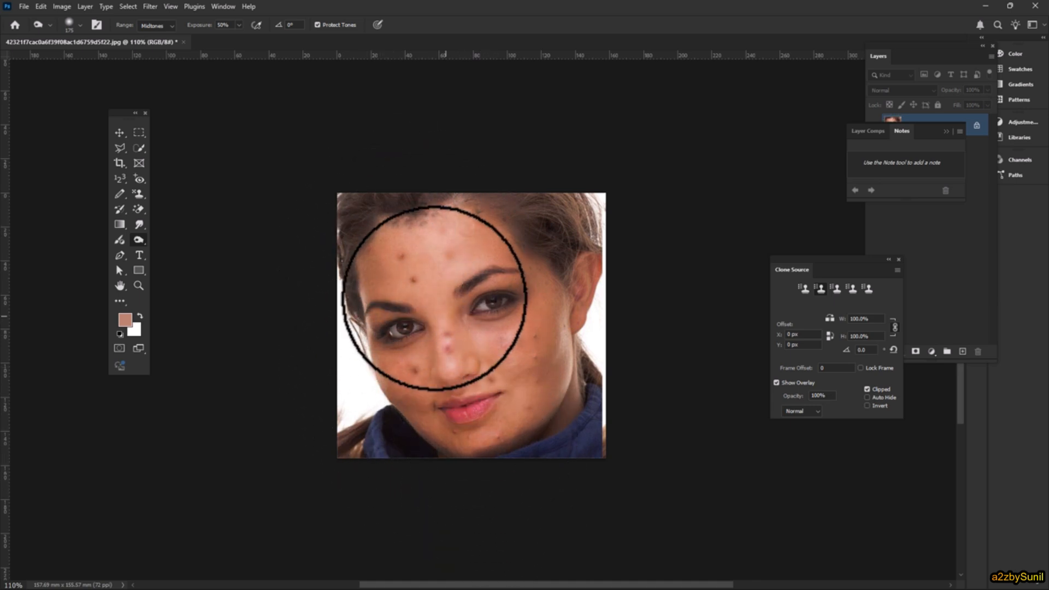
Step: Choose the Sponge tool and revert the portrait to its original state
right_click(136, 240)
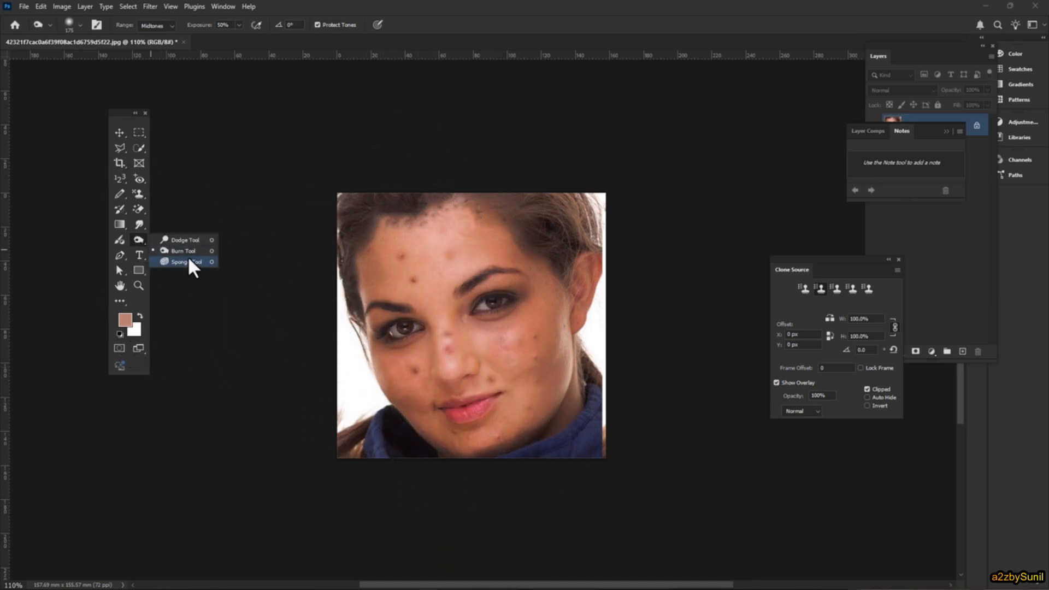
click(24, 2)
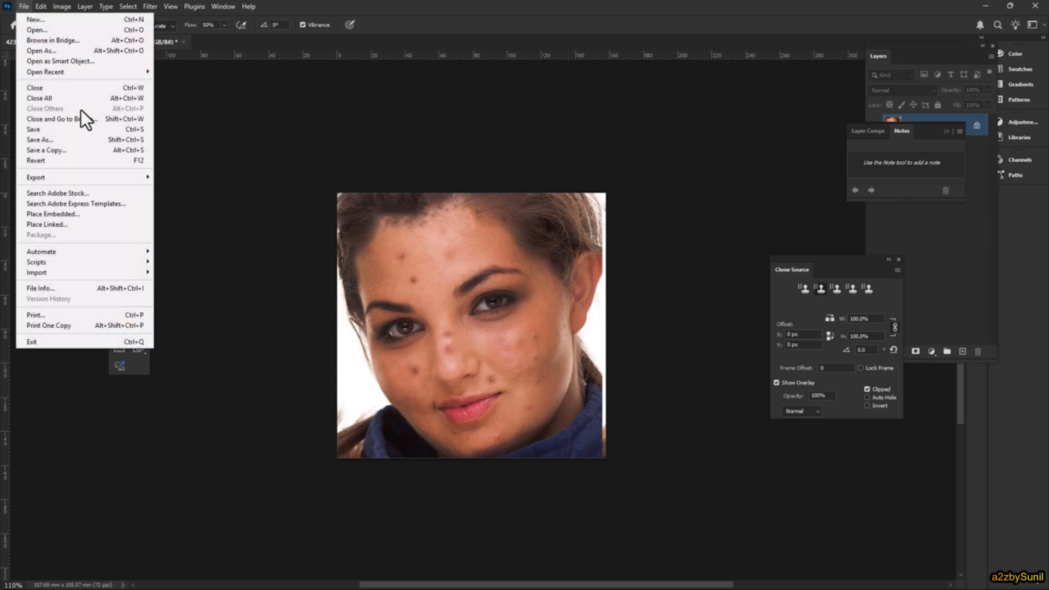
click(46, 160)
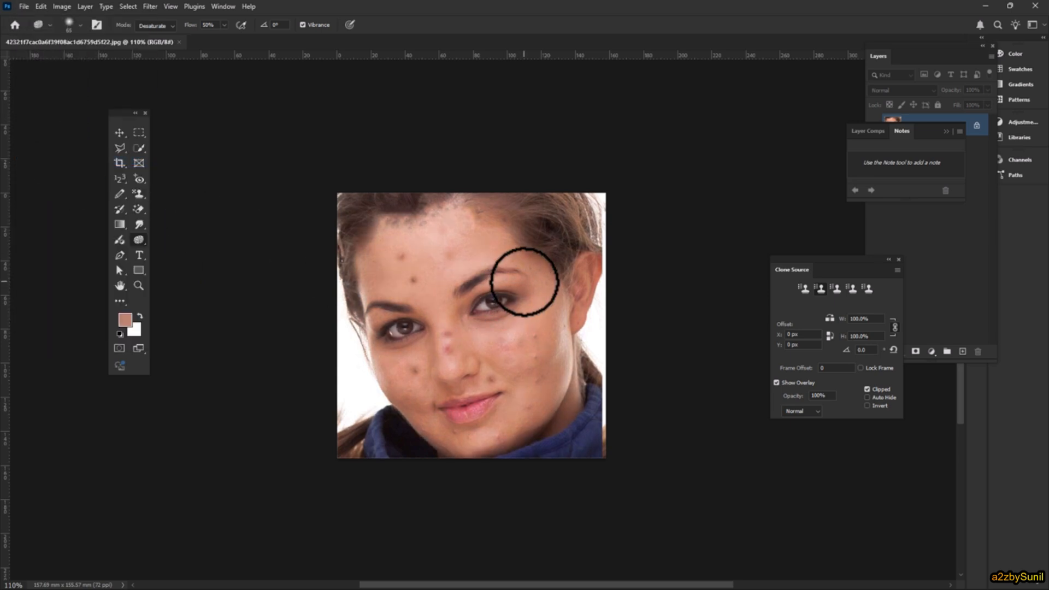
Step: Desaturate the woman's upper face with the sponge brush at 200 px, reduced to 150 px, and revert the portrait to its original state
key(])
key(])
key(])
key(])
key(])
key(])
key(])
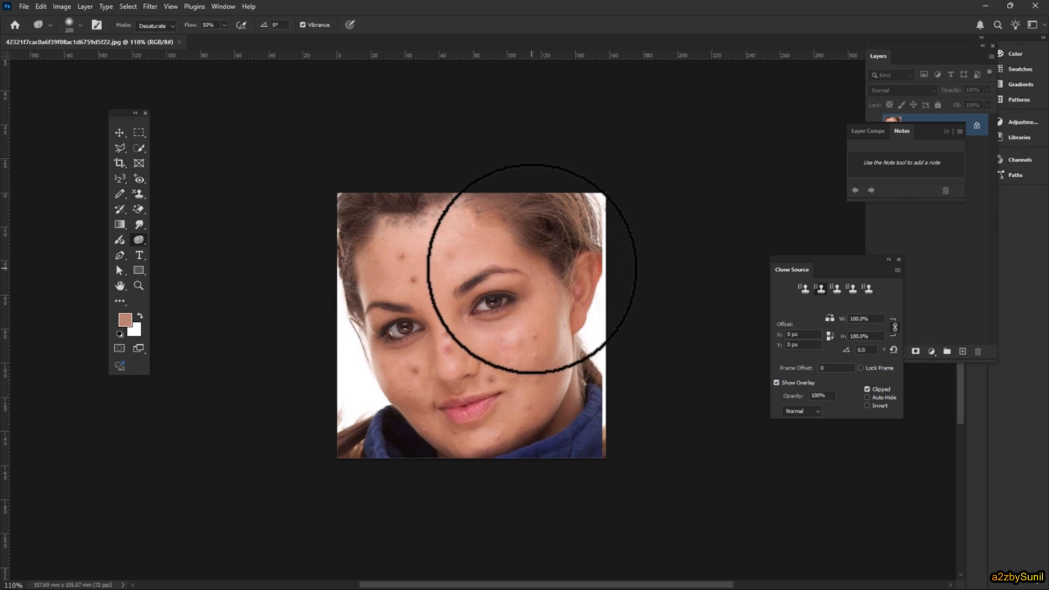
mouse_move(512, 285)
mouse_down()
mouse_move(378, 331)
mouse_move(297, 342)
mouse_move(540, 283)
mouse_move(581, 263)
mouse_move(283, 349)
mouse_move(579, 239)
mouse_up()
key([)
key([)
key([)
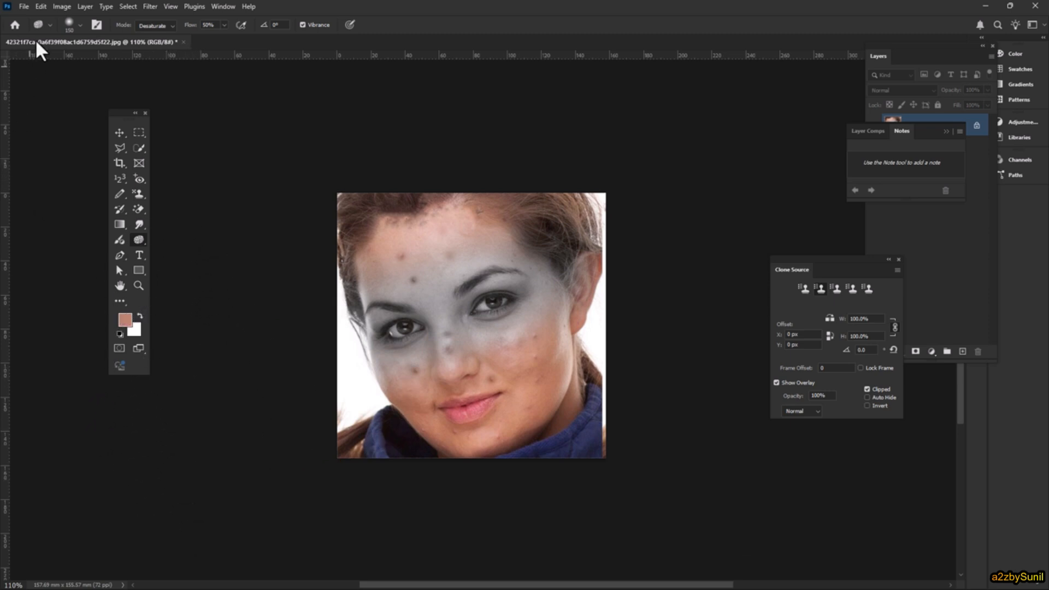
click(24, 7)
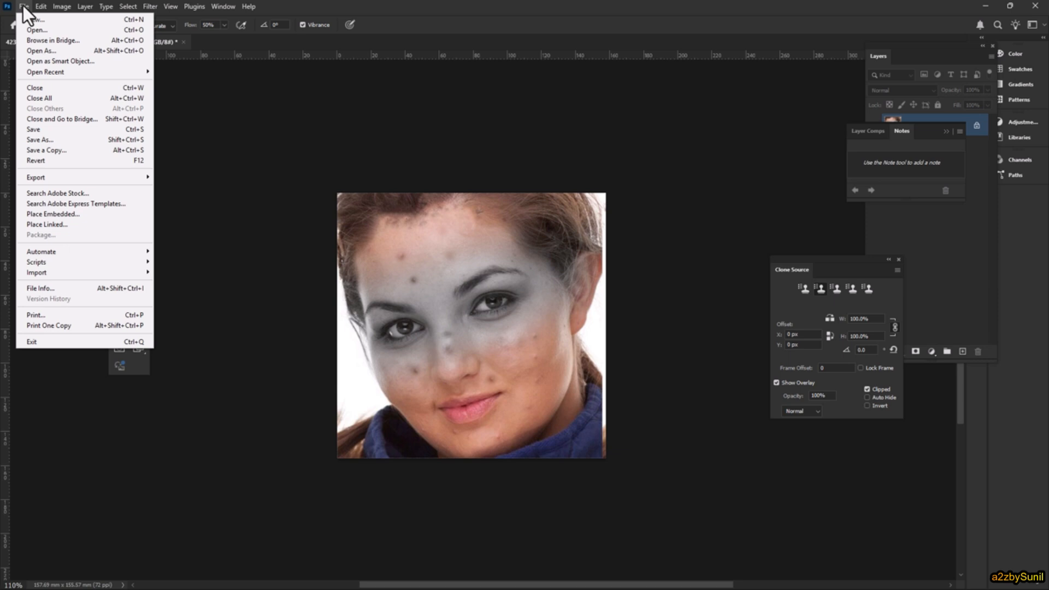
click(67, 159)
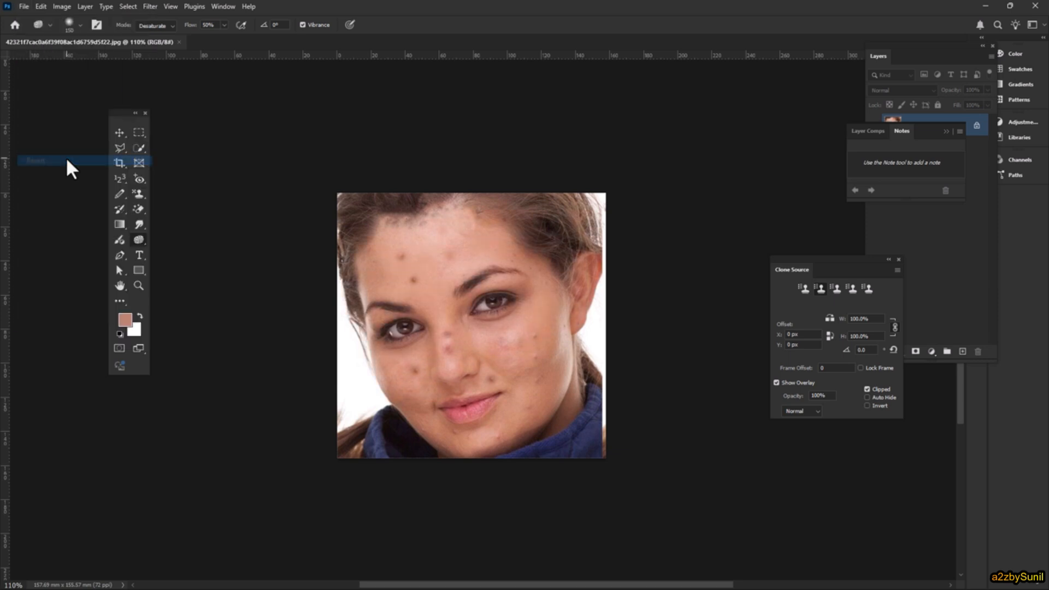